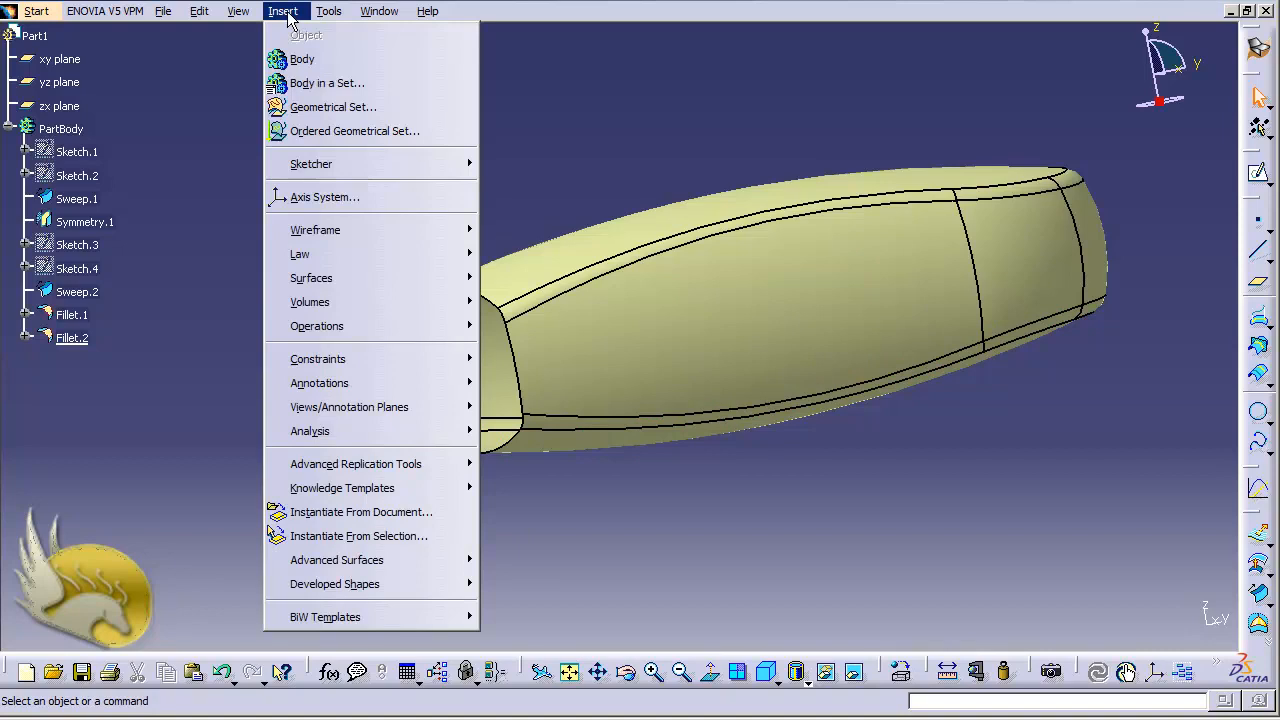
# - Create a boundary with tangent continuity from the open end edge of the fillet surface
pyautogui.moveTo(371, 278)
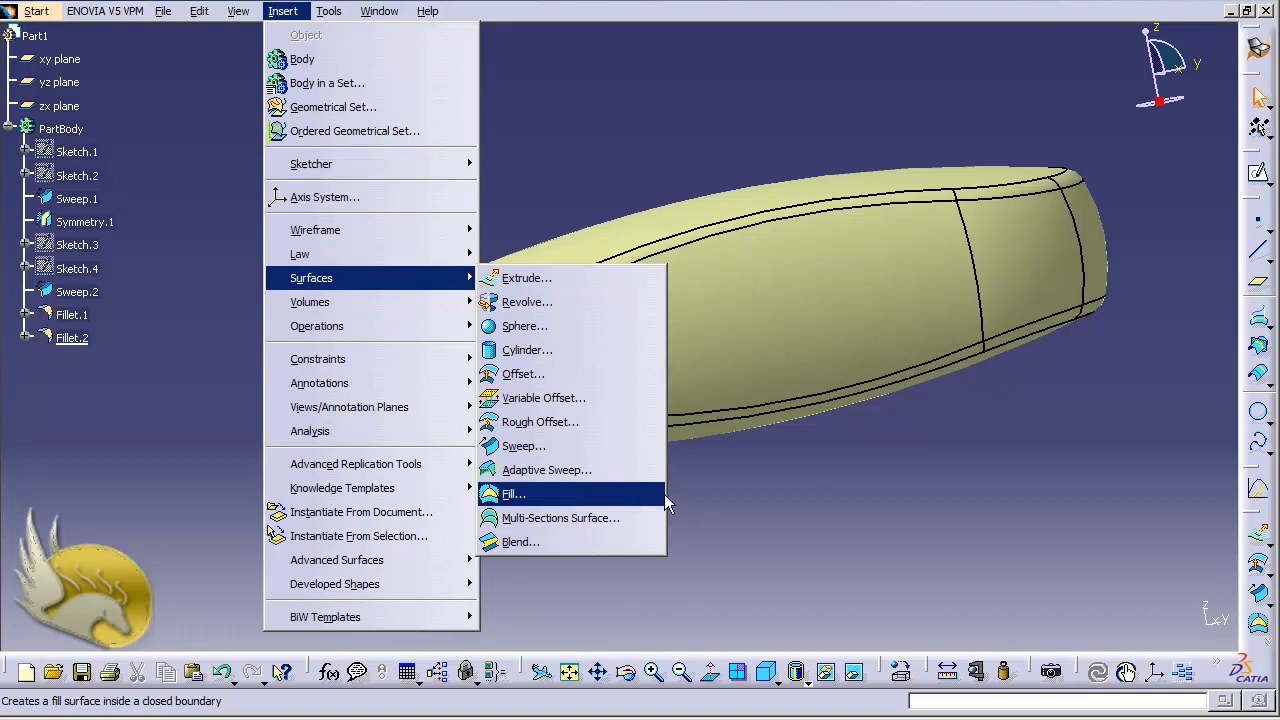
pyautogui.click(564, 494)
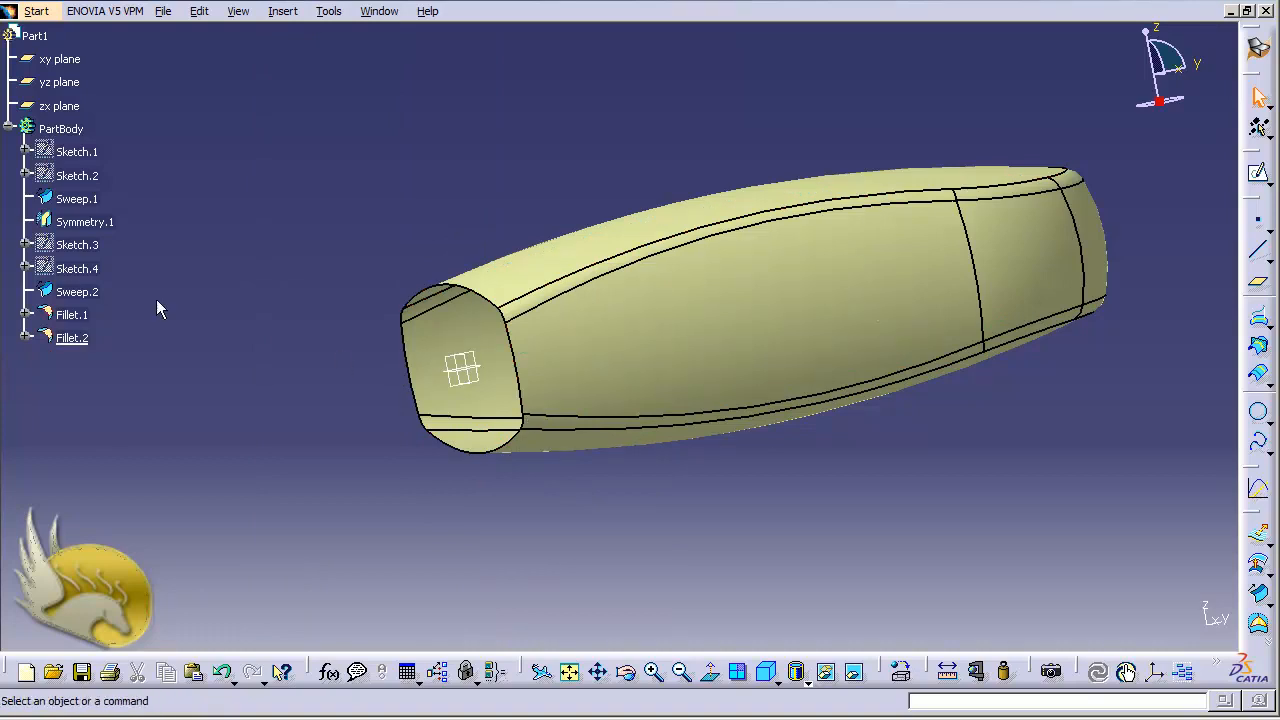
pyautogui.click(283, 11)
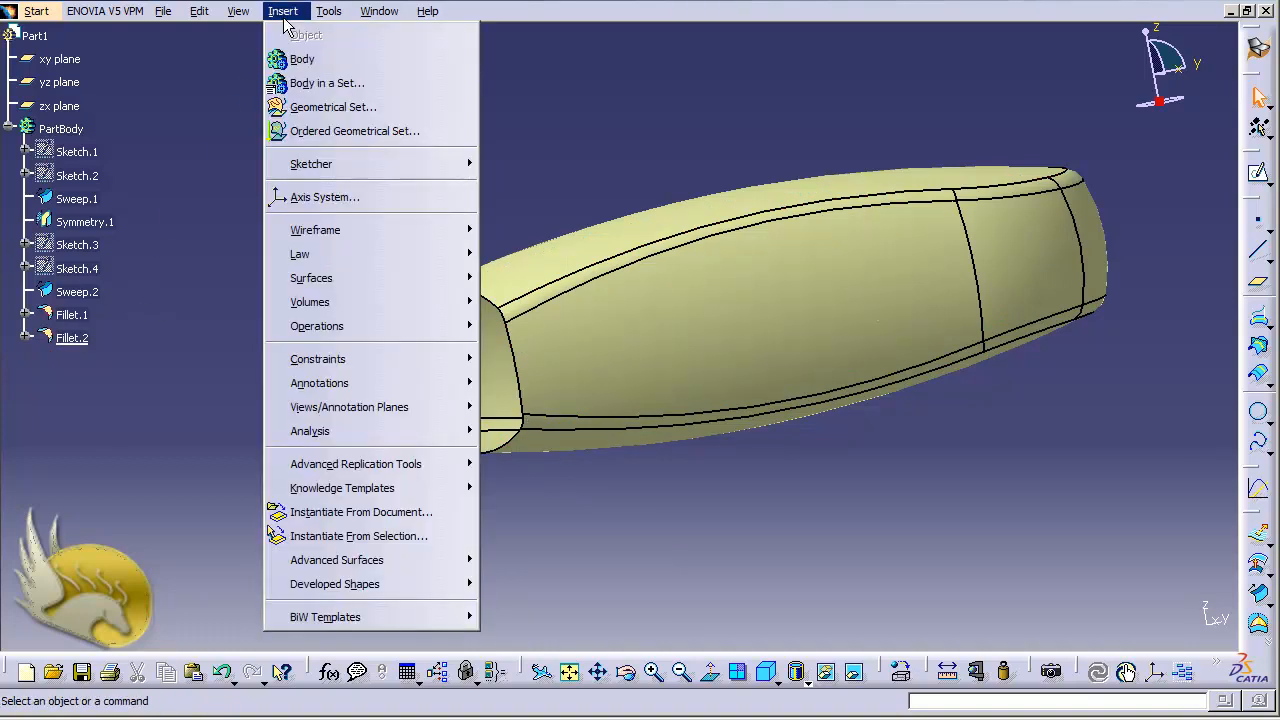
pyautogui.moveTo(452, 330)
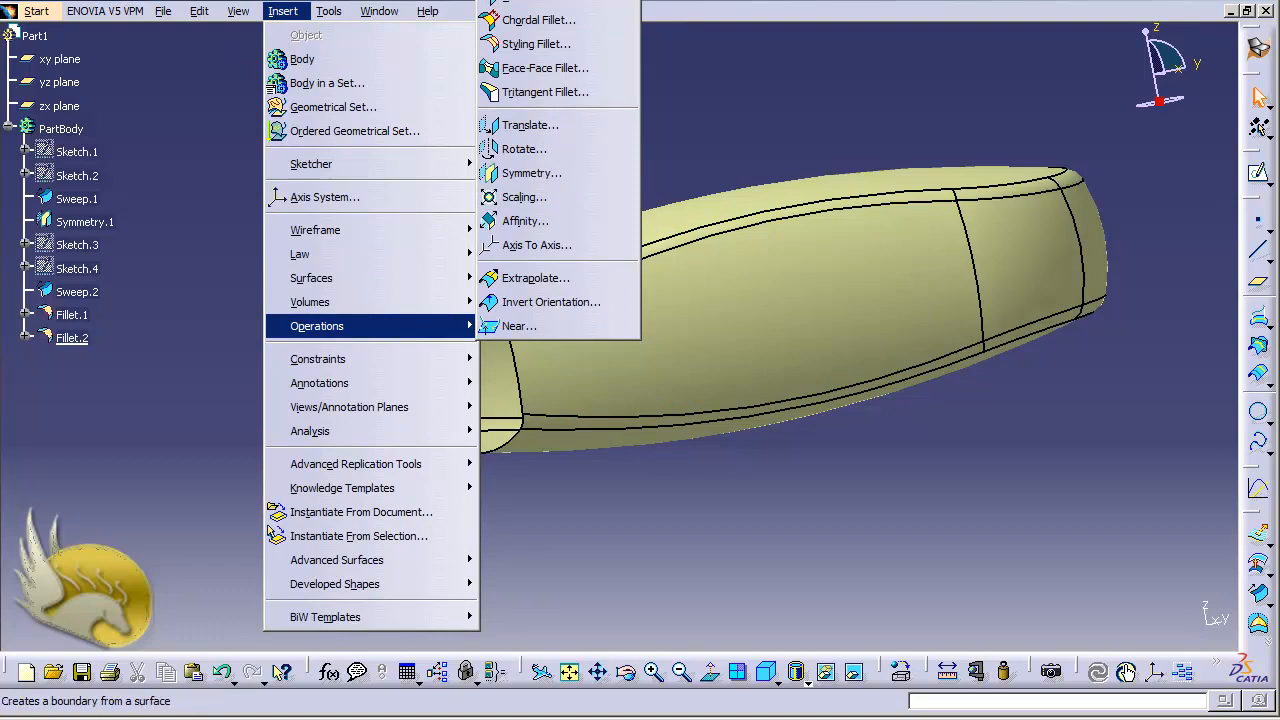
pyautogui.click(540, 3)
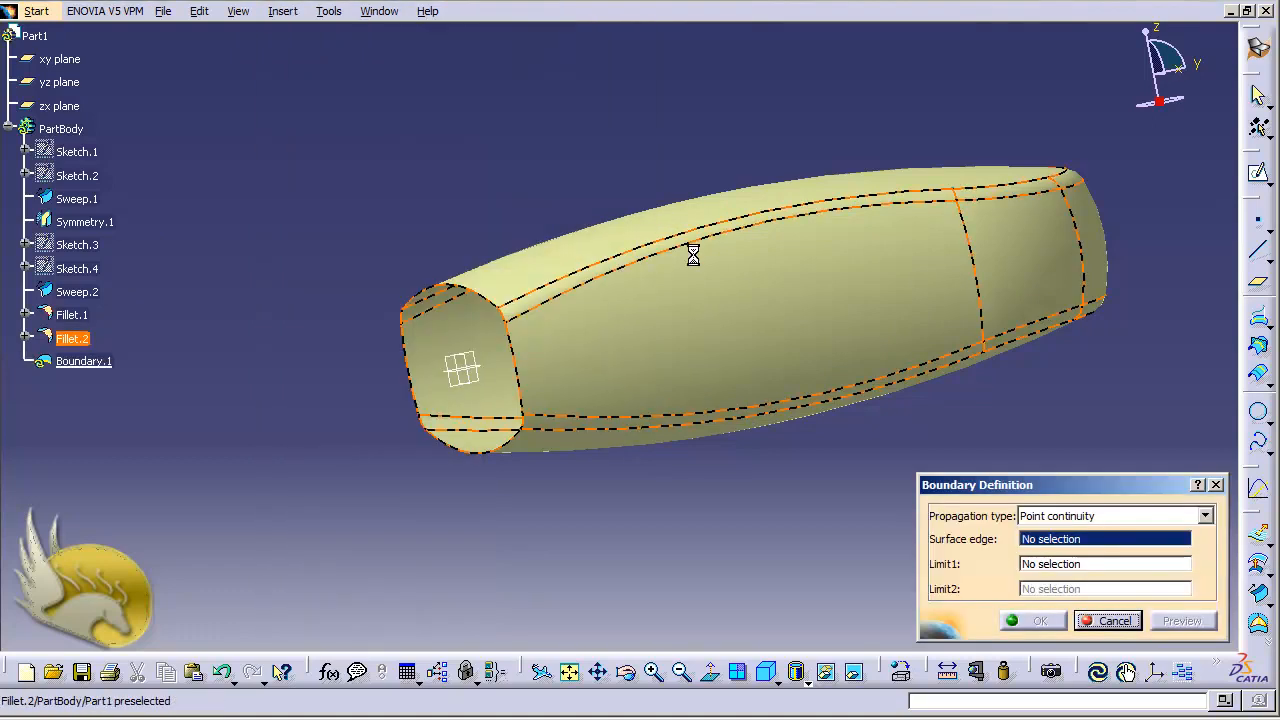
pyautogui.click(1206, 517)
pyautogui.click(1191, 562)
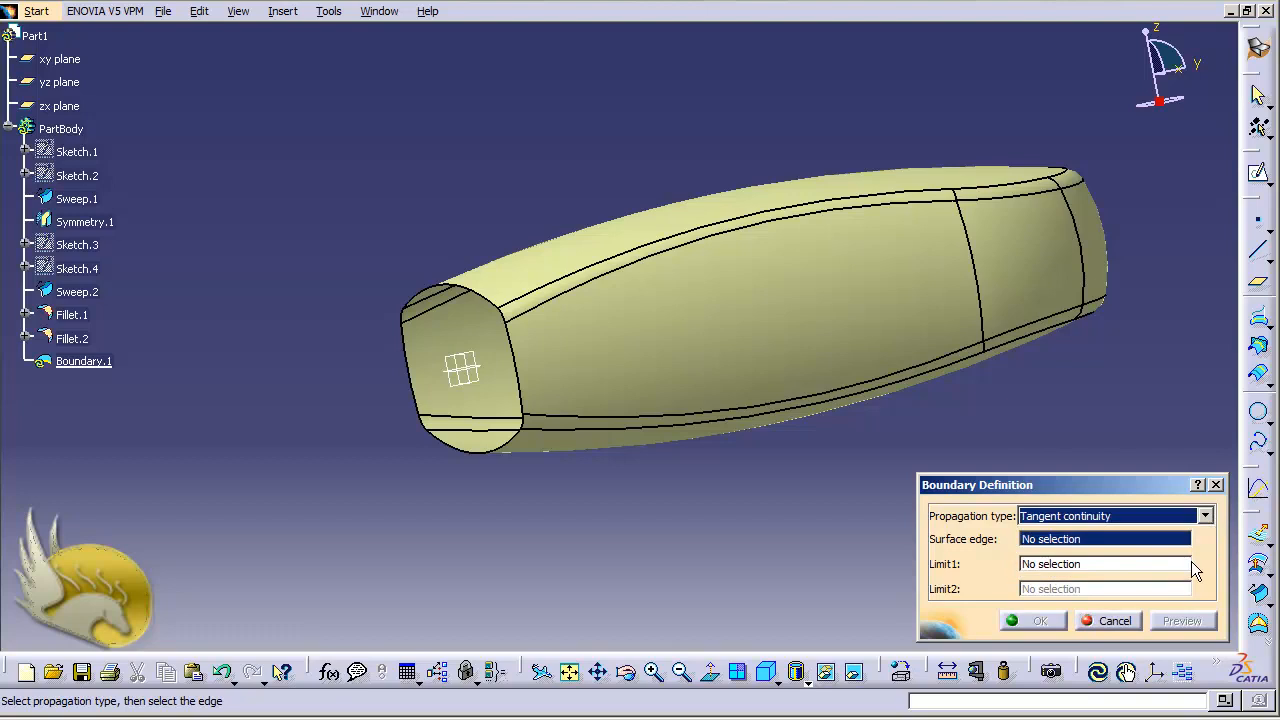
pyautogui.click(458, 452)
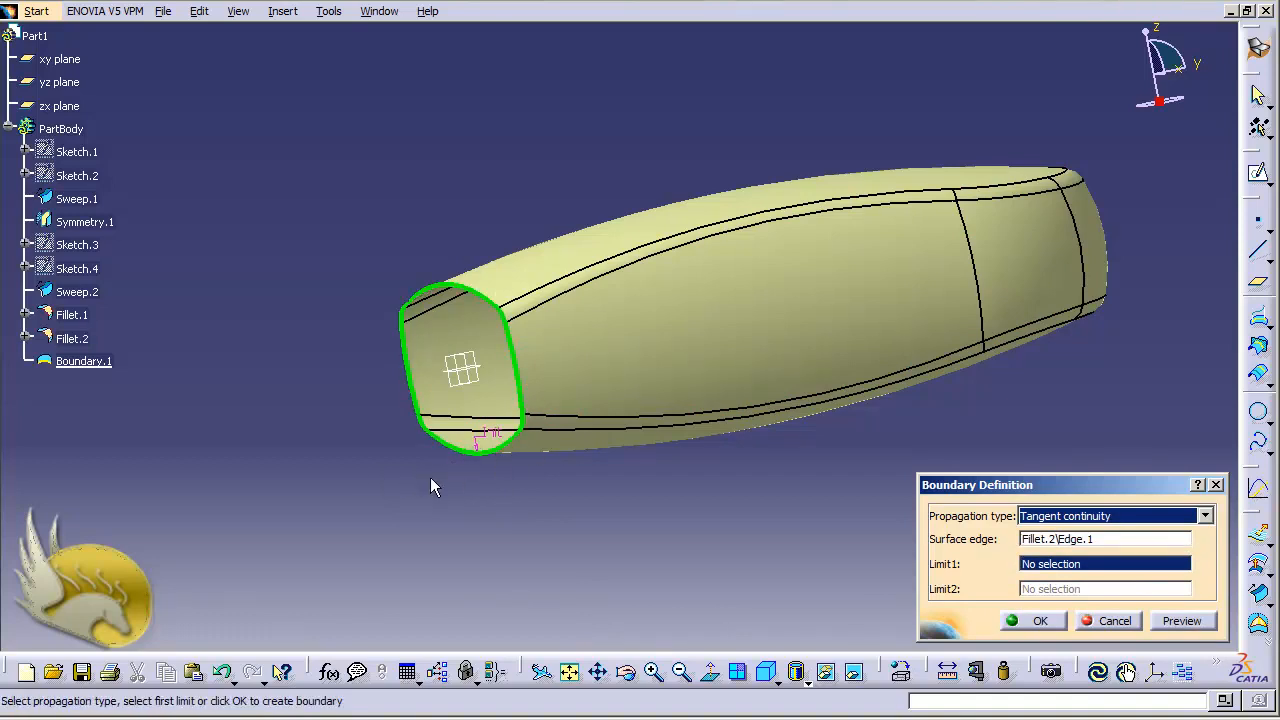
pyautogui.click(1016, 622)
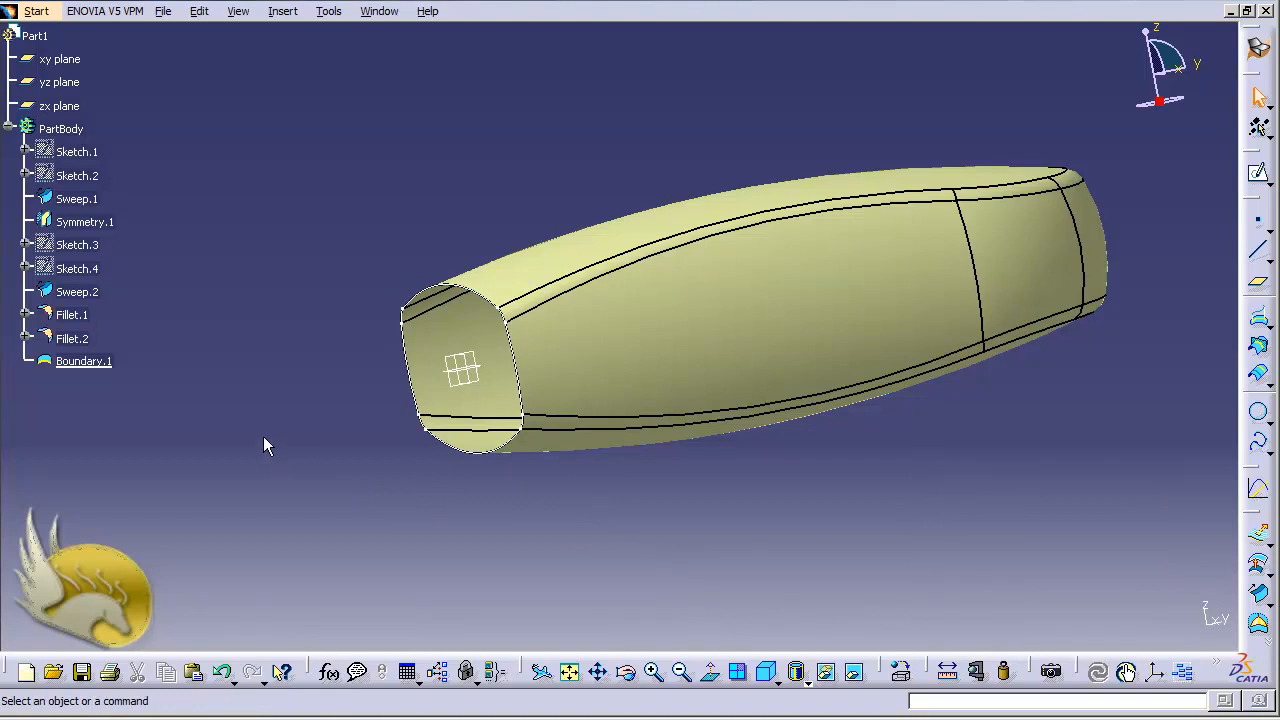
# - Create a fill surface inside the new boundary to cap the open end
pyautogui.click(282, 11)
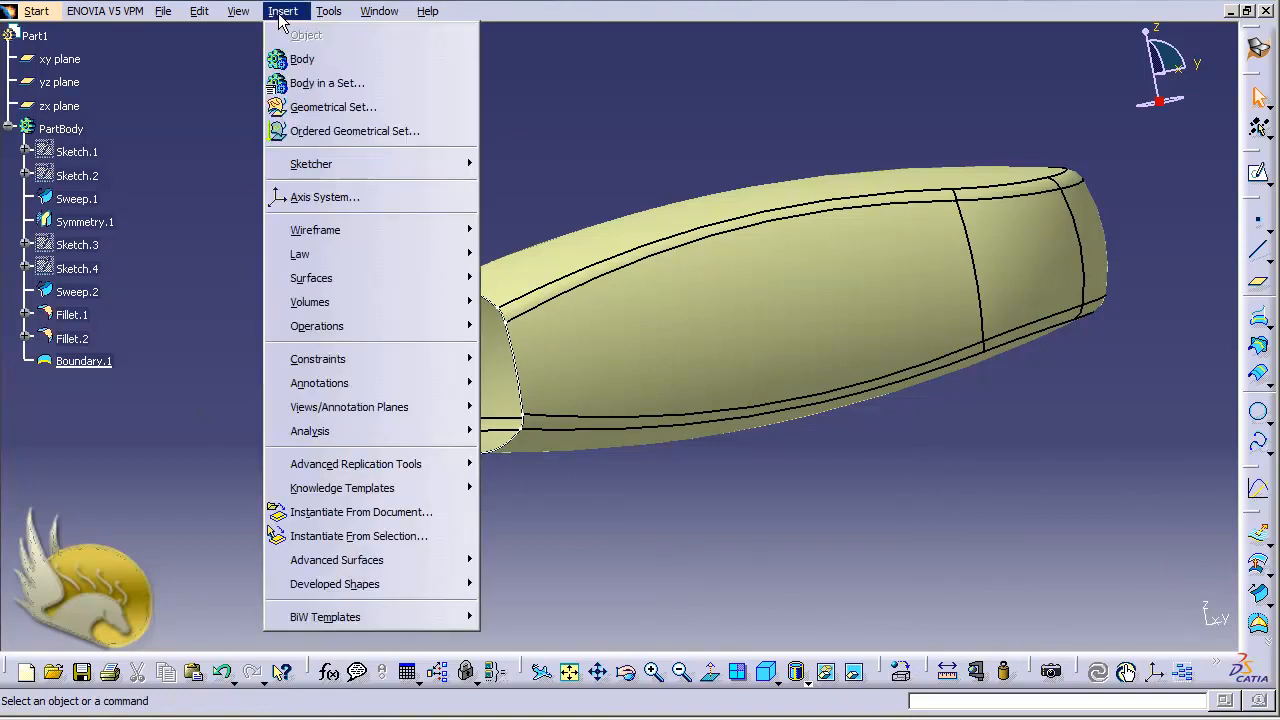
pyautogui.moveTo(412, 274)
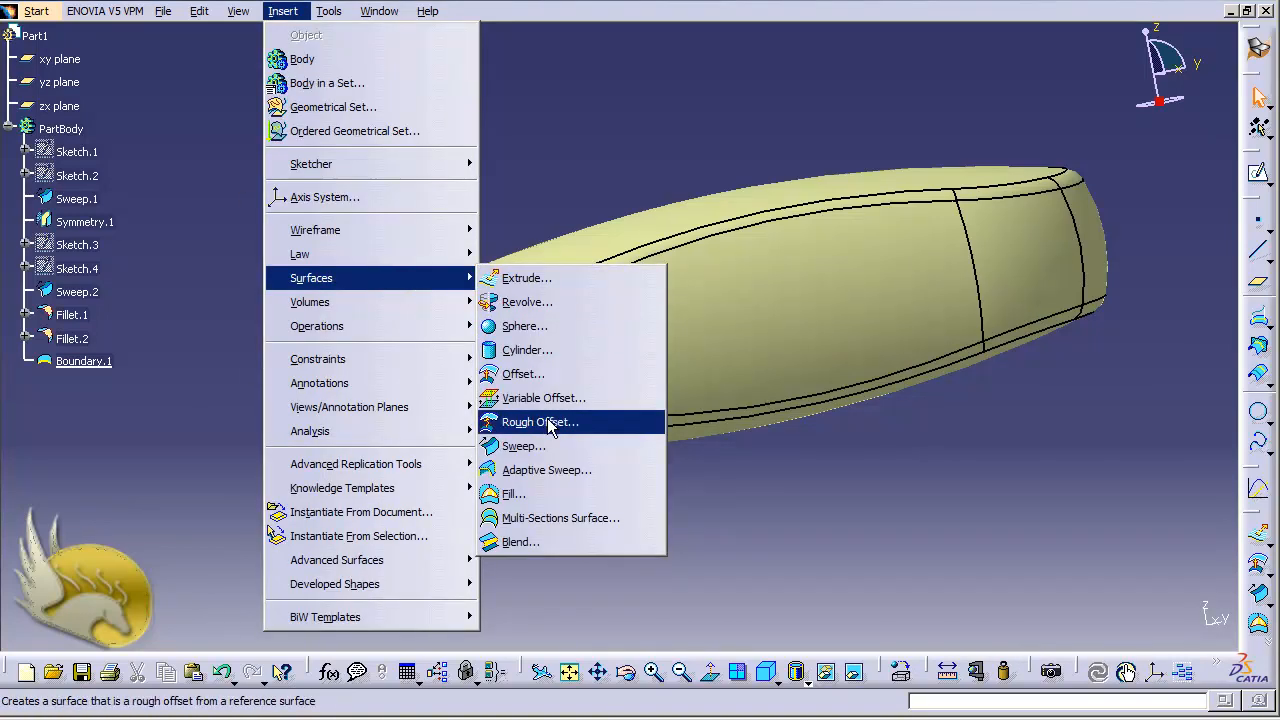
pyautogui.click(546, 491)
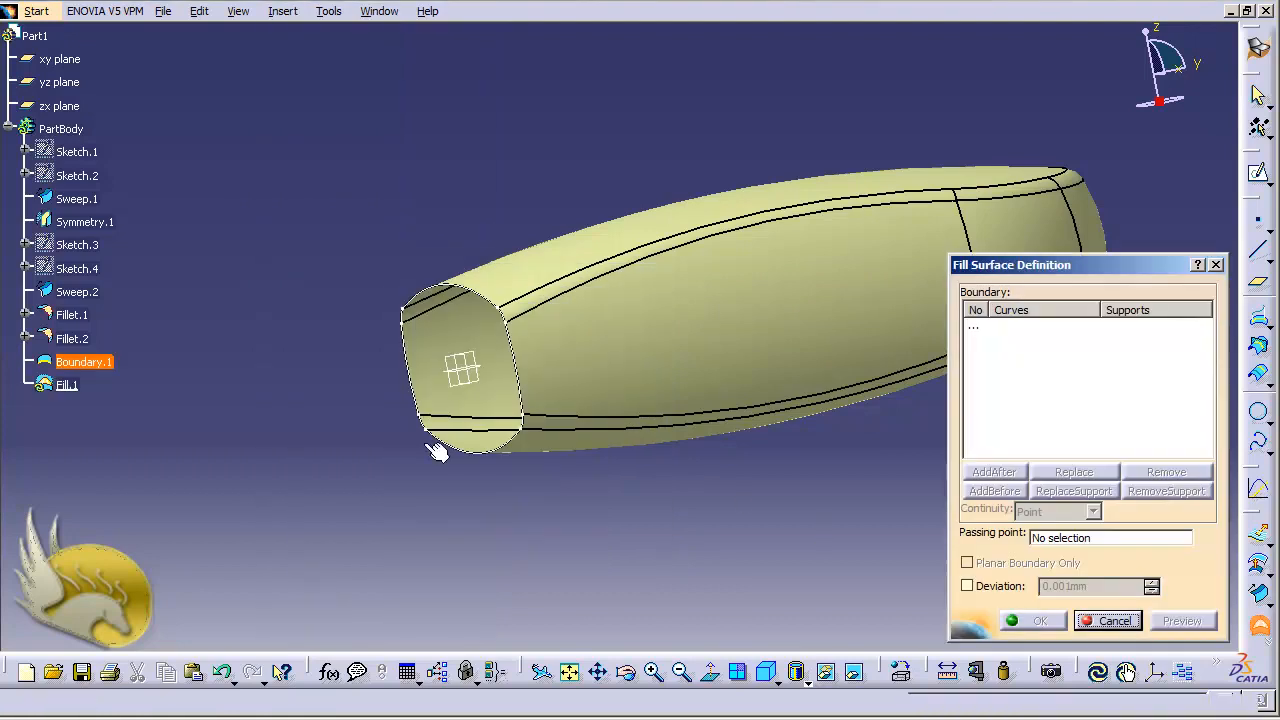
pyautogui.click(84, 362)
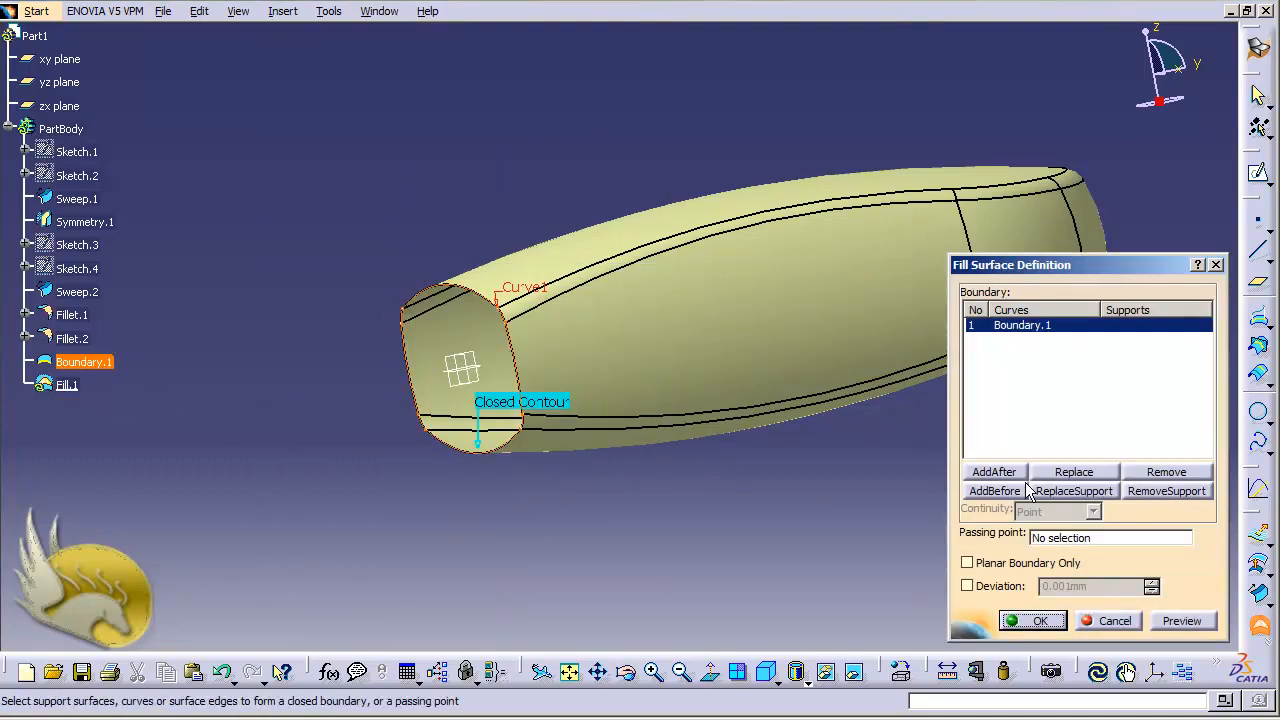
pyautogui.click(1044, 620)
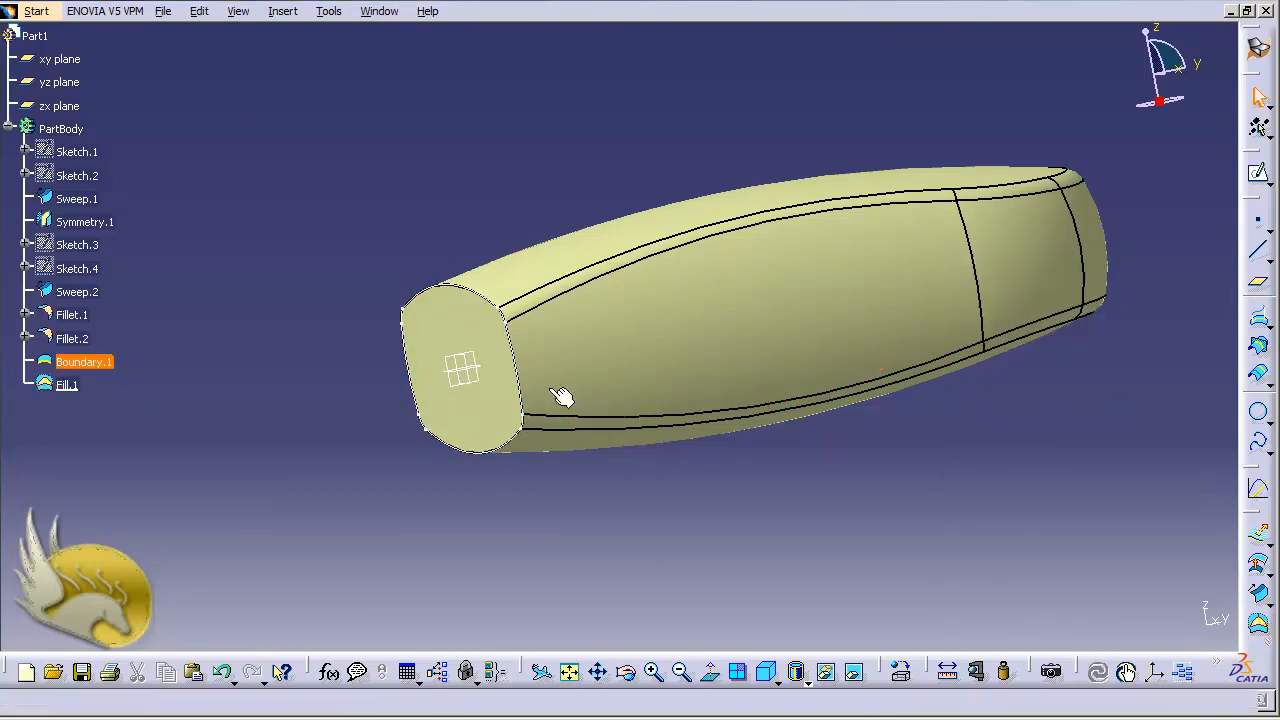
# - Hide the boundary curve
pyautogui.rightClick(101, 366)
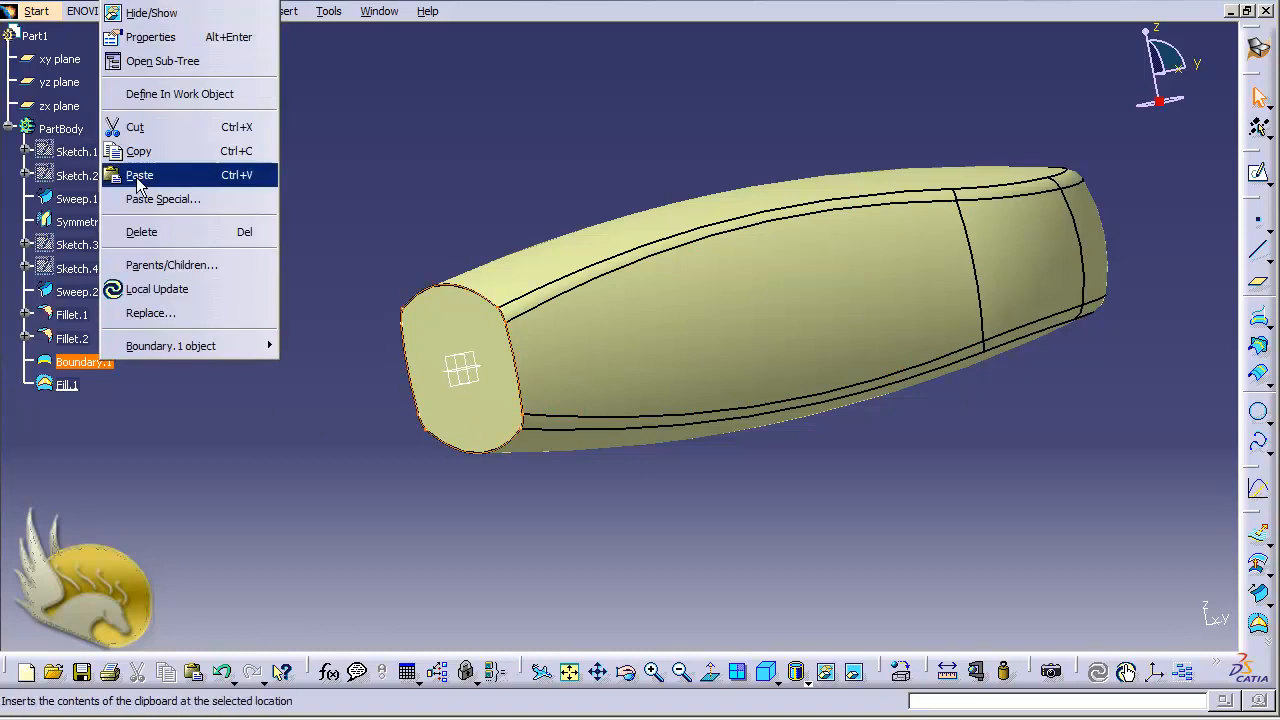
pyautogui.click(150, 13)
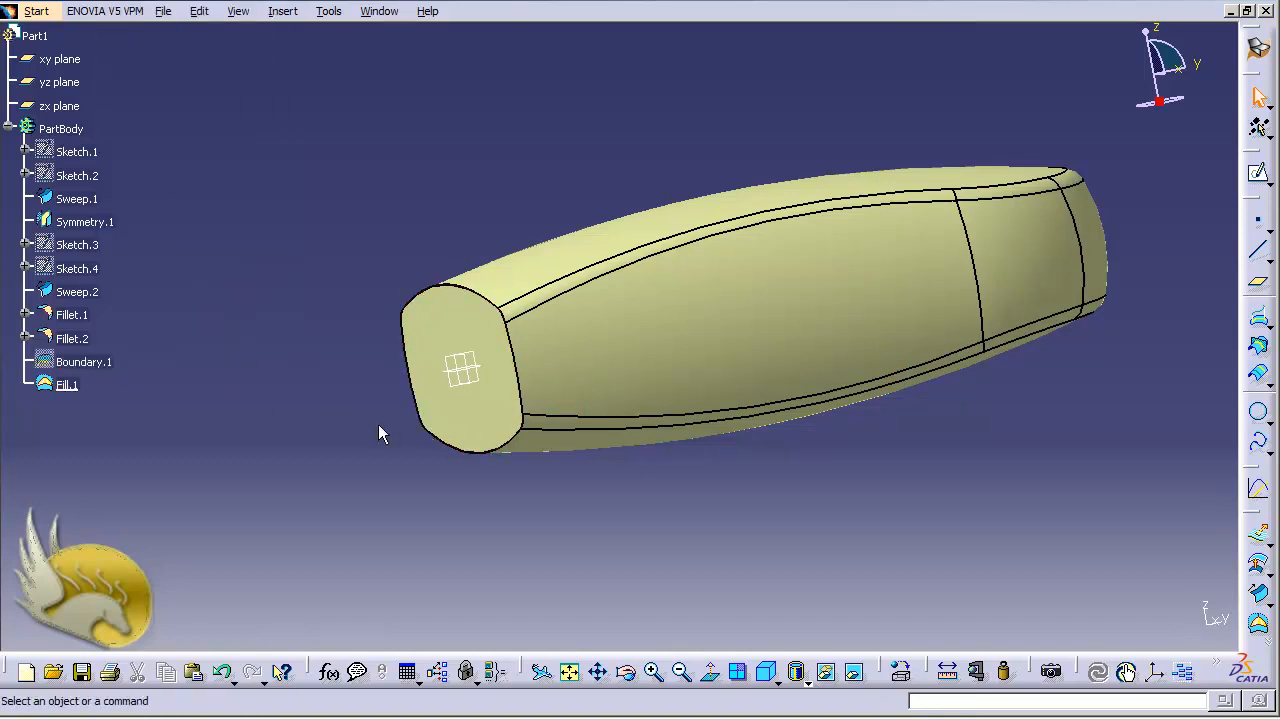
pyautogui.click(632, 385)
pyautogui.click(492, 494)
# - Join the fill surface and the second fillet surface into a single surface
pyautogui.click(283, 12)
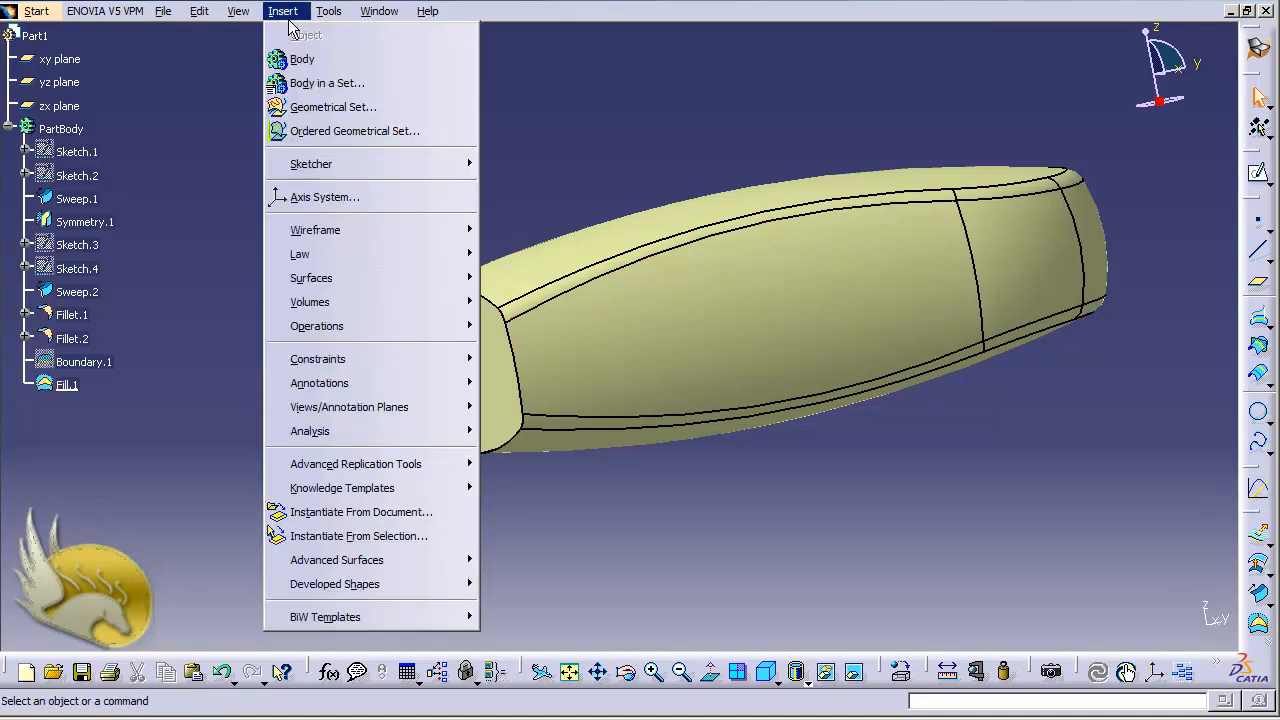
pyautogui.moveTo(446, 333)
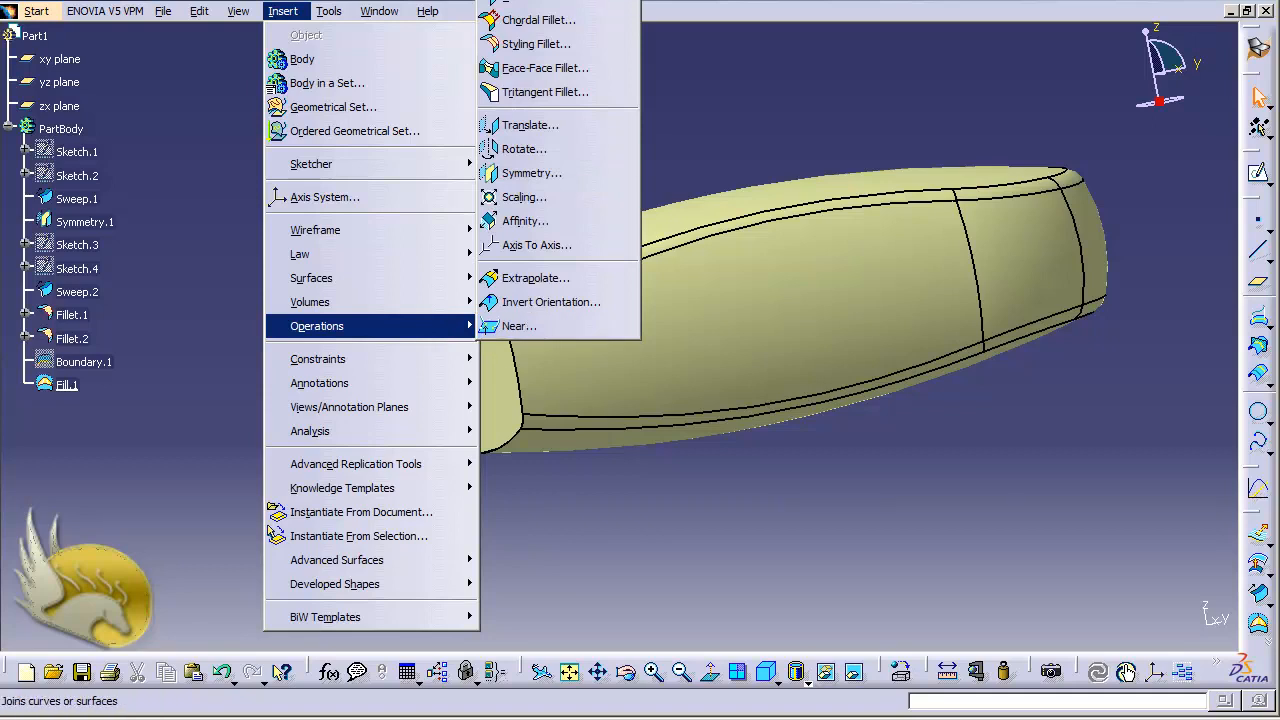
pyautogui.click(530, 2)
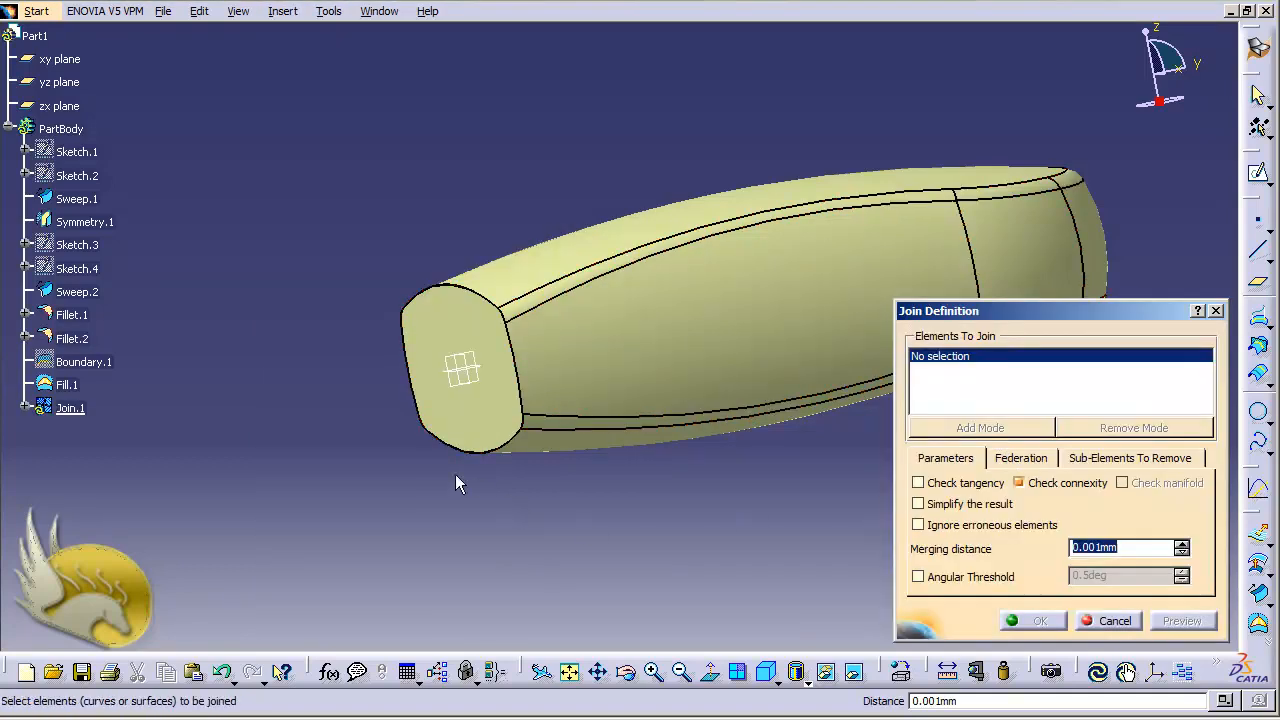
pyautogui.click(486, 414)
pyautogui.click(608, 350)
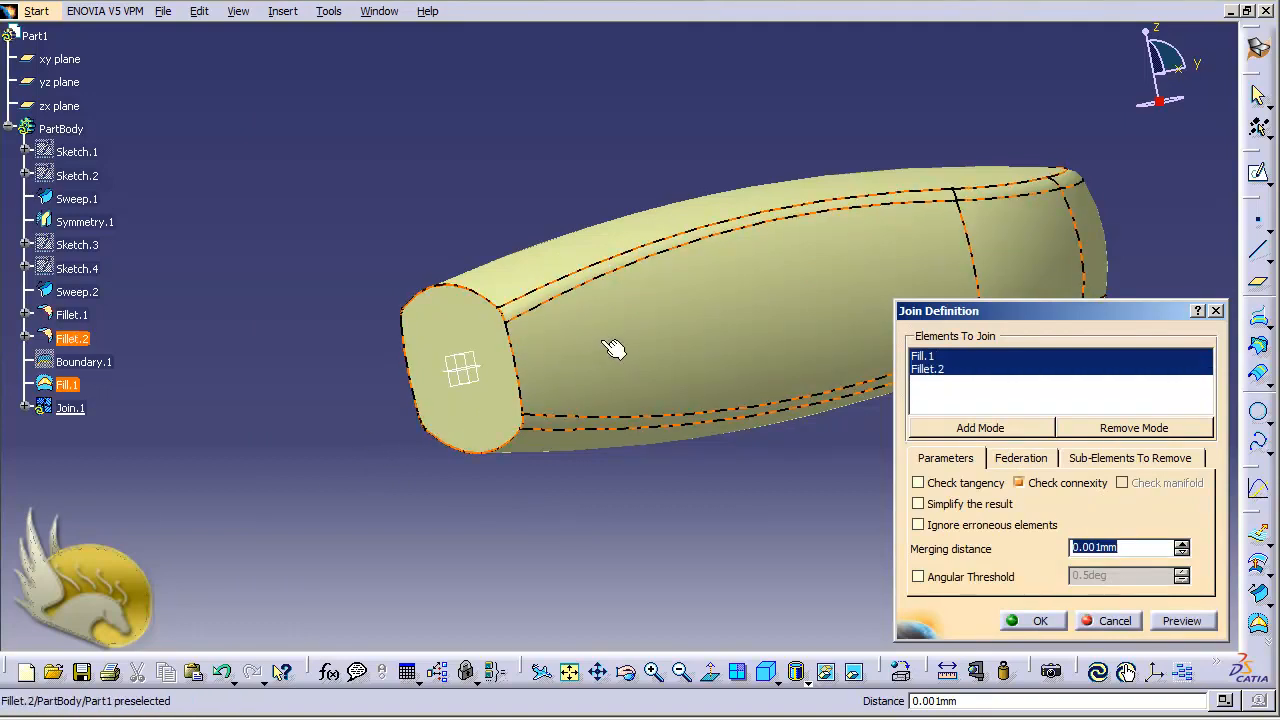
pyautogui.click(1031, 621)
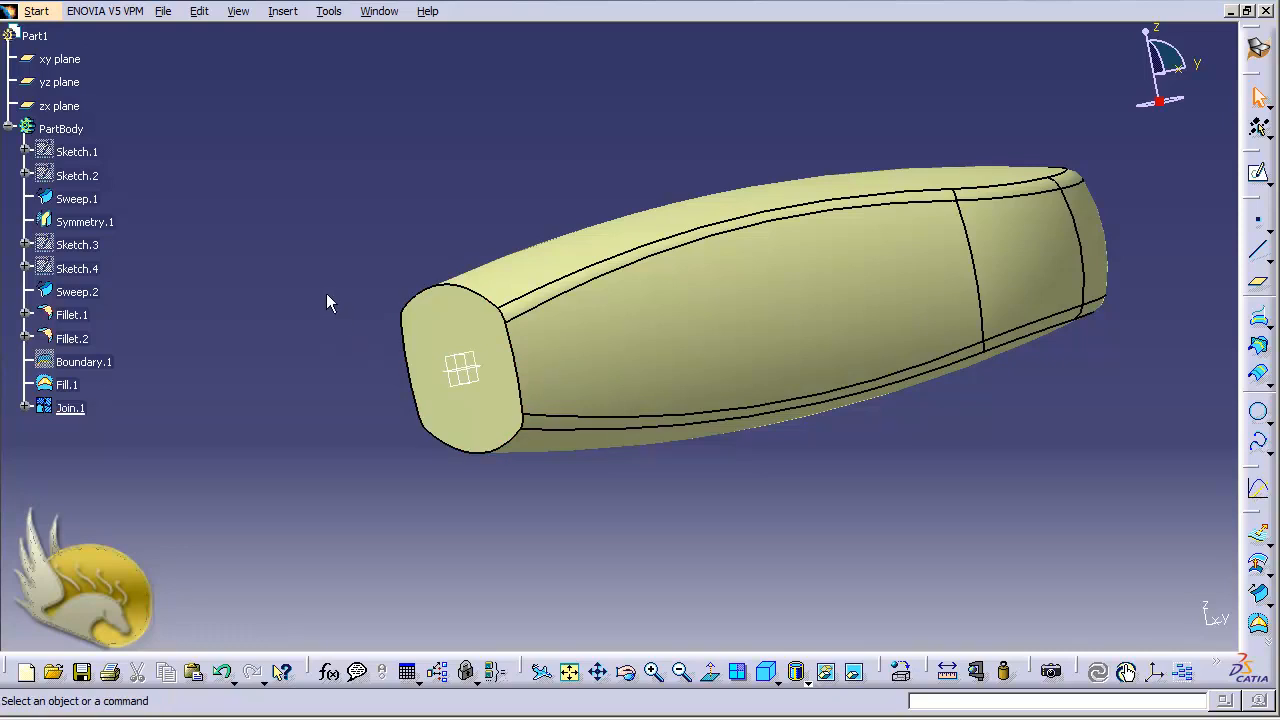
# - Start a sketch on the yz plane and draw an arc centred at about (-60, 0) with radius about 36 mm
pyautogui.click(75, 86)
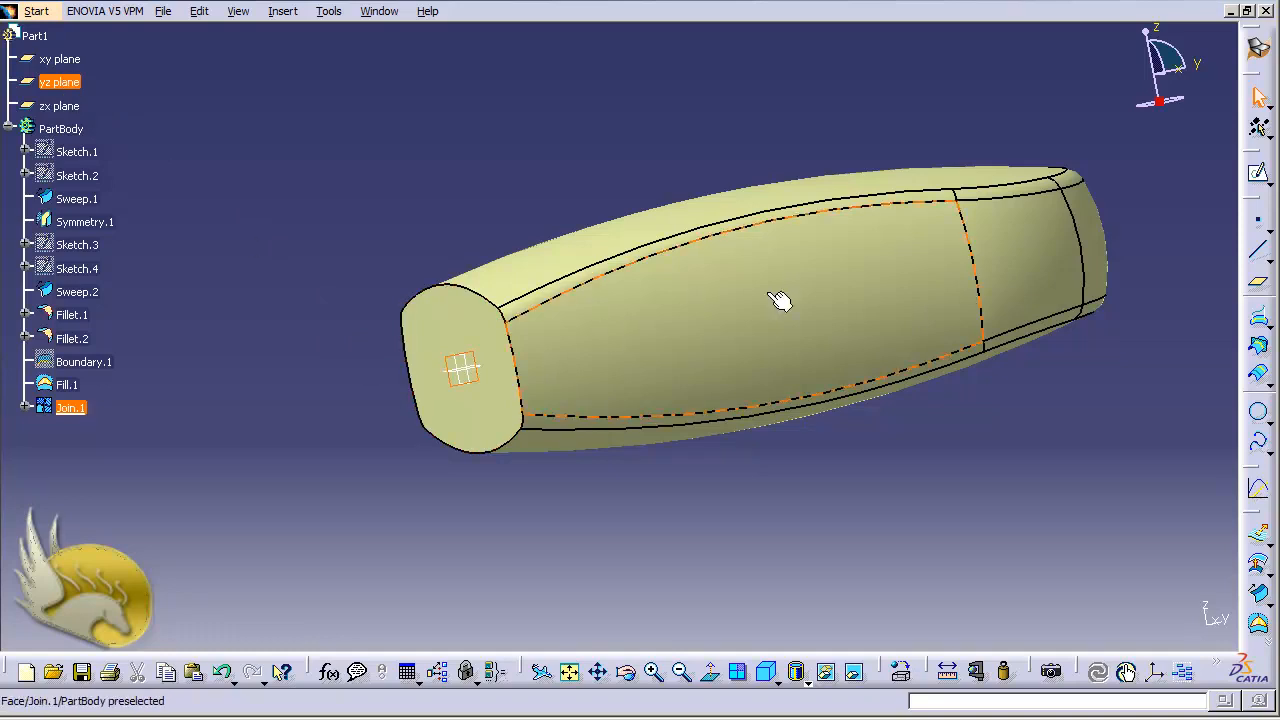
pyautogui.click(1258, 173)
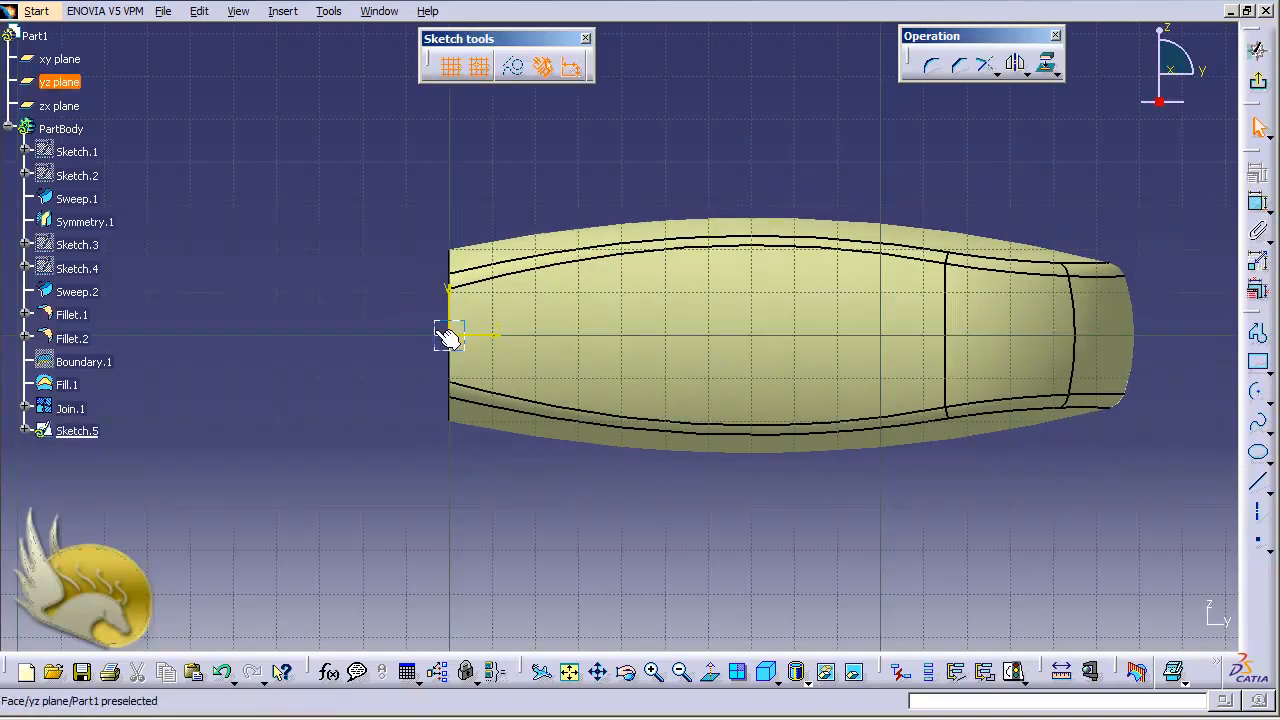
pyautogui.click(1258, 392)
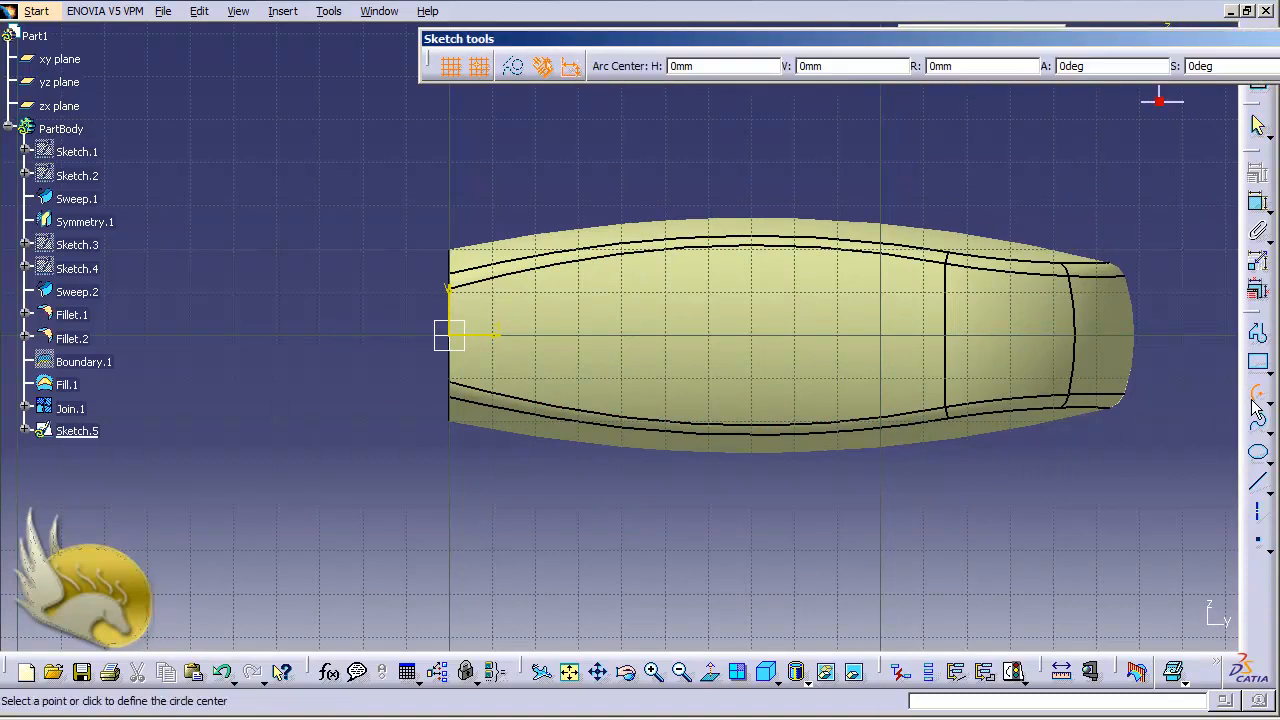
pyautogui.click(185, 336)
pyautogui.click(268, 228)
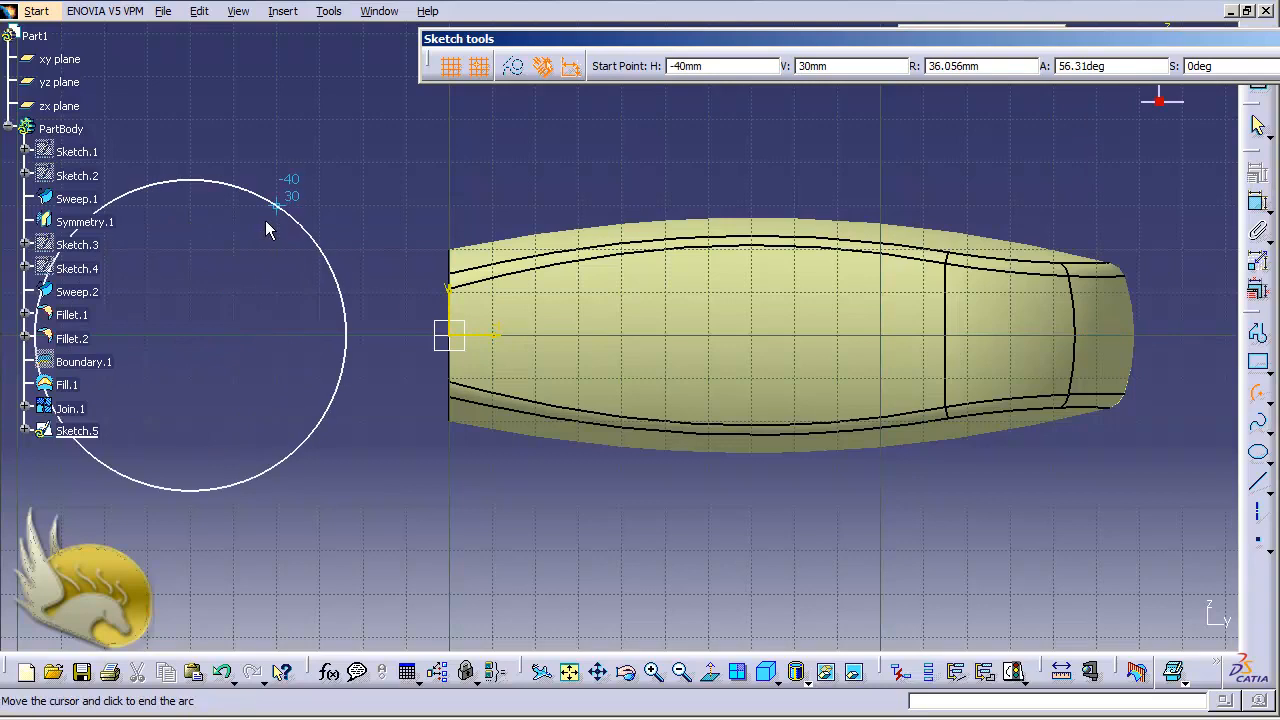
pyautogui.click(277, 460)
# - Dimension the arc's radius and set it to 30 mm
pyautogui.click(1258, 205)
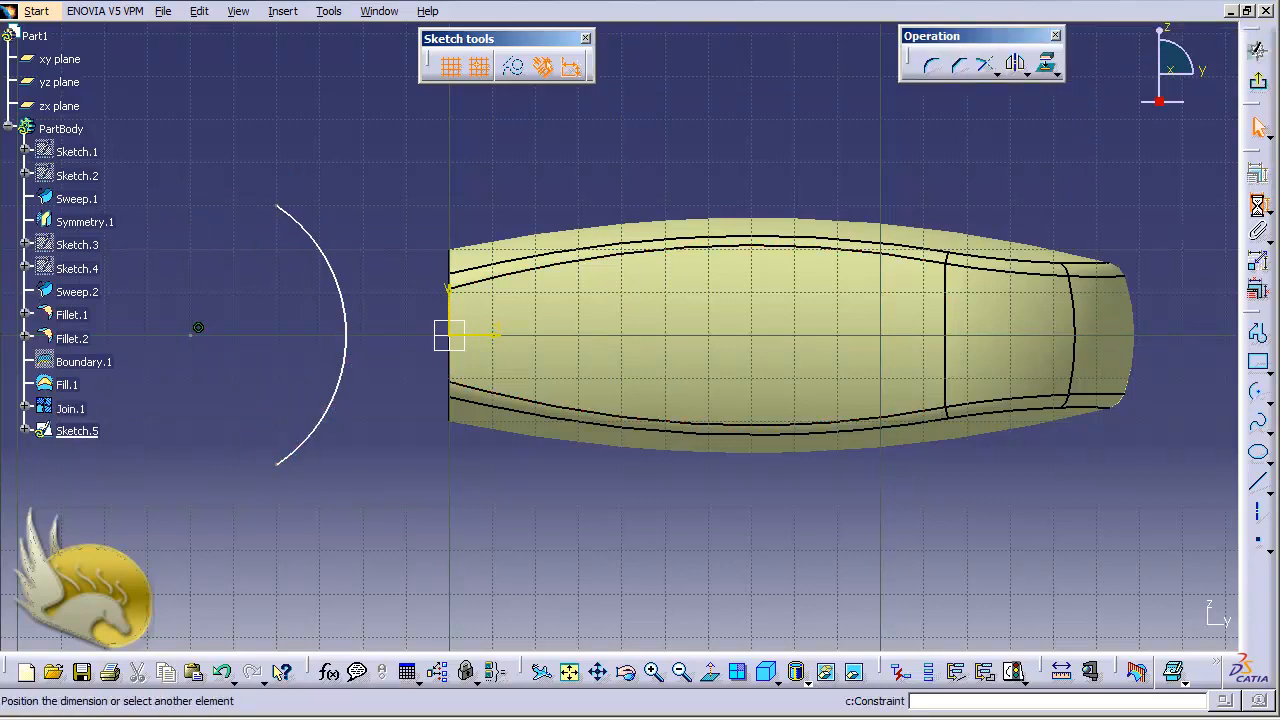
pyautogui.click(345, 310)
pyautogui.click(268, 303)
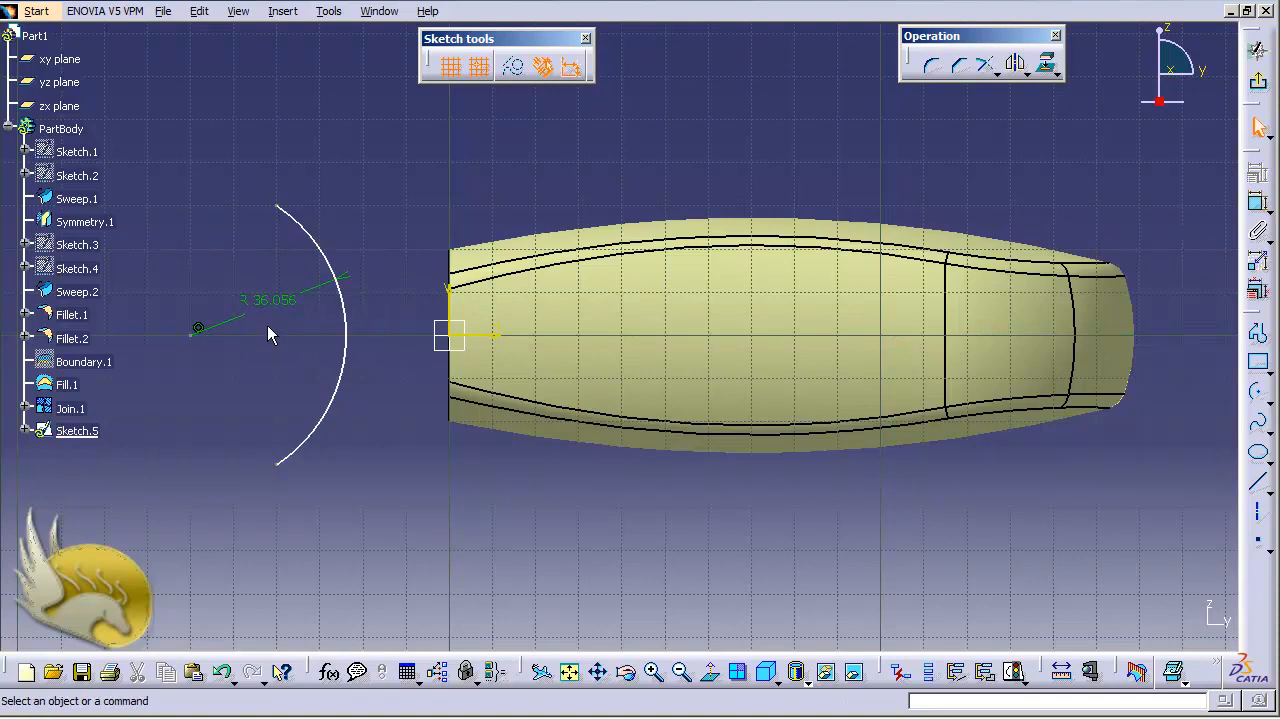
pyautogui.doubleClick(266, 303)
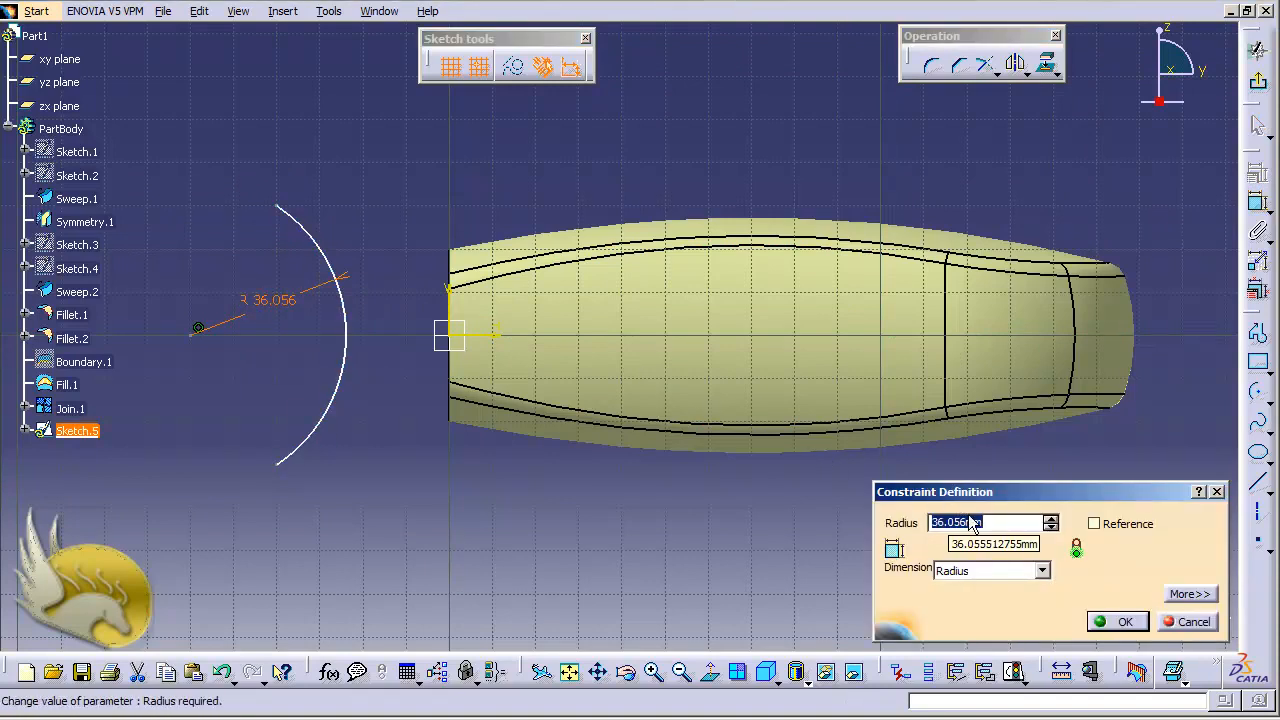
pyautogui.write('30')
pyautogui.click(1117, 621)
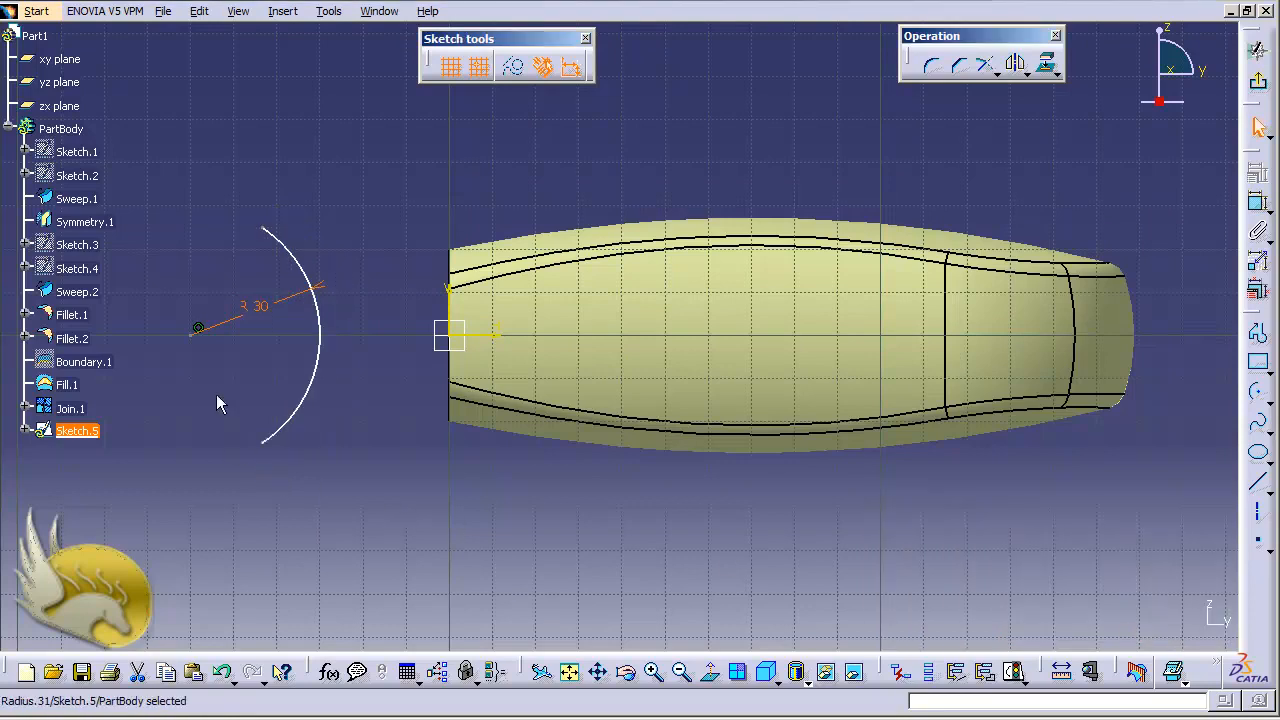
# - Constrain the arc's two endpoints to be symmetric about the horizontal sketch axis
pyautogui.click(200, 330)
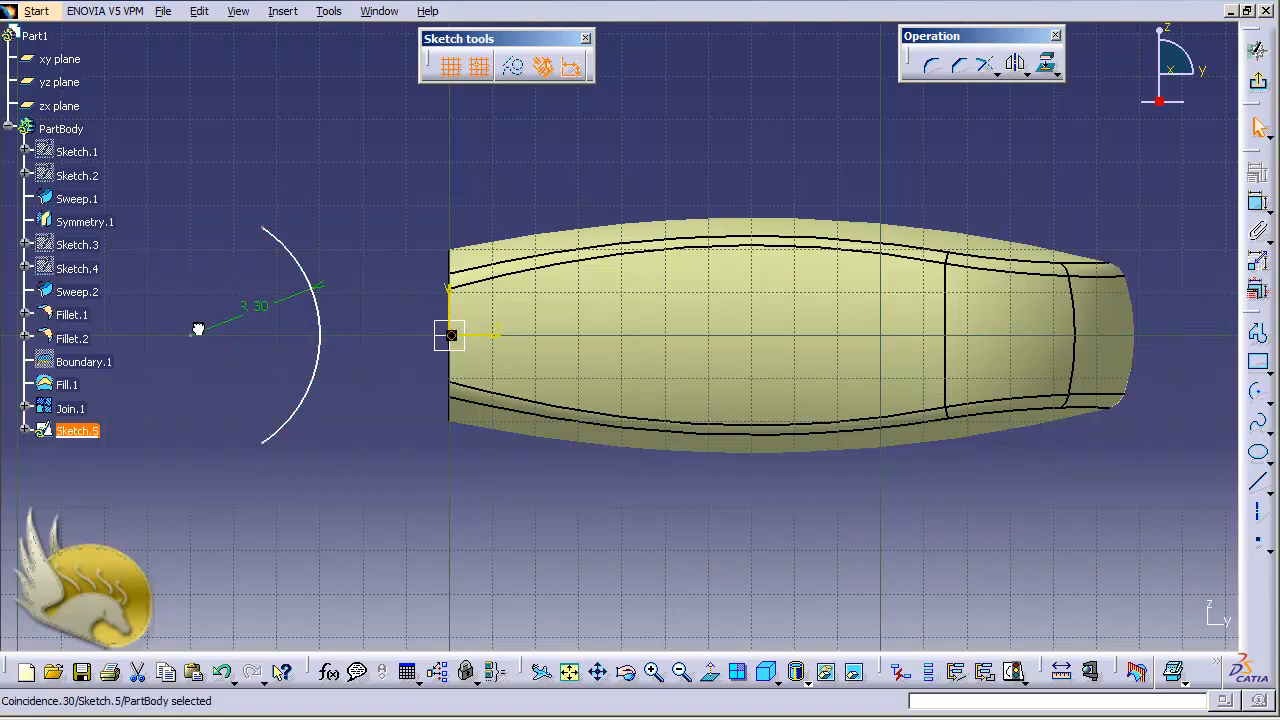
pyautogui.click(193, 408)
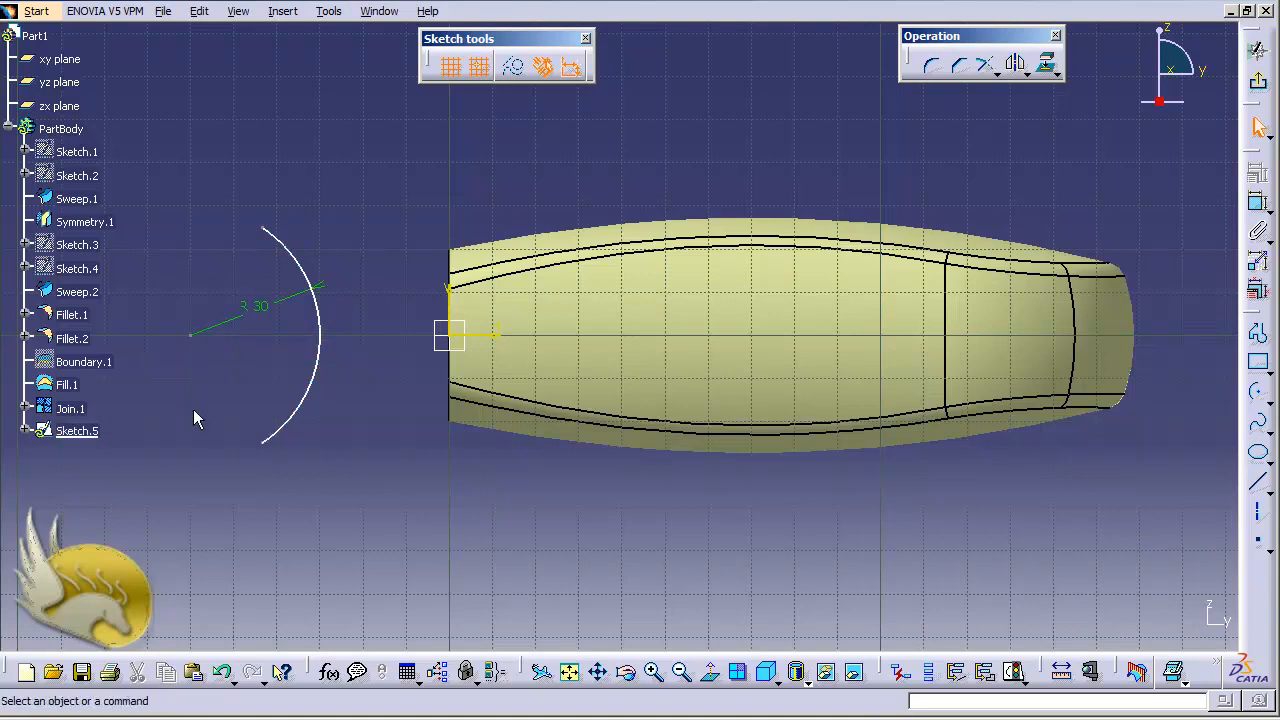
pyautogui.click(266, 446)
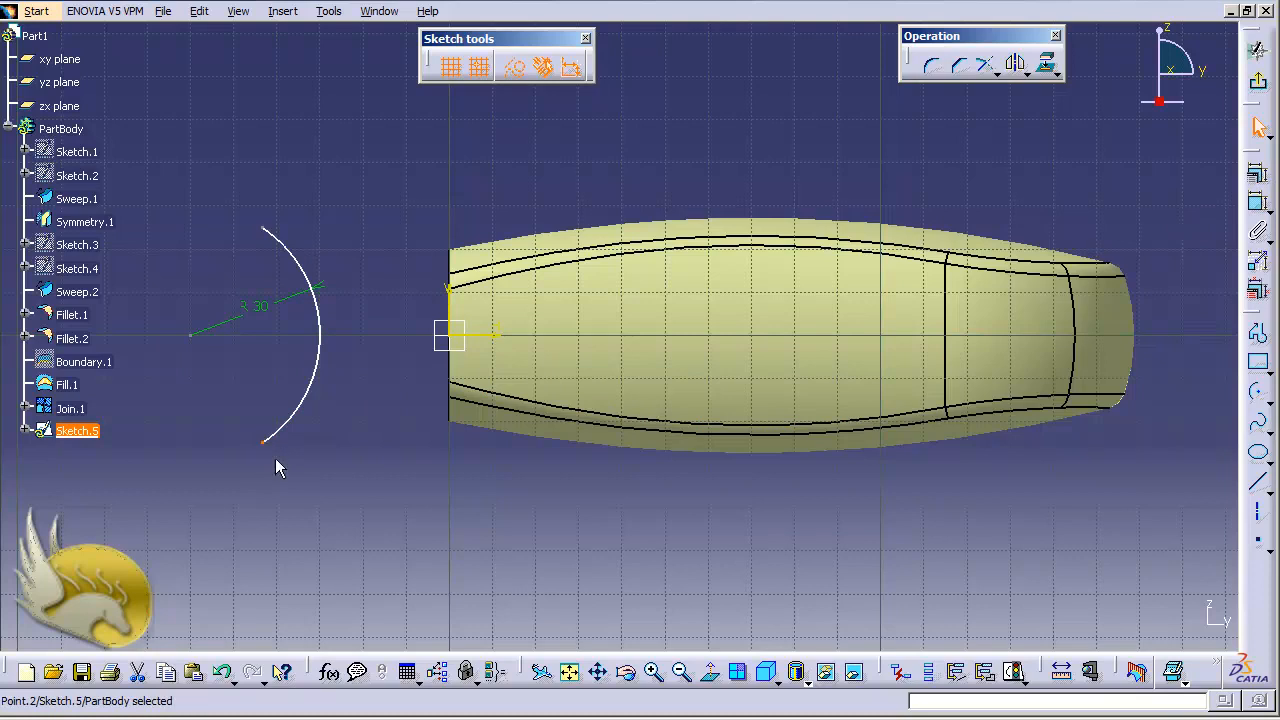
pyautogui.keyDown('ctrl'); pyautogui.click(268, 230); pyautogui.keyUp('ctrl')
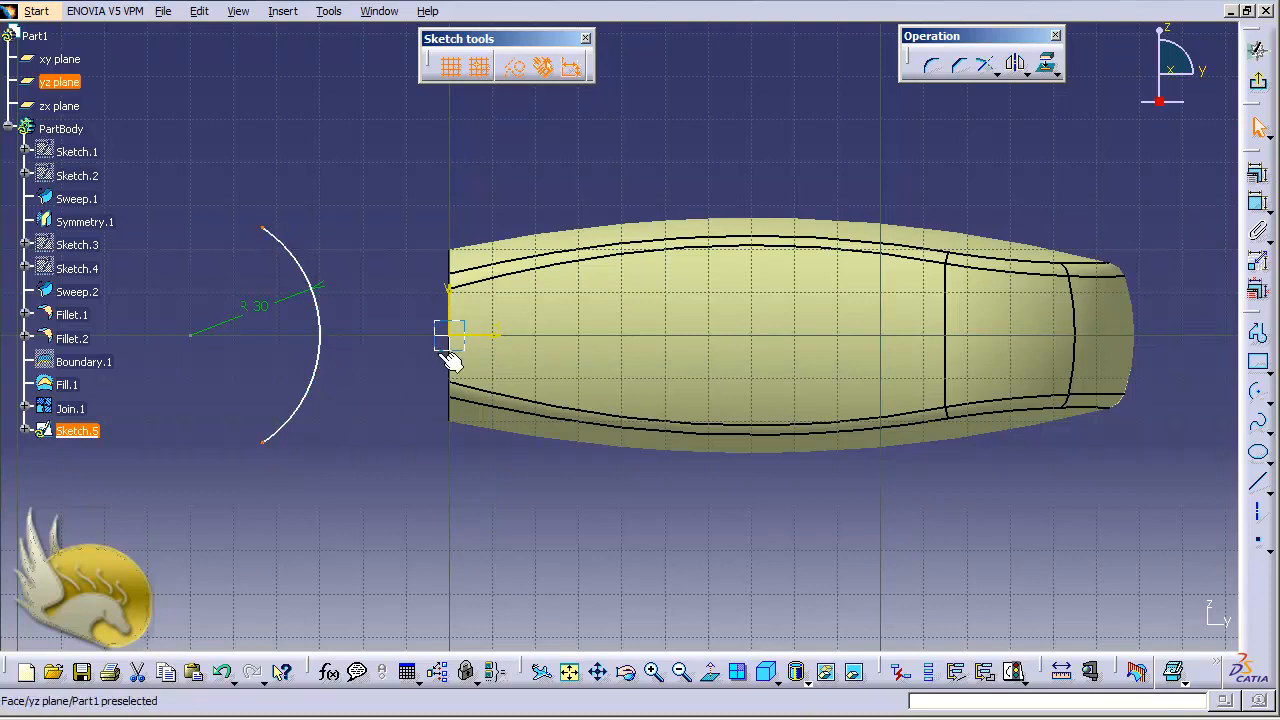
pyautogui.keyDown('ctrl'); pyautogui.click(487, 343); pyautogui.keyUp('ctrl')
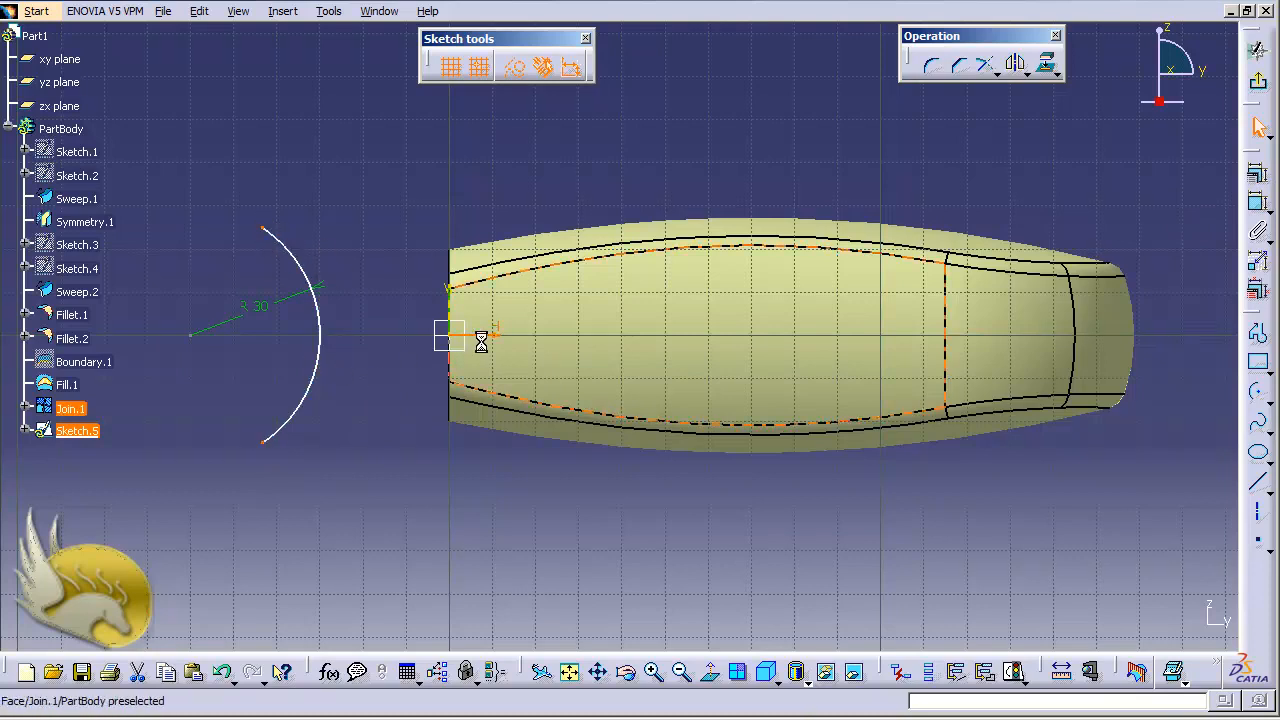
pyautogui.click(1260, 185)
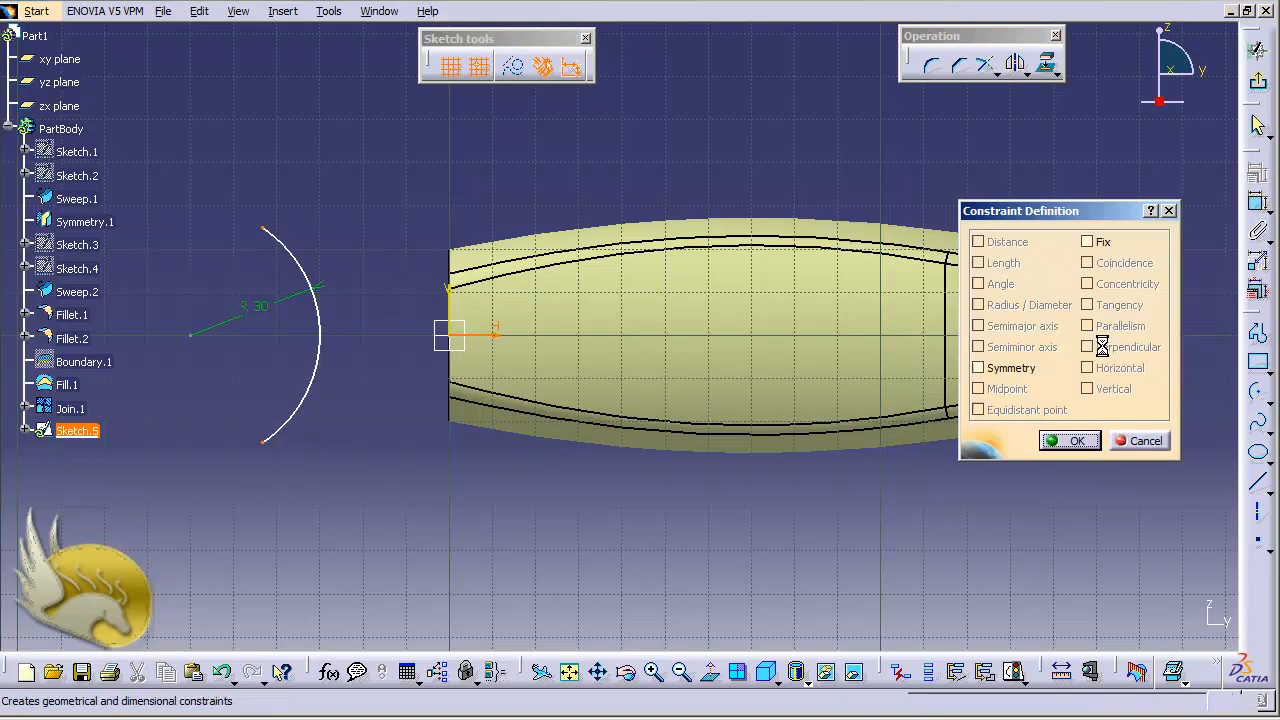
pyautogui.click(1010, 368)
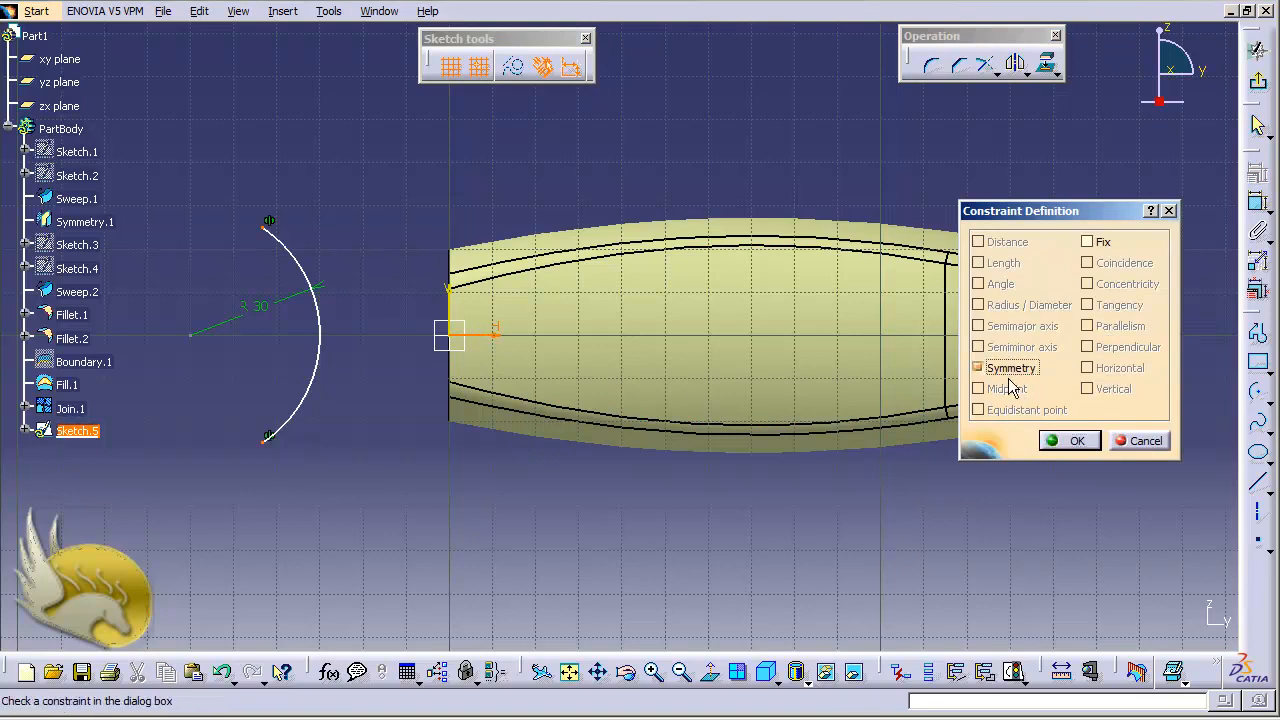
pyautogui.click(1069, 441)
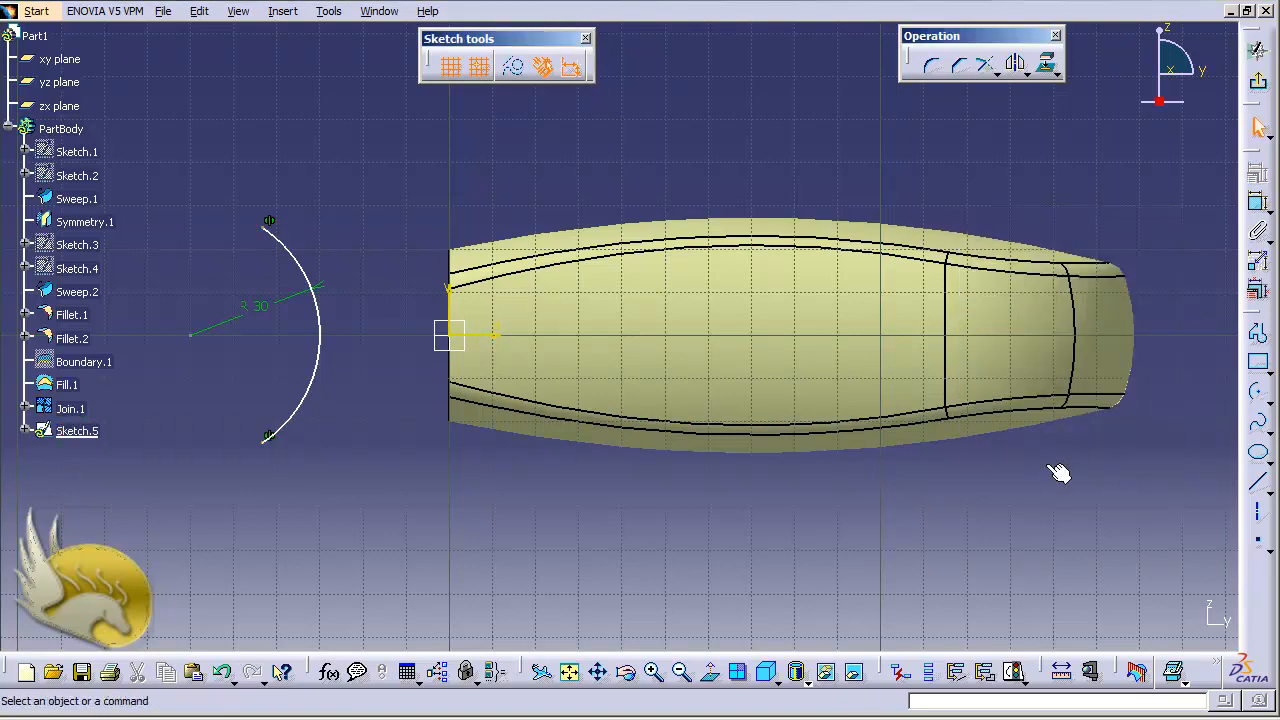
# - Dimension the arc's offset from the sketch origin, swap its location, set it to 3 mm, and exit the sketch
pyautogui.click(1256, 204)
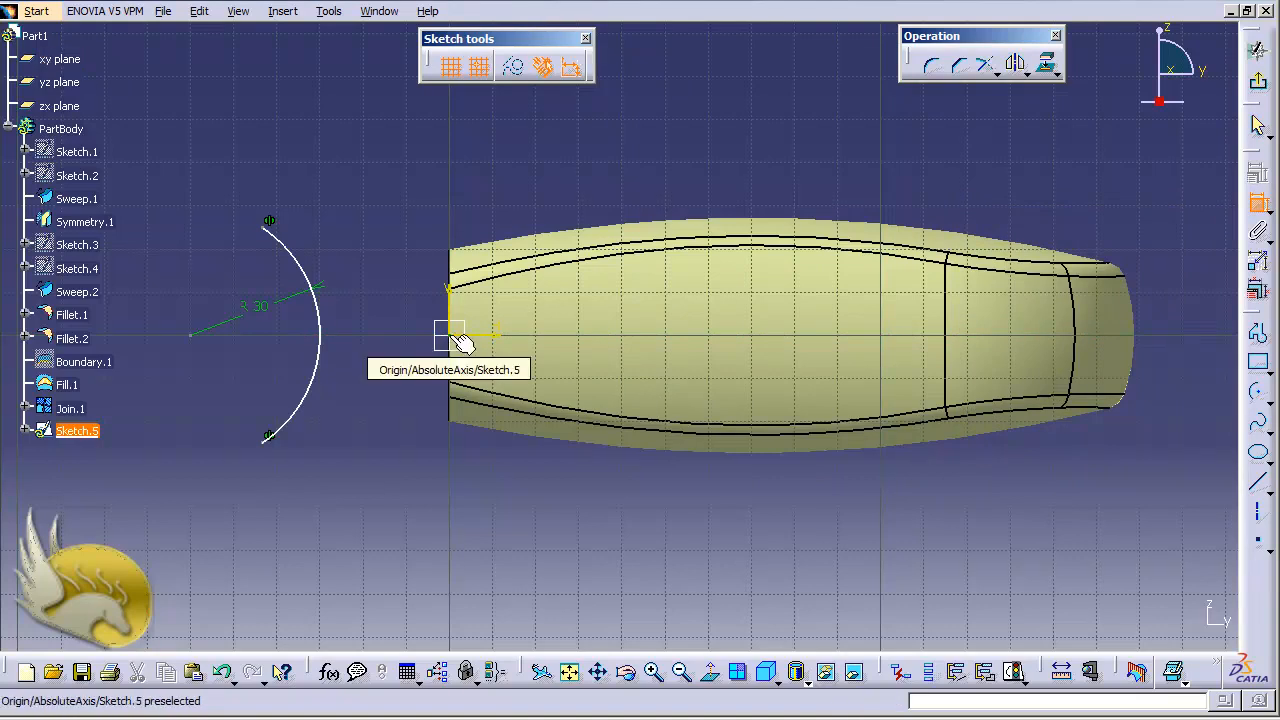
pyautogui.click(459, 338)
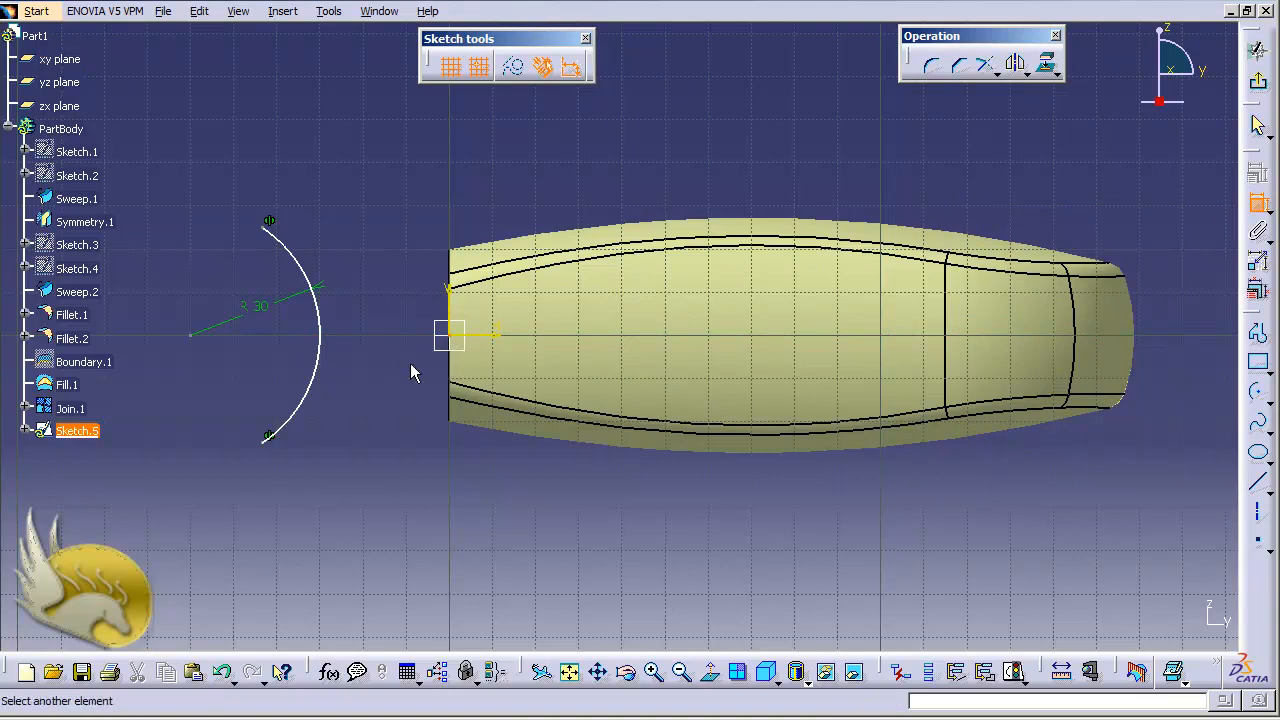
pyautogui.click(334, 350)
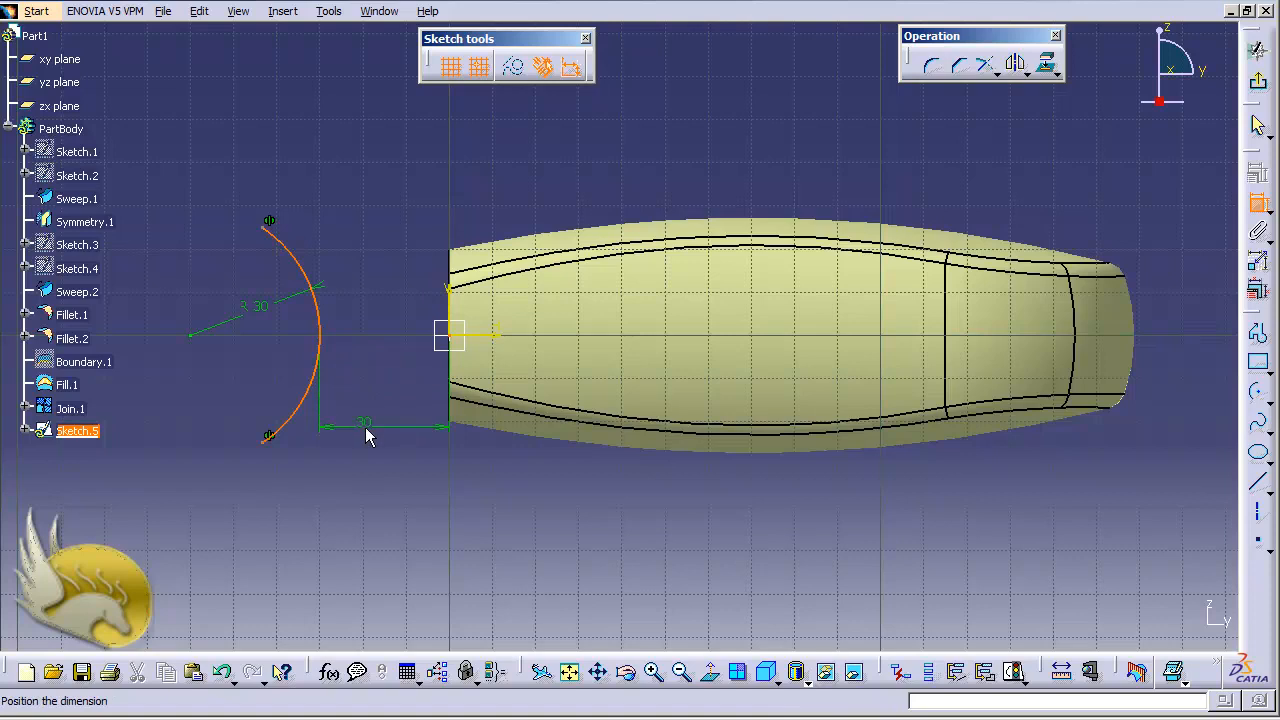
pyautogui.click(366, 430)
pyautogui.doubleClick(363, 430)
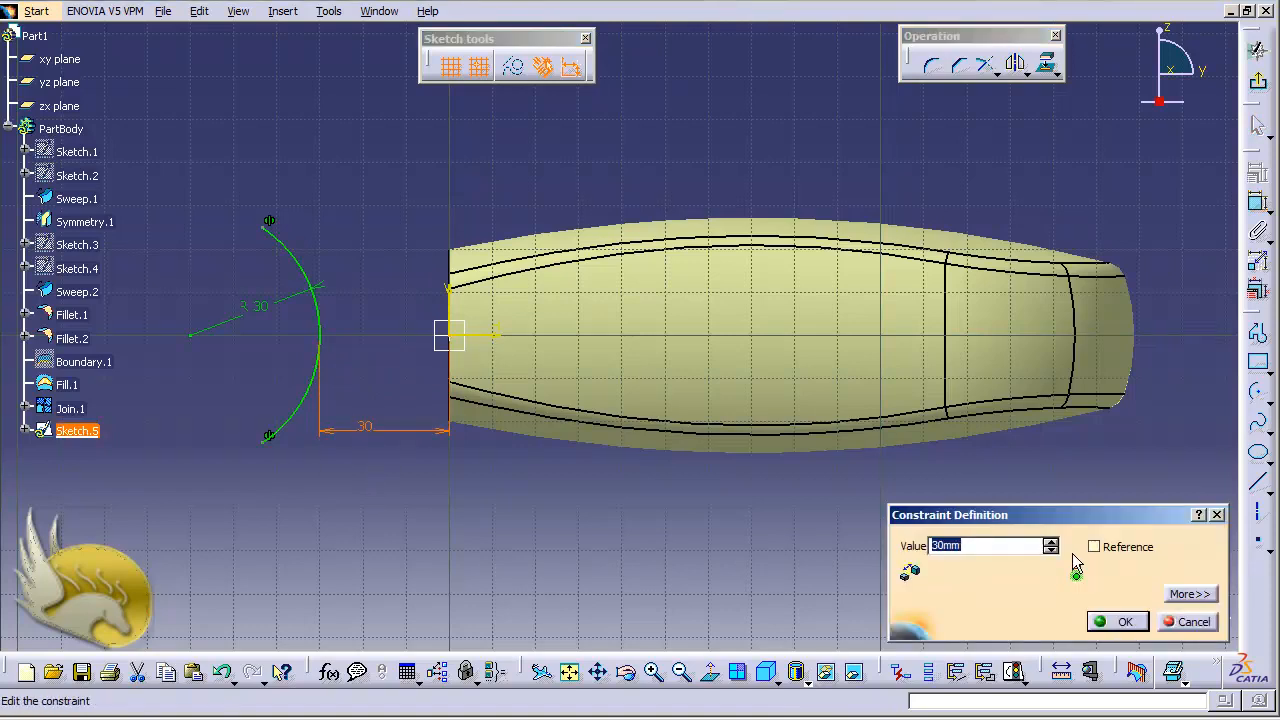
pyautogui.write('5')
pyautogui.click(1190, 594)
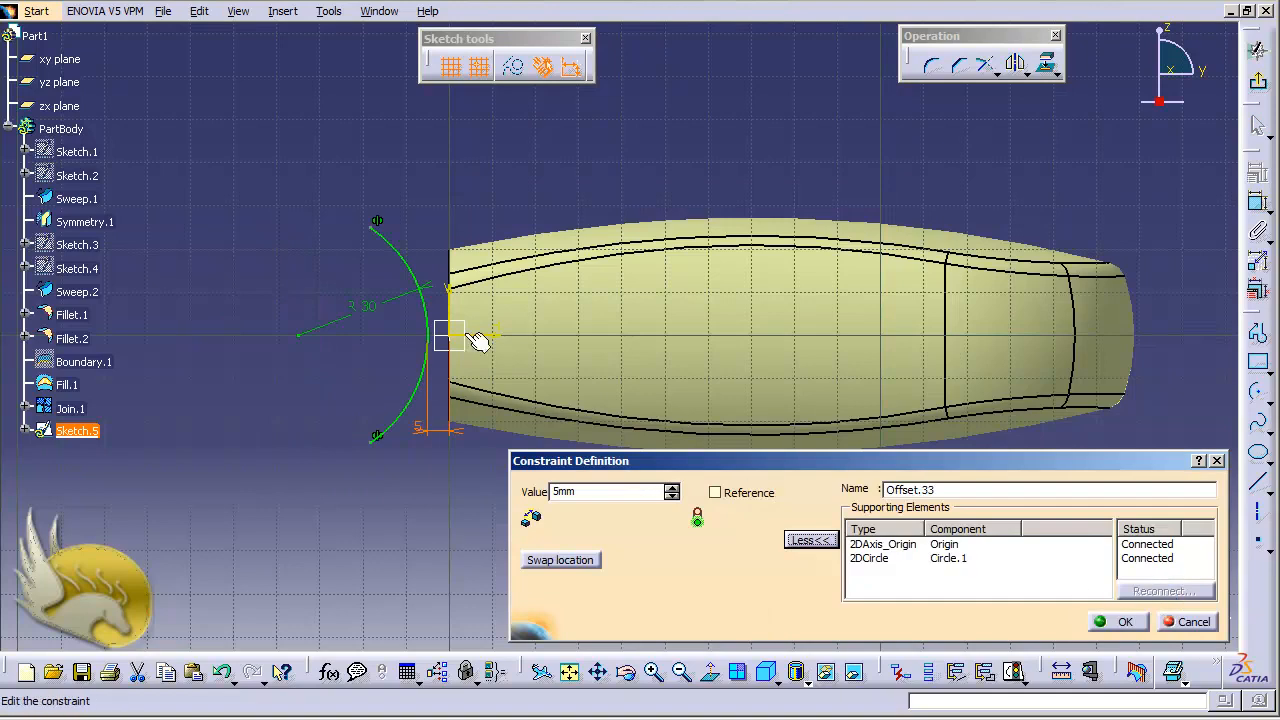
pyautogui.click(596, 562)
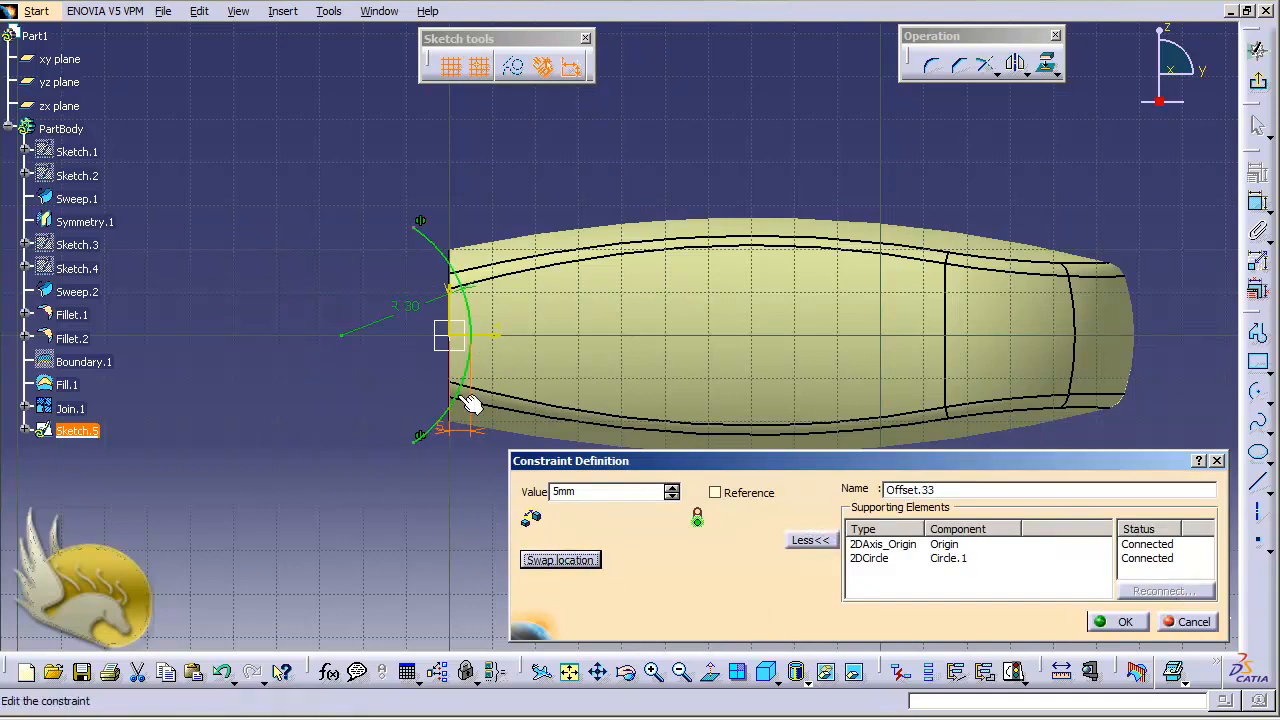
pyautogui.moveTo(609, 491); pyautogui.dragTo(530, 491)
pyautogui.write('3')
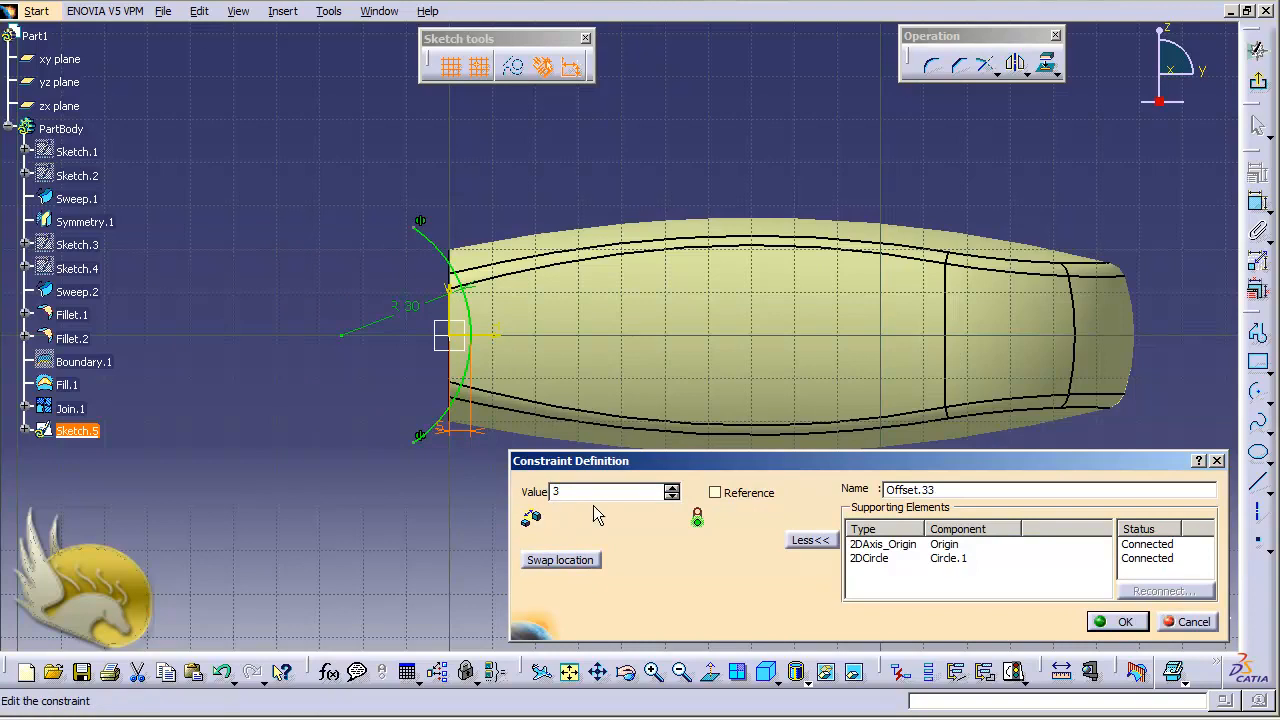
pyautogui.press('Return')
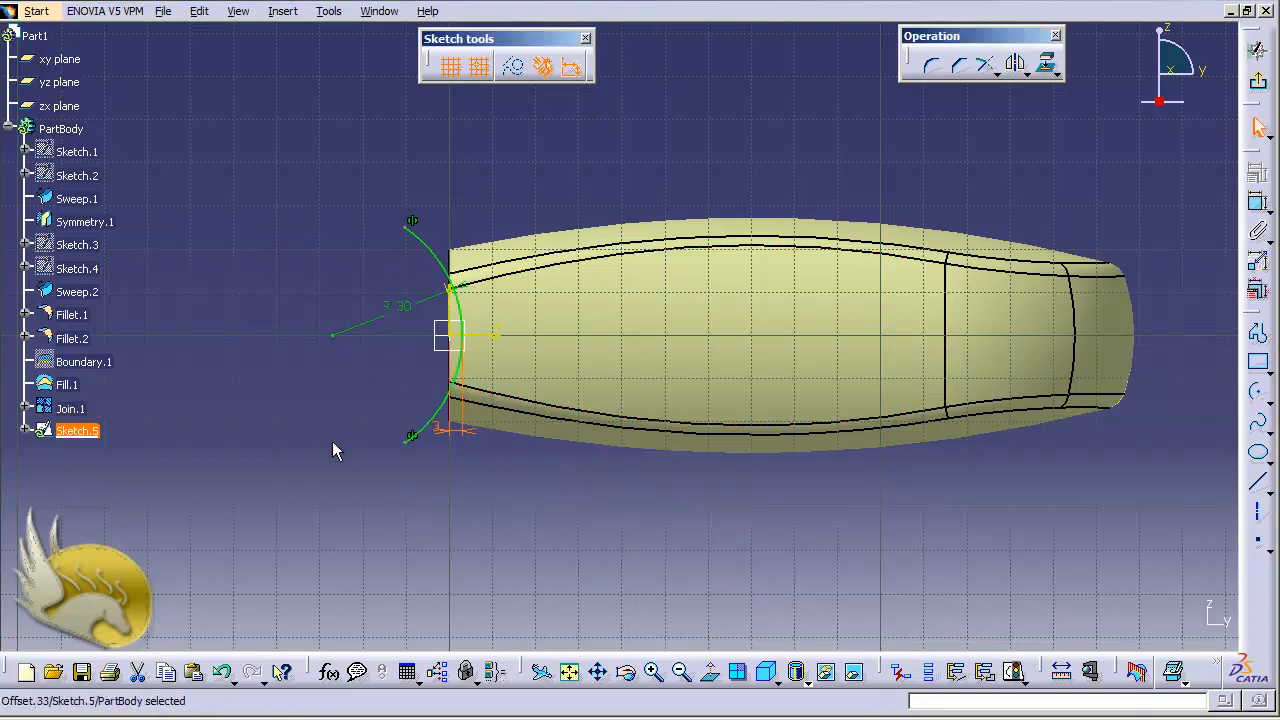
pyautogui.click(450, 333)
pyautogui.click(1258, 82)
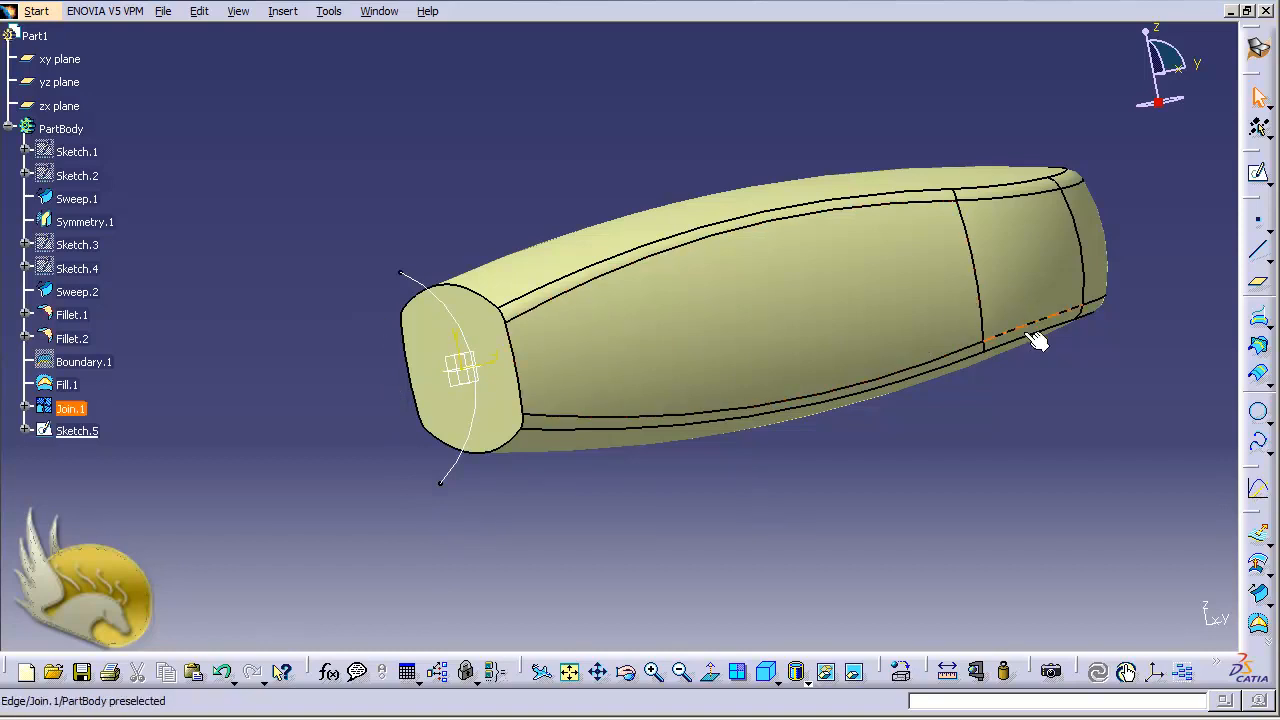
# - Create a plane normal to the arc sketch curve at the arc's upper endpoint
pyautogui.click(1263, 287)
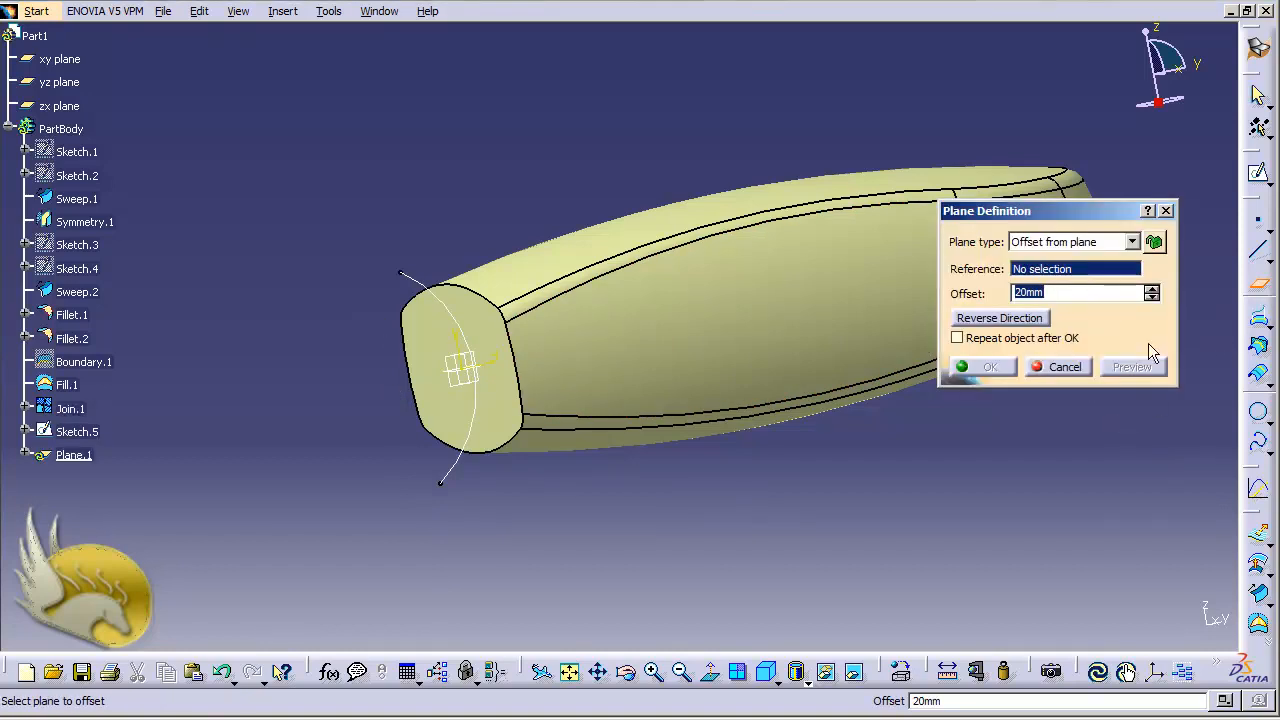
pyautogui.click(1131, 242)
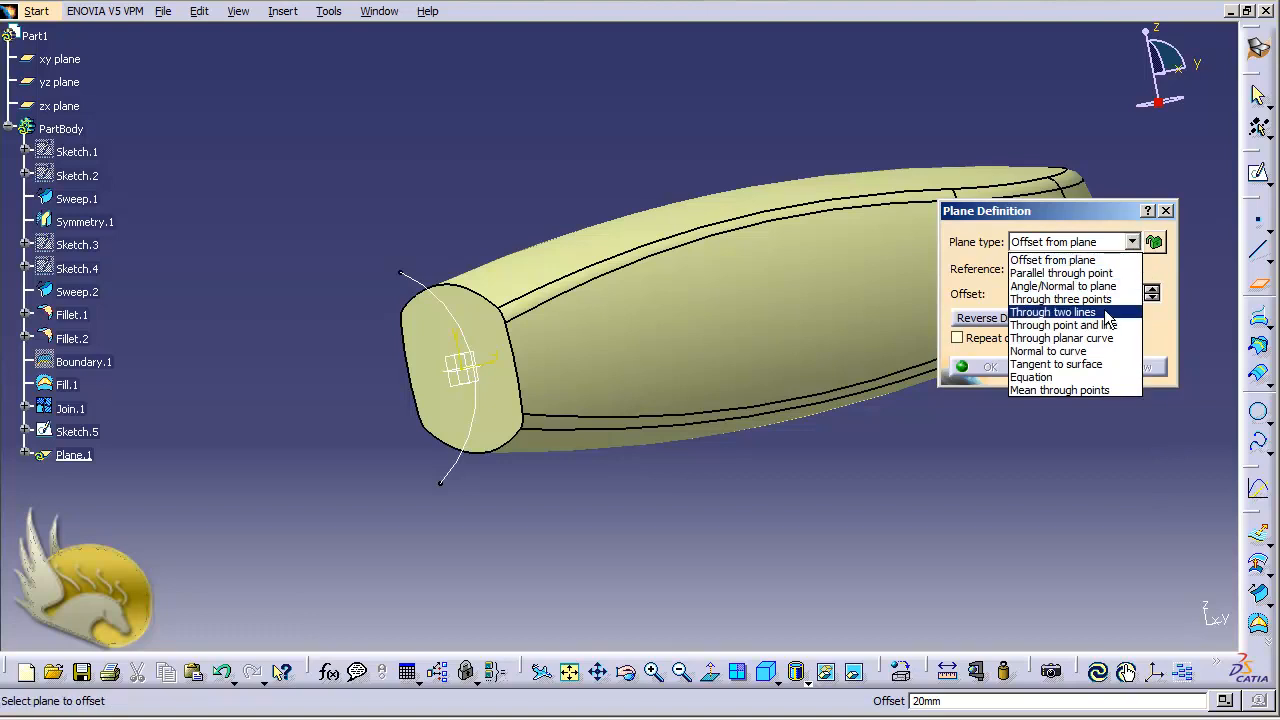
pyautogui.click(1080, 351)
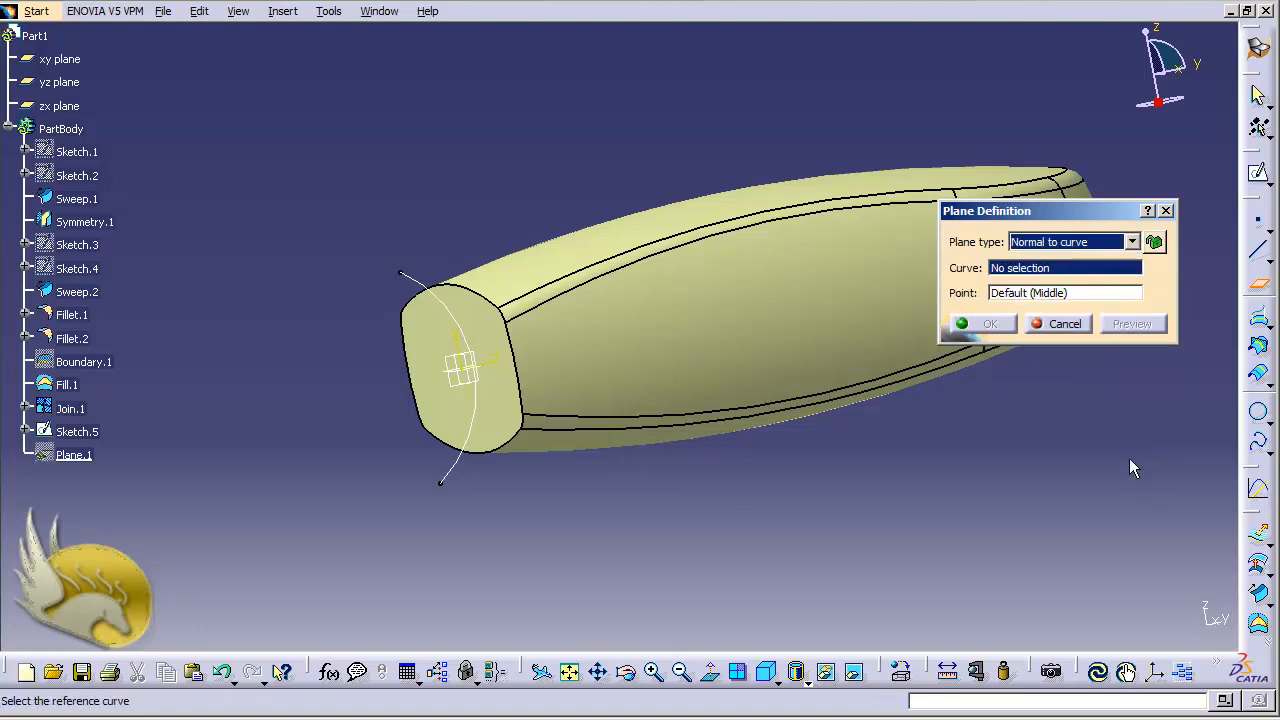
pyautogui.click(455, 472)
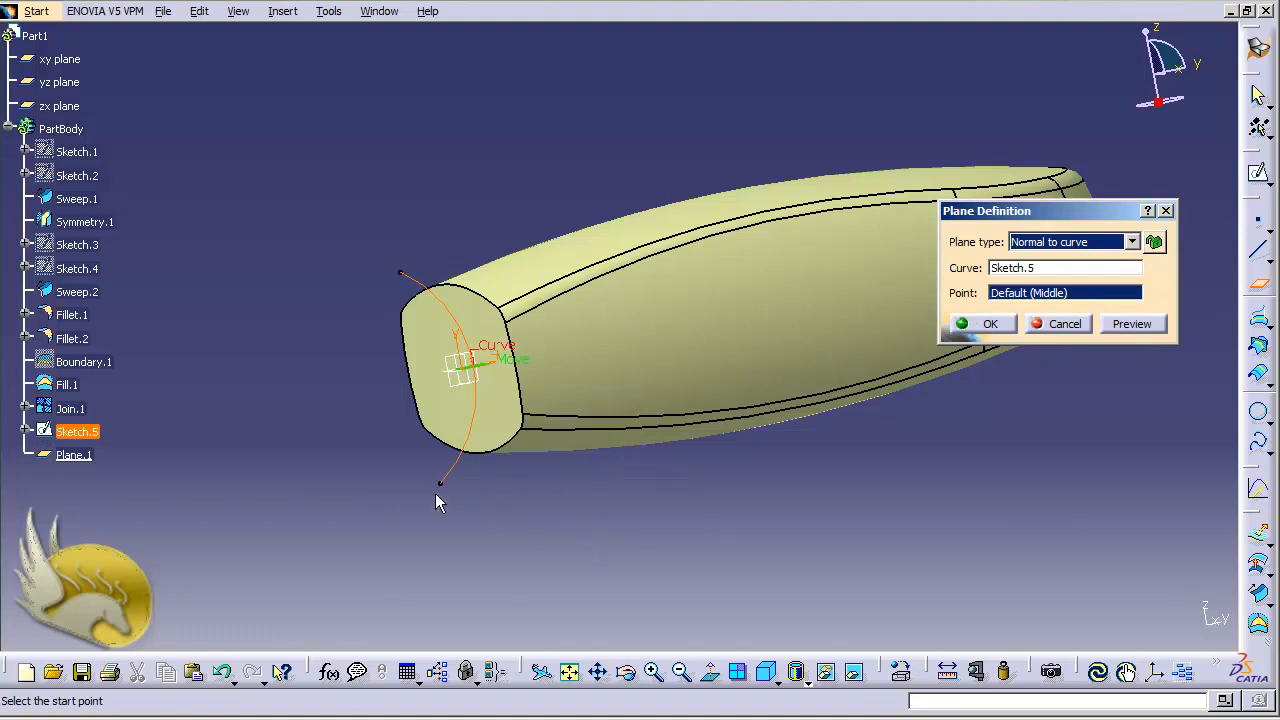
pyautogui.click(401, 274)
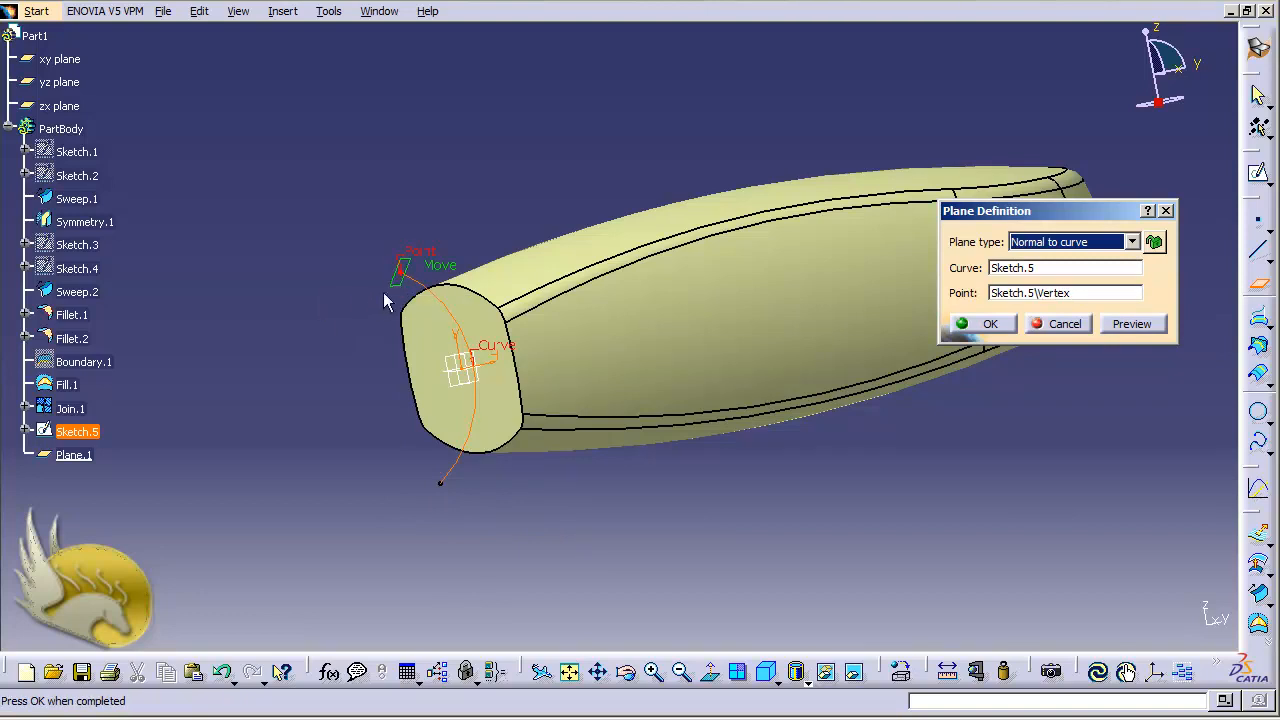
pyautogui.click(984, 325)
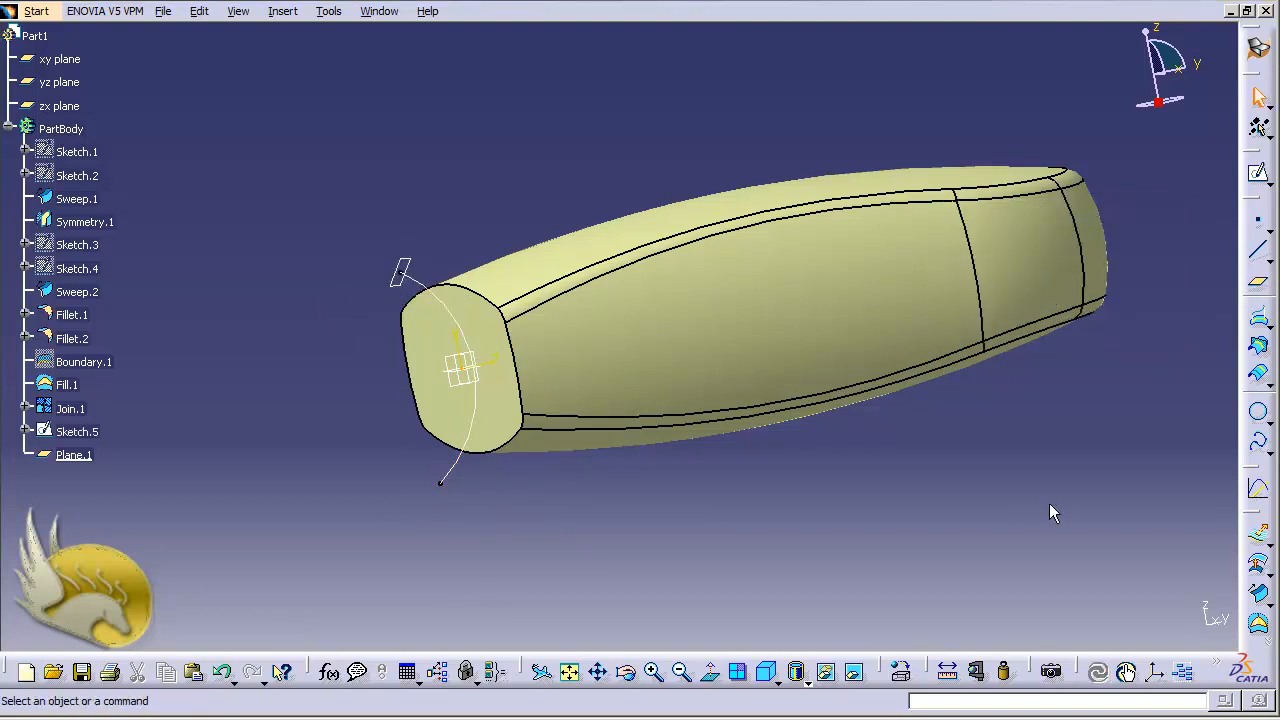
# - Start a sketch on the new plane and draw an arc centred at about (20, -30) with radius about 28 mm
pyautogui.click(396, 279)
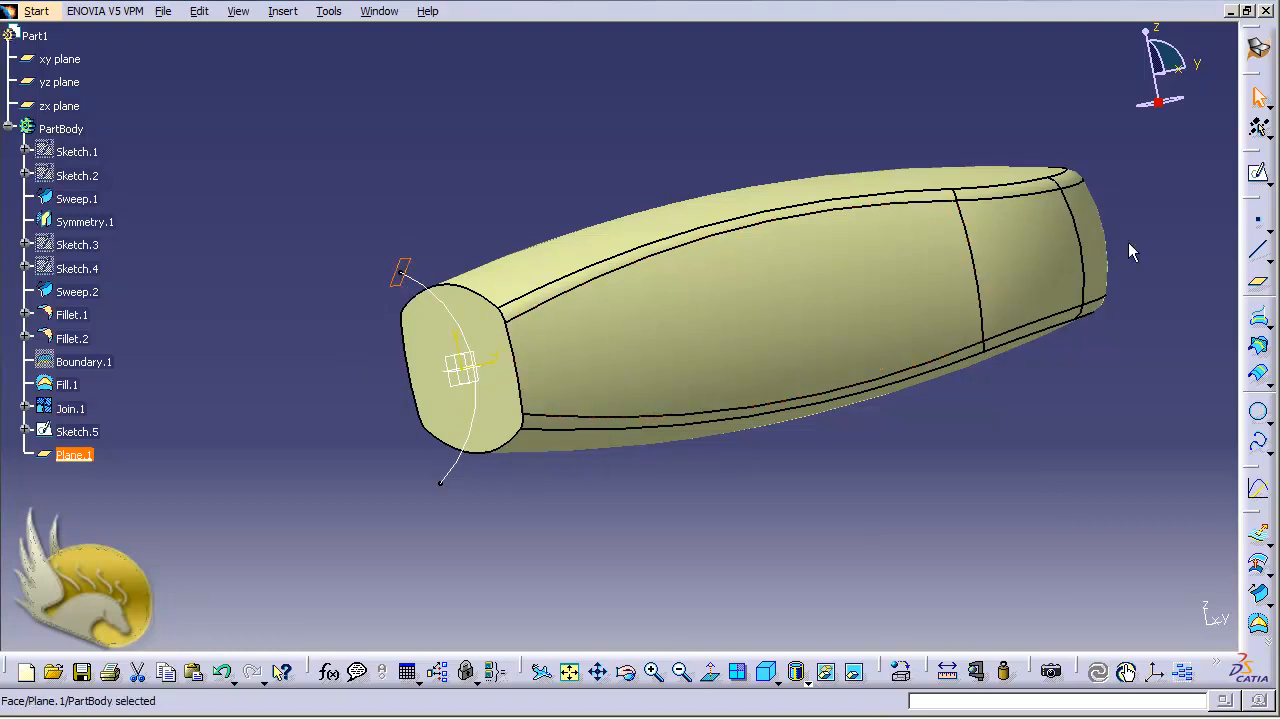
pyautogui.click(1258, 173)
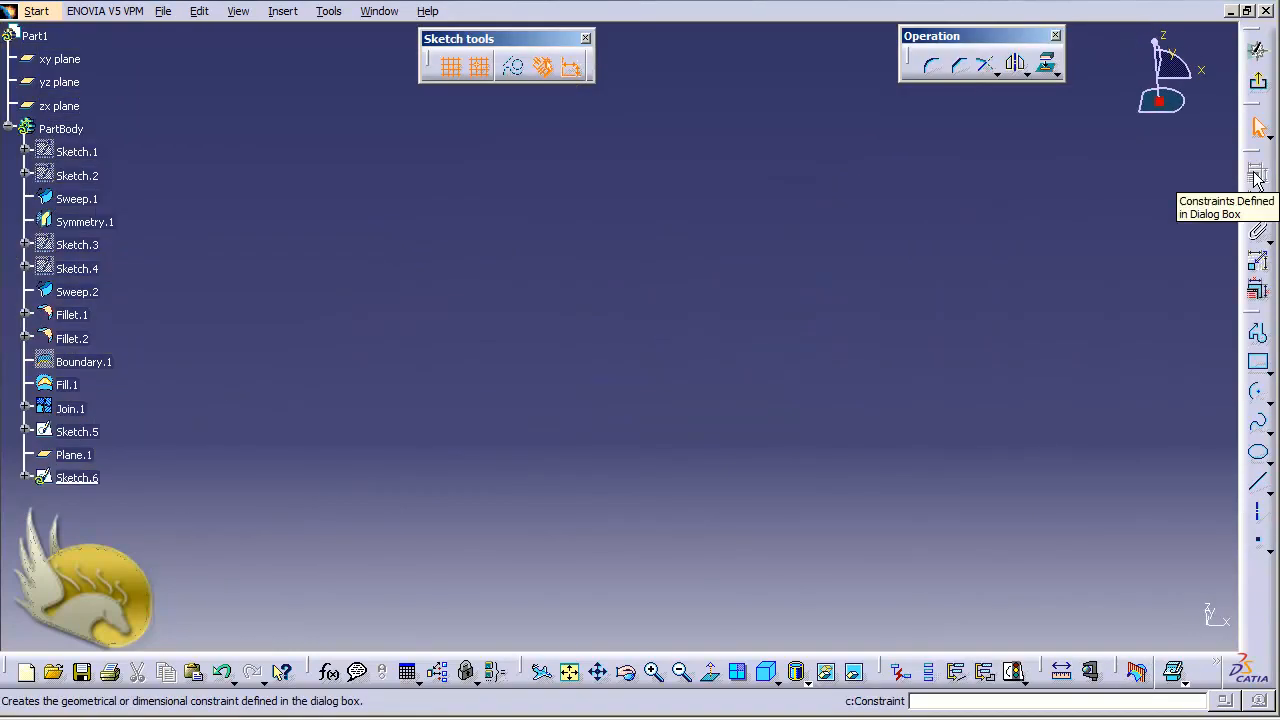
pyautogui.click(569, 672)
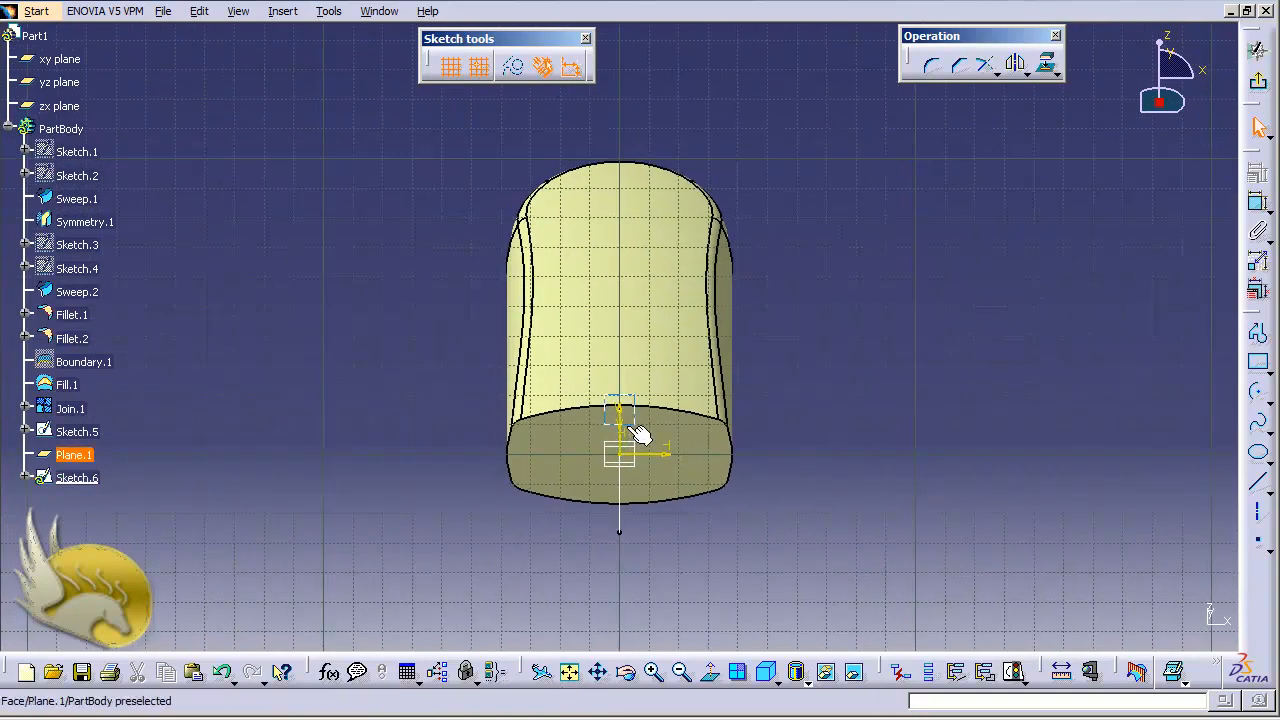
pyautogui.click(712, 675)
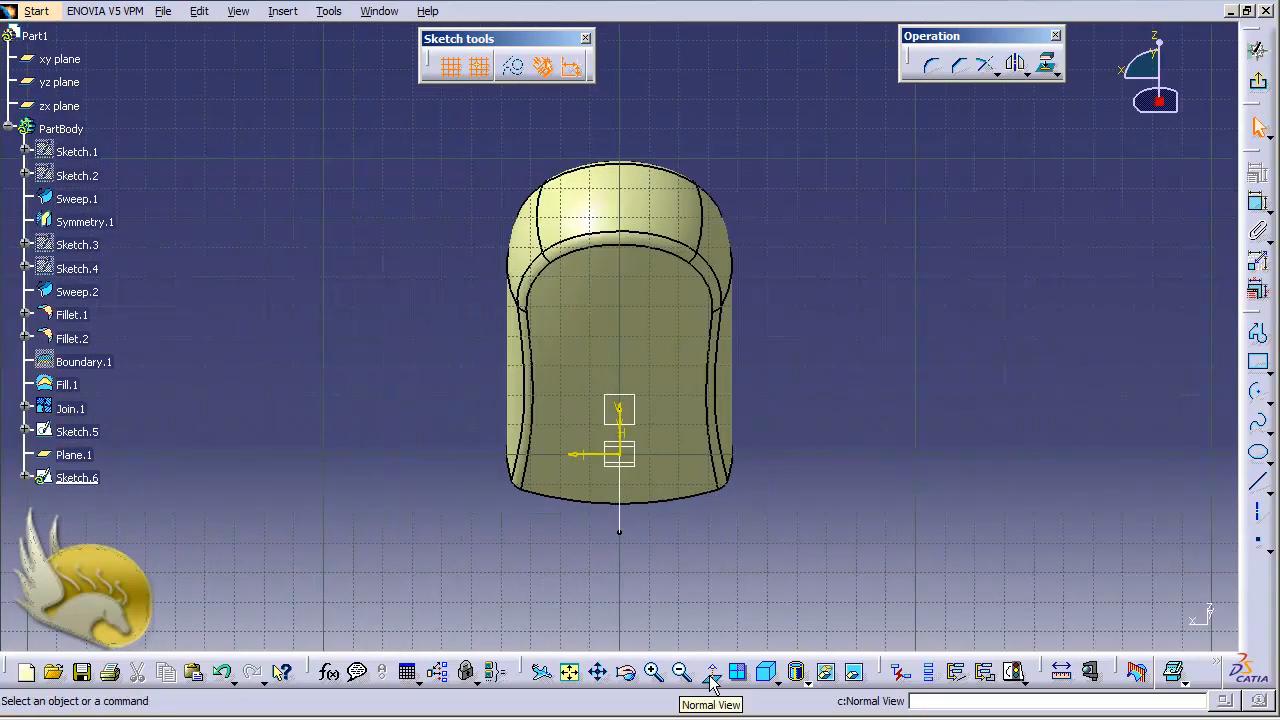
pyautogui.click(711, 677)
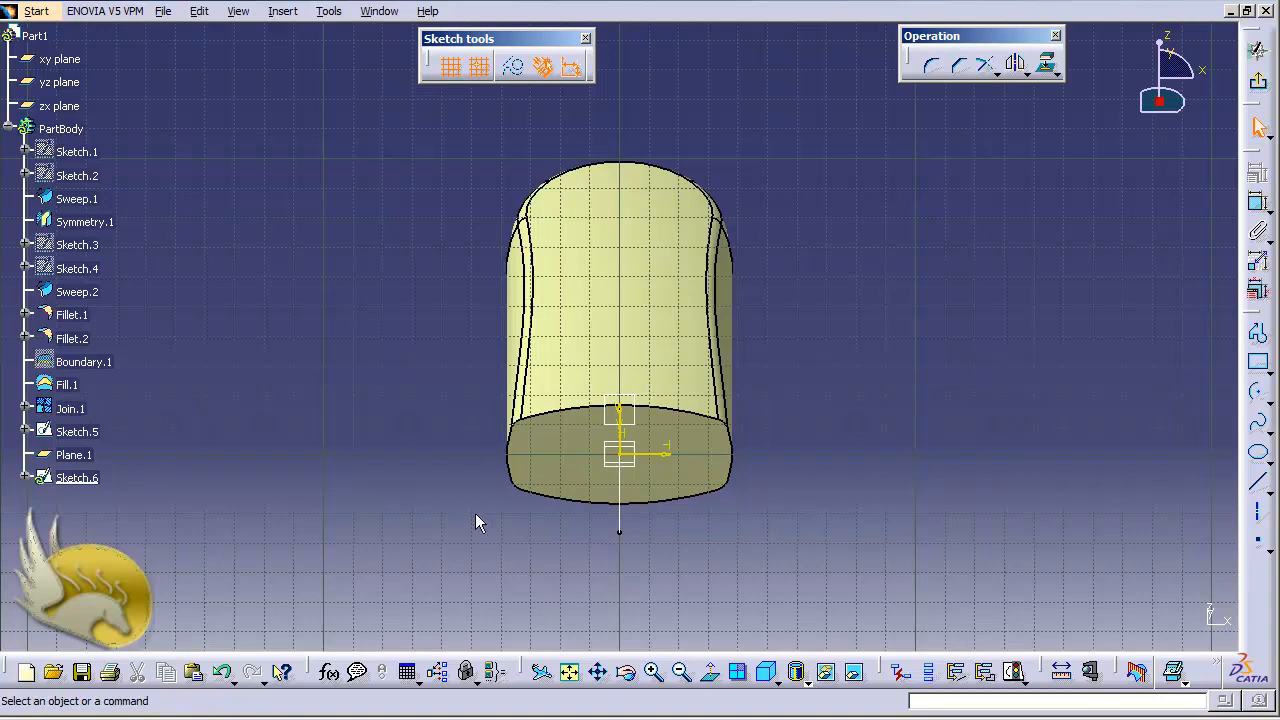
pyautogui.click(1256, 395)
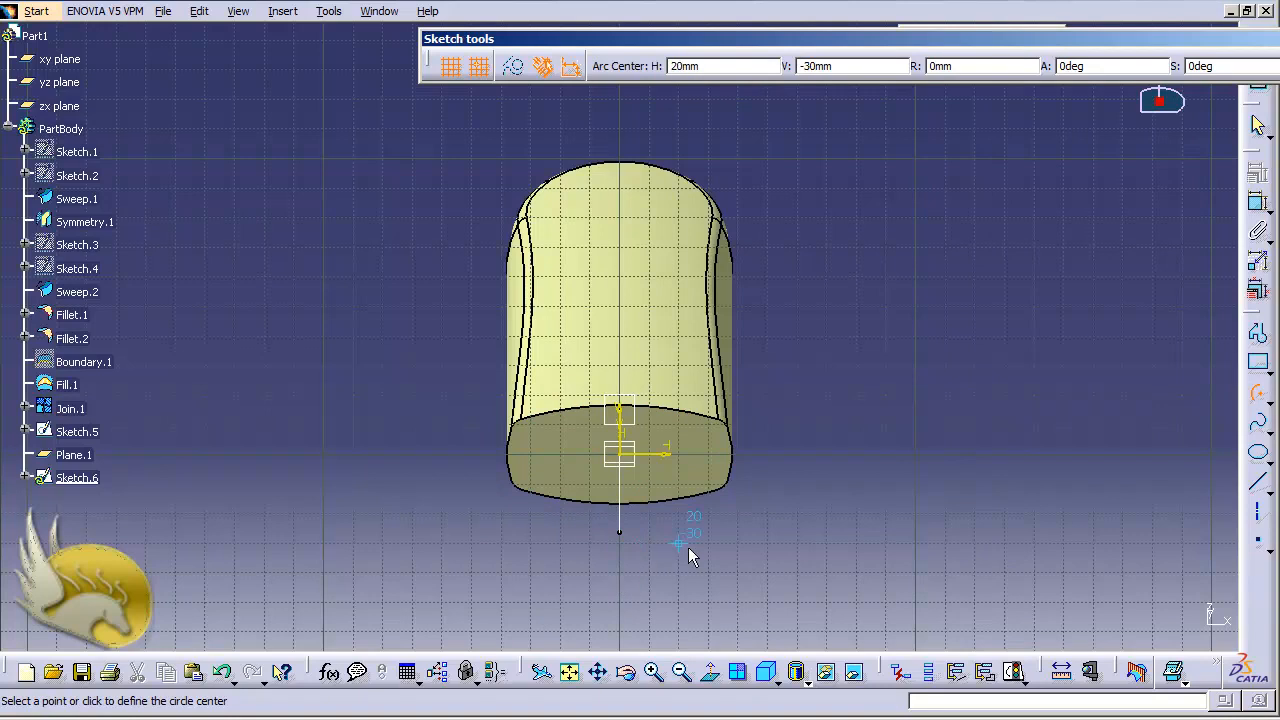
pyautogui.click(797, 512)
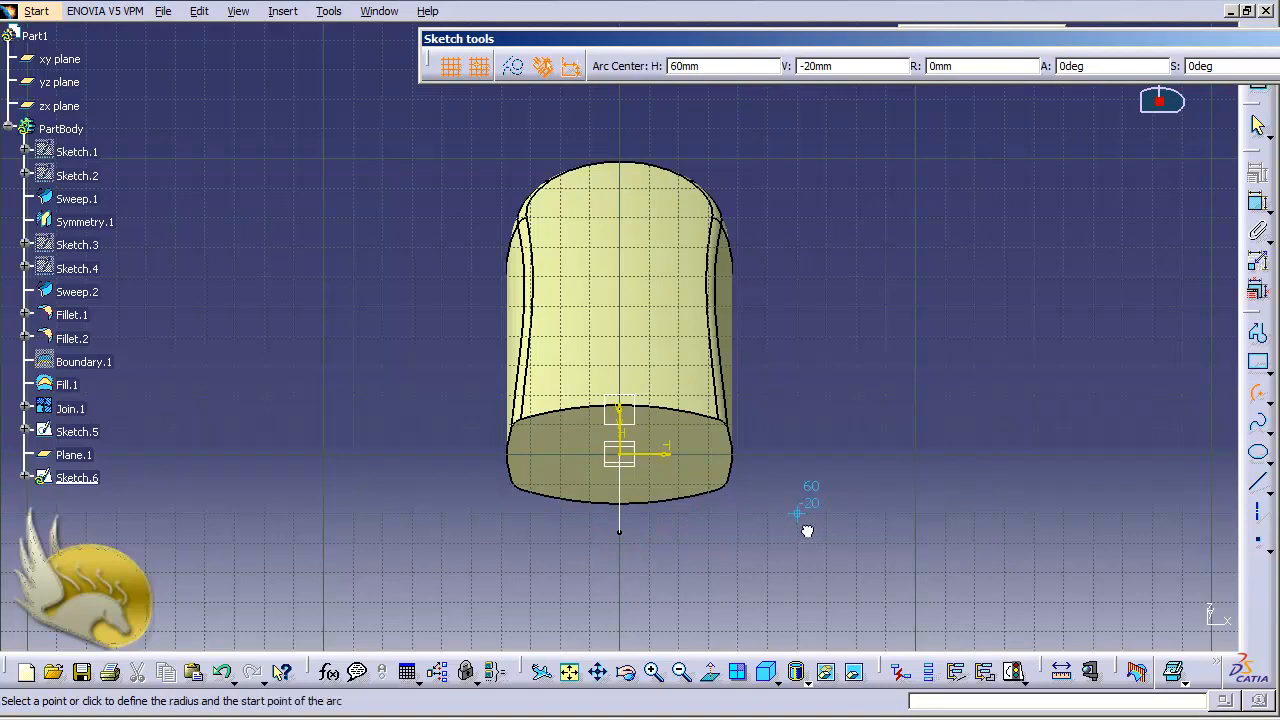
pyautogui.click(740, 455)
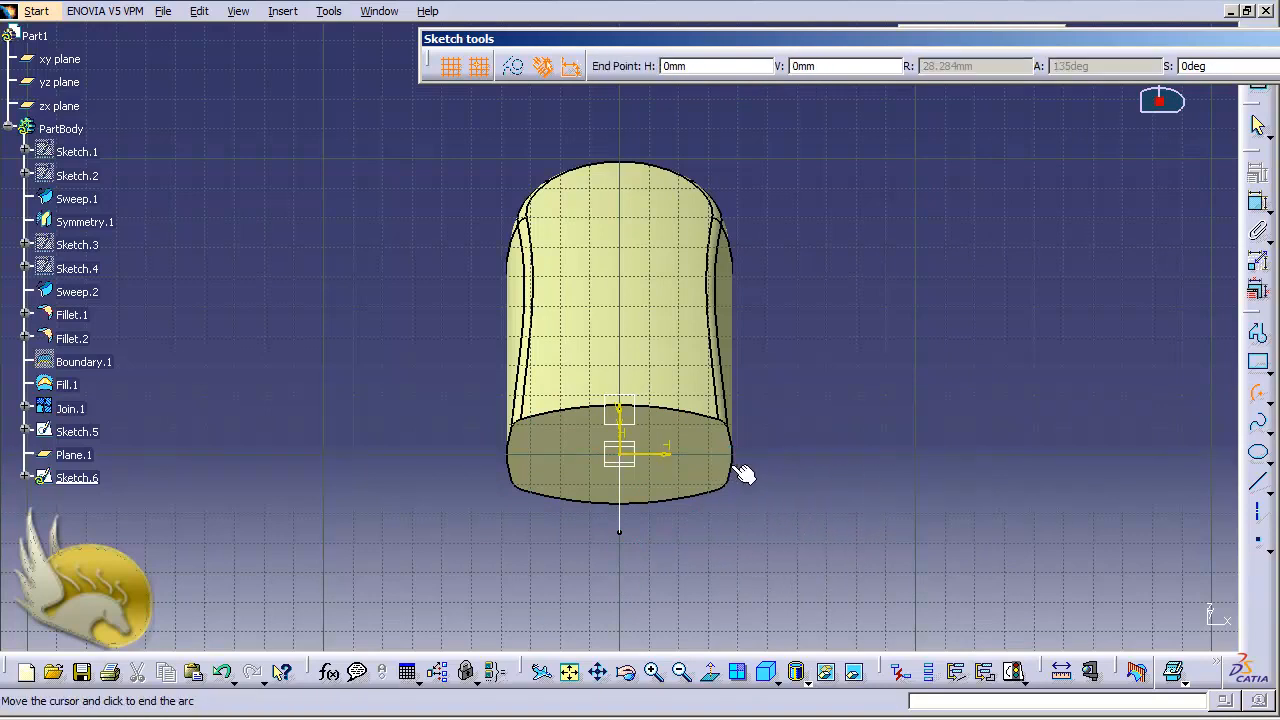
pyautogui.click(914, 493)
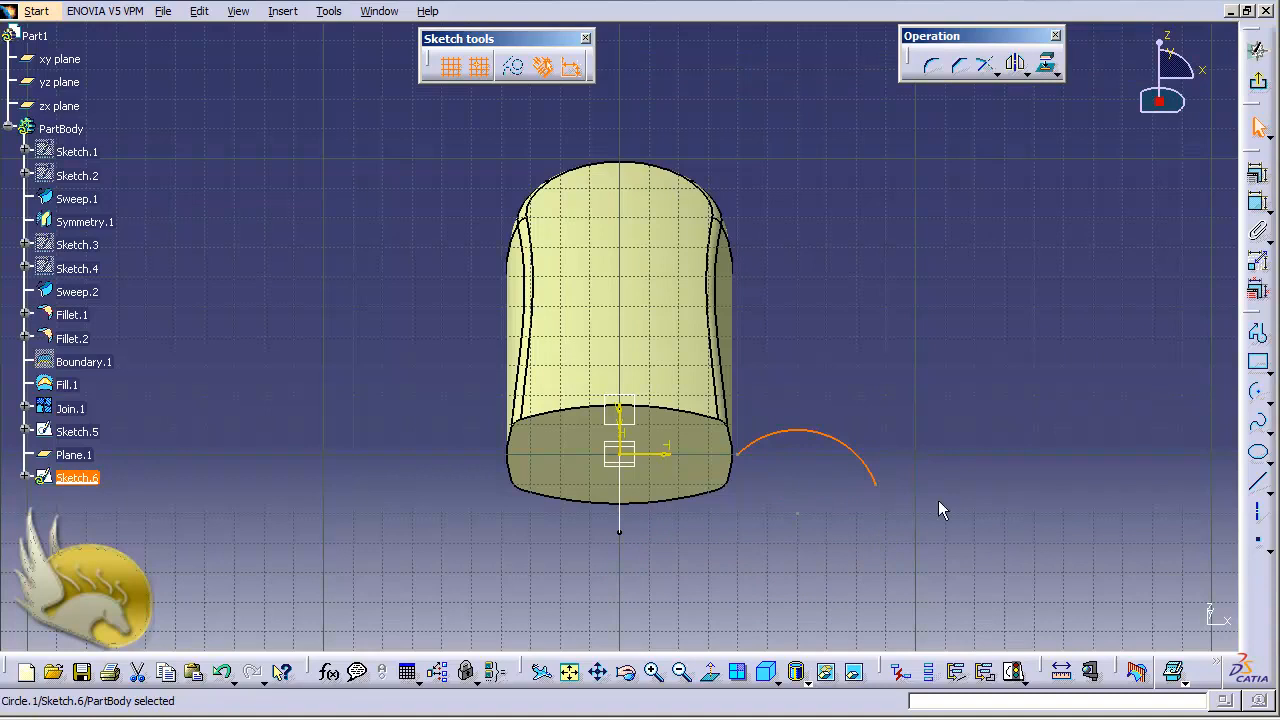
# - Dimension the new arc's radius and set it to 30 mm
pyautogui.click(1258, 202)
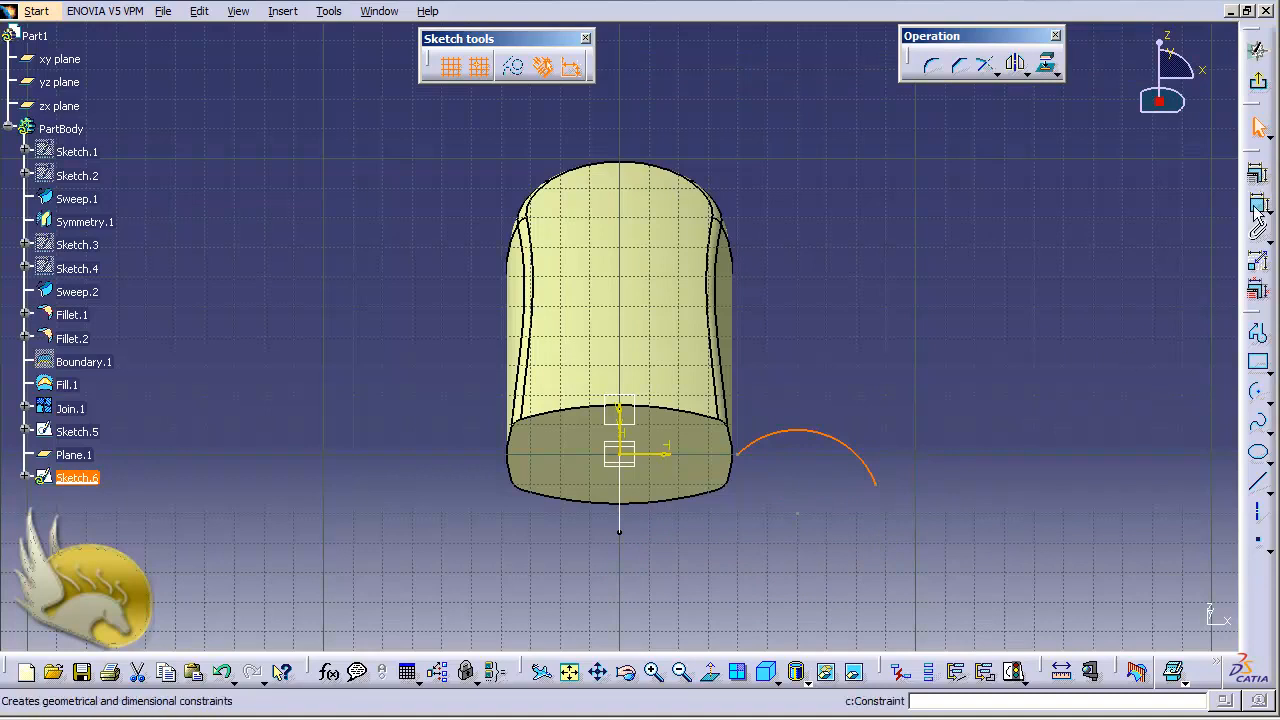
pyautogui.click(884, 394)
pyautogui.doubleClick(884, 394)
pyautogui.write('30')
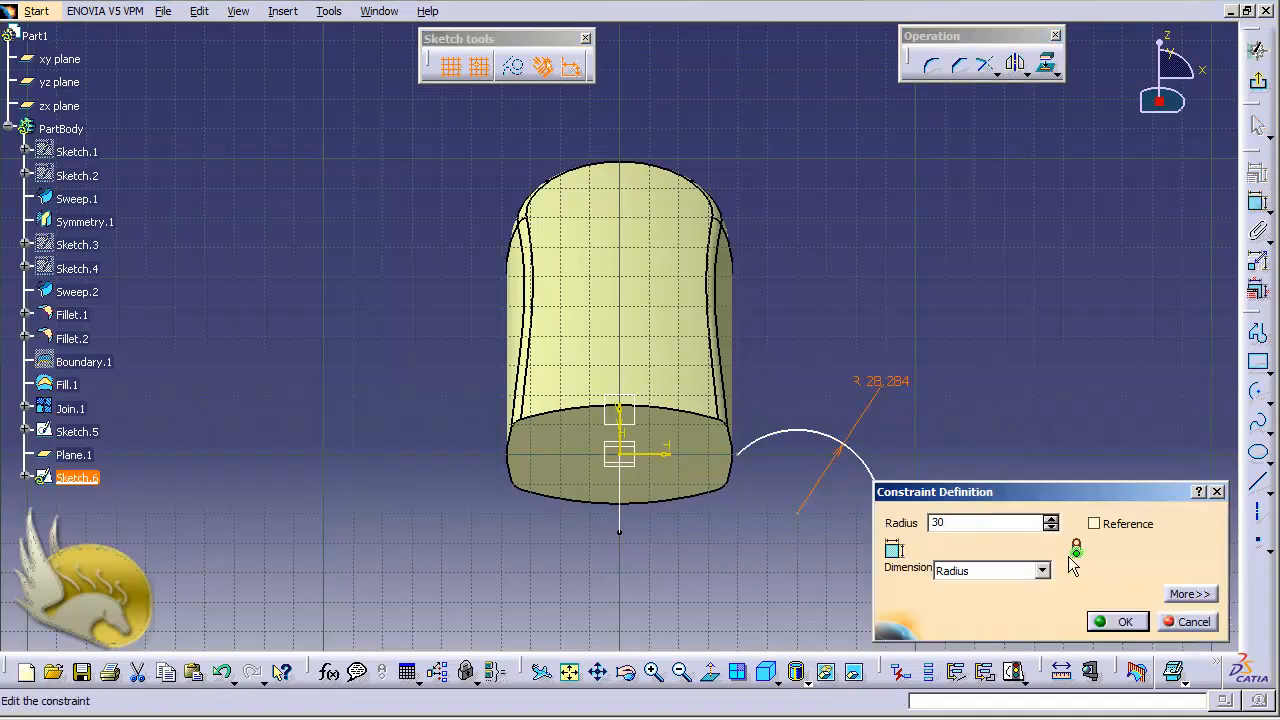
pyautogui.click(1112, 622)
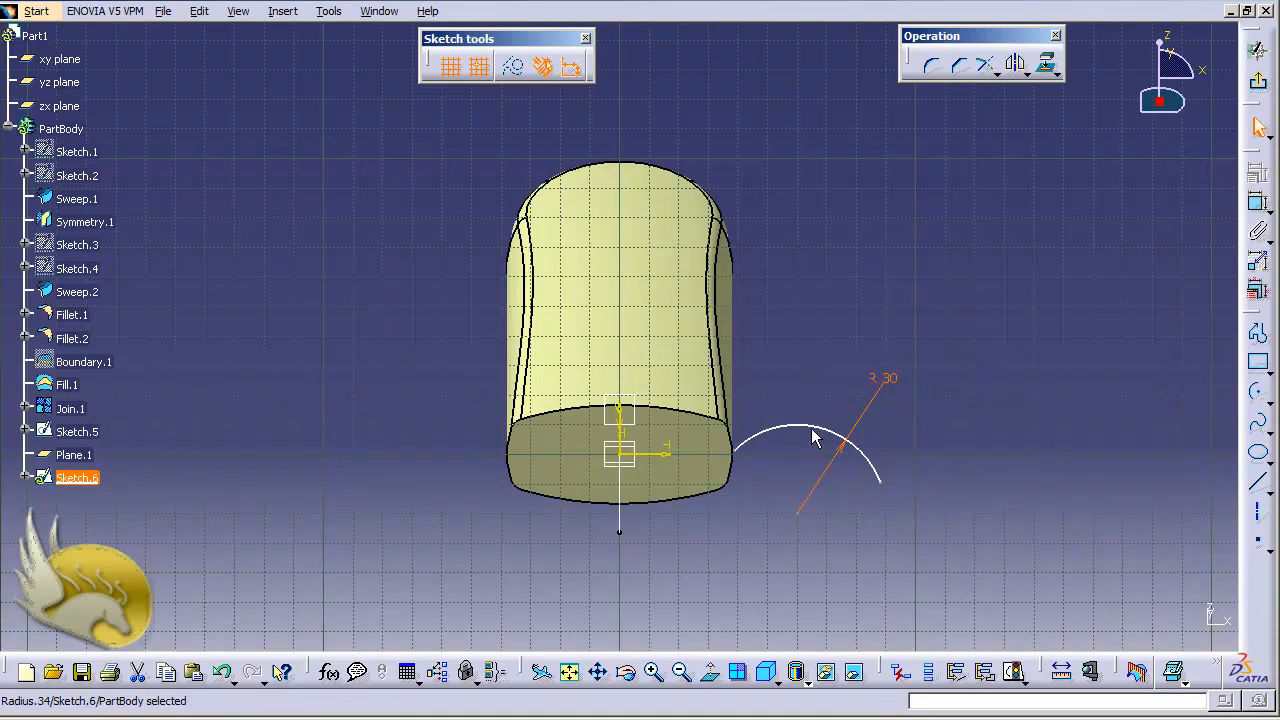
# - Move the new arc under the sketch origin and constrain its two endpoints symmetric about the vertical sketch axis
pyautogui.moveTo(828, 430); pyautogui.dragTo(631, 449)
pyautogui.click(814, 497)
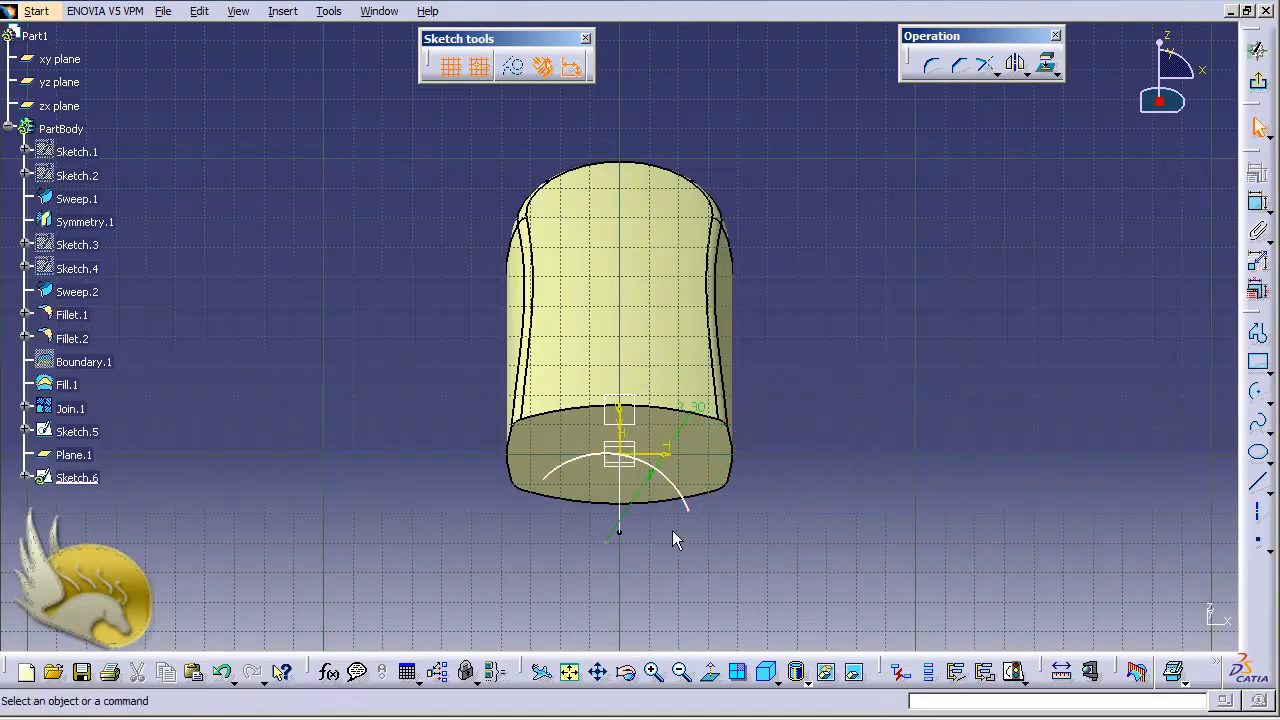
pyautogui.click(687, 508)
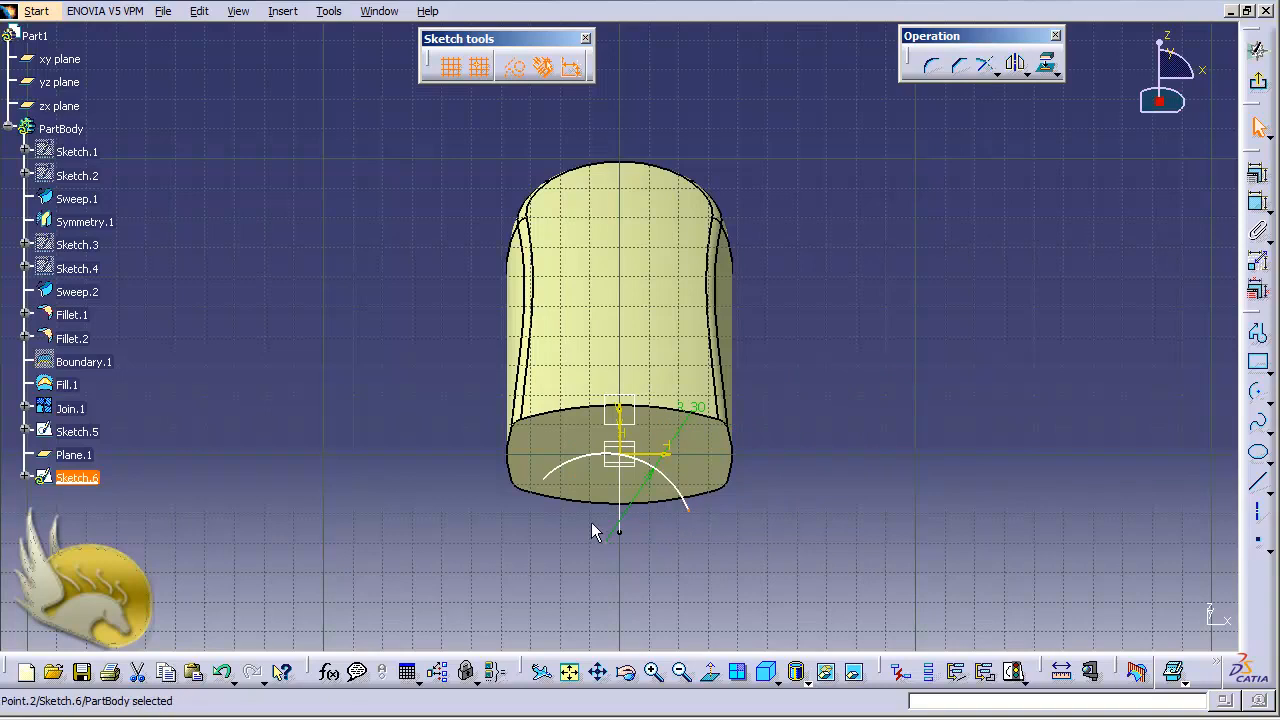
pyautogui.keyDown('ctrl'); pyautogui.click(549, 484); pyautogui.keyUp('ctrl')
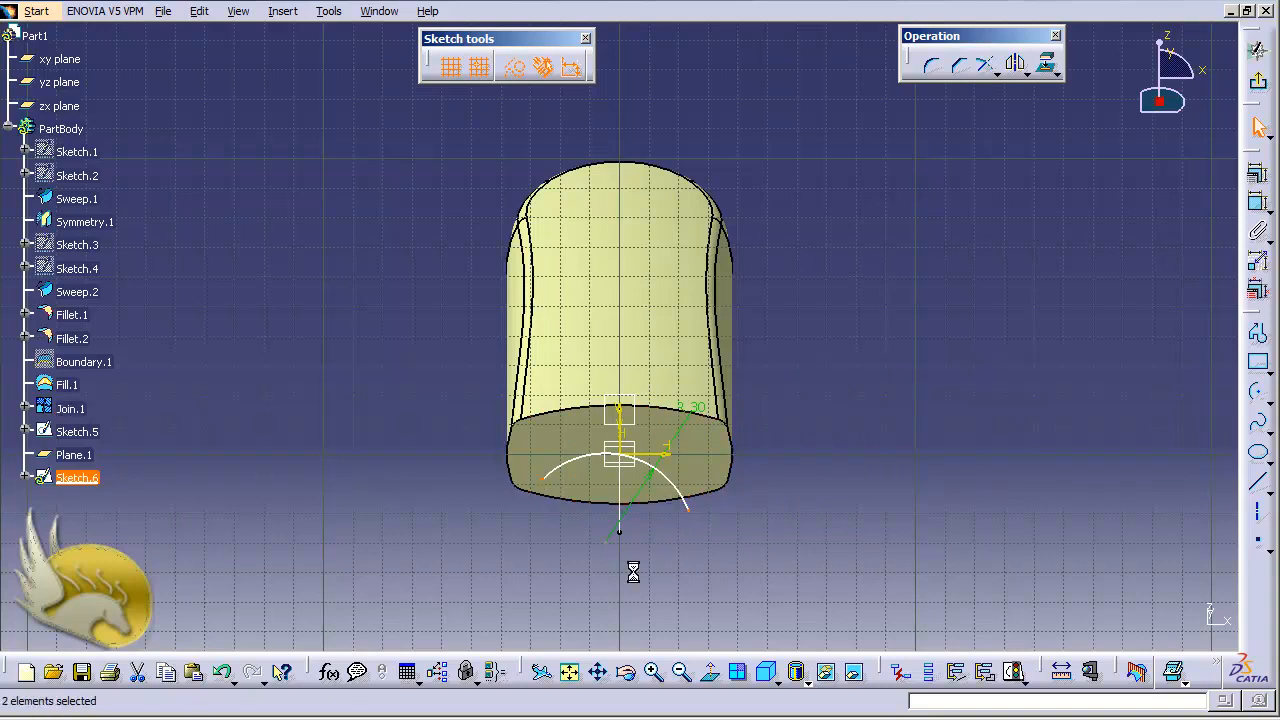
pyautogui.keyDown('ctrl'); pyautogui.click(632, 430); pyautogui.keyUp('ctrl')
pyautogui.click(1262, 175)
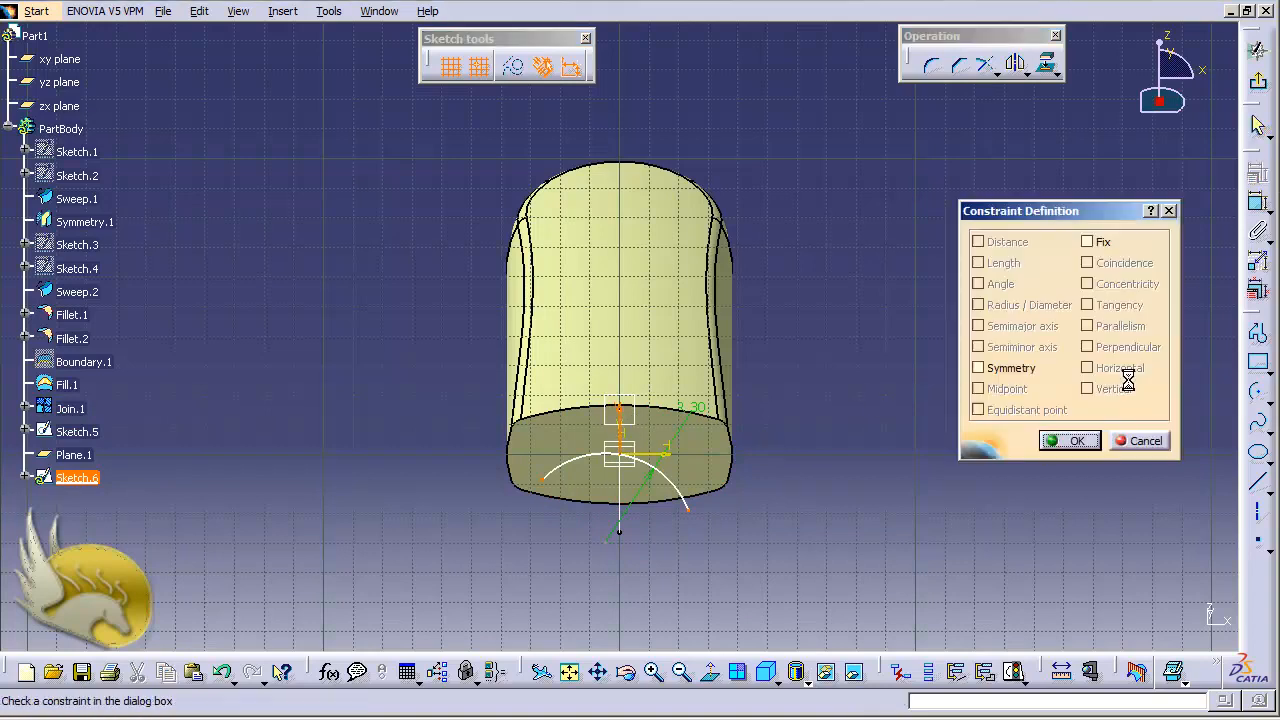
pyautogui.click(1015, 369)
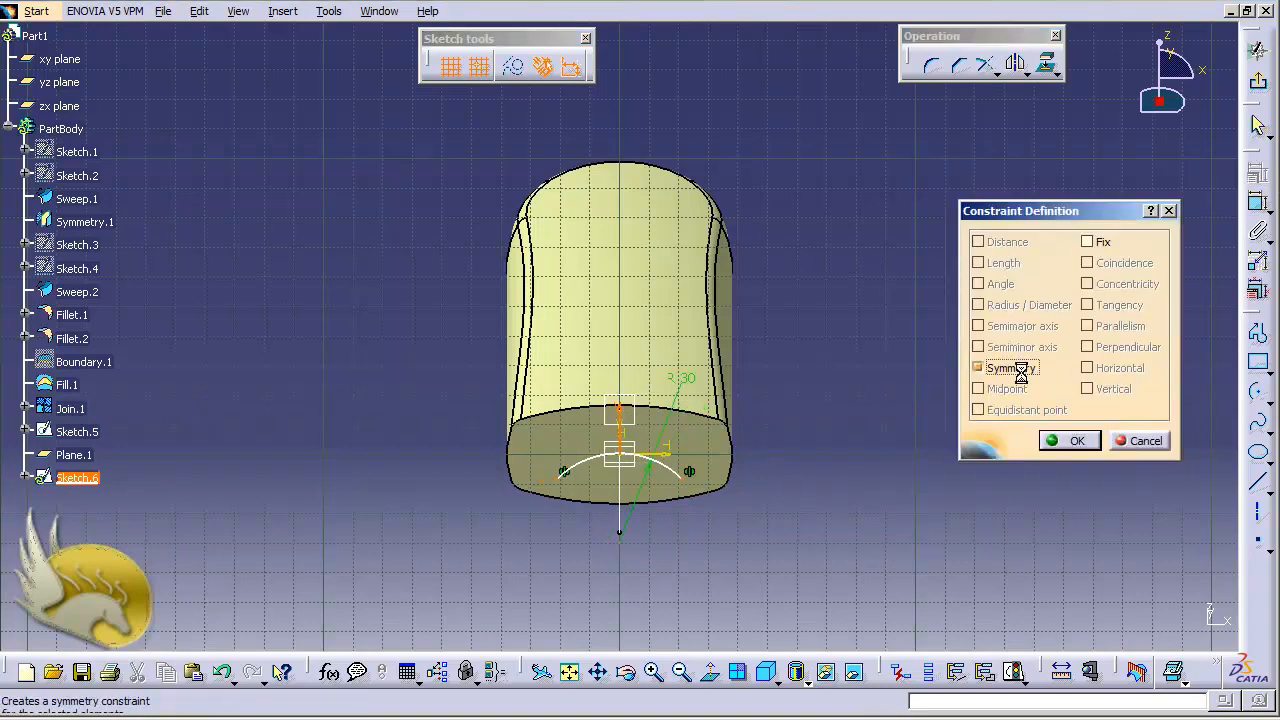
pyautogui.click(1068, 441)
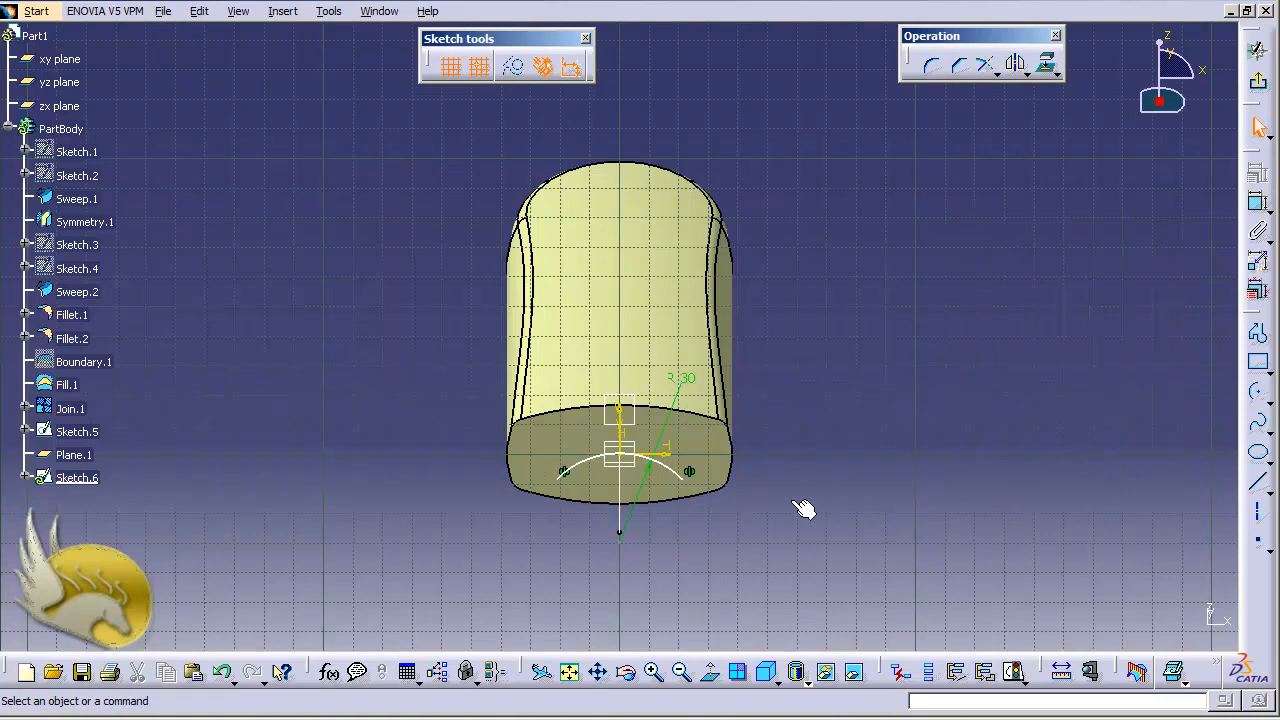
# - Make the new arc coincident with the end of the Sketch.5 arc, then exit the sketch
pyautogui.hotkey('shift', 'Left')
pyautogui.hotkey('shift', 'Left')
pyautogui.hotkey('shift', 'Left')
pyautogui.hotkey('shift', 'Left')
pyautogui.hotkey('shift', 'Left')
pyautogui.hotkey('shift', 'Left')
pyautogui.hotkey('shift', 'Left')
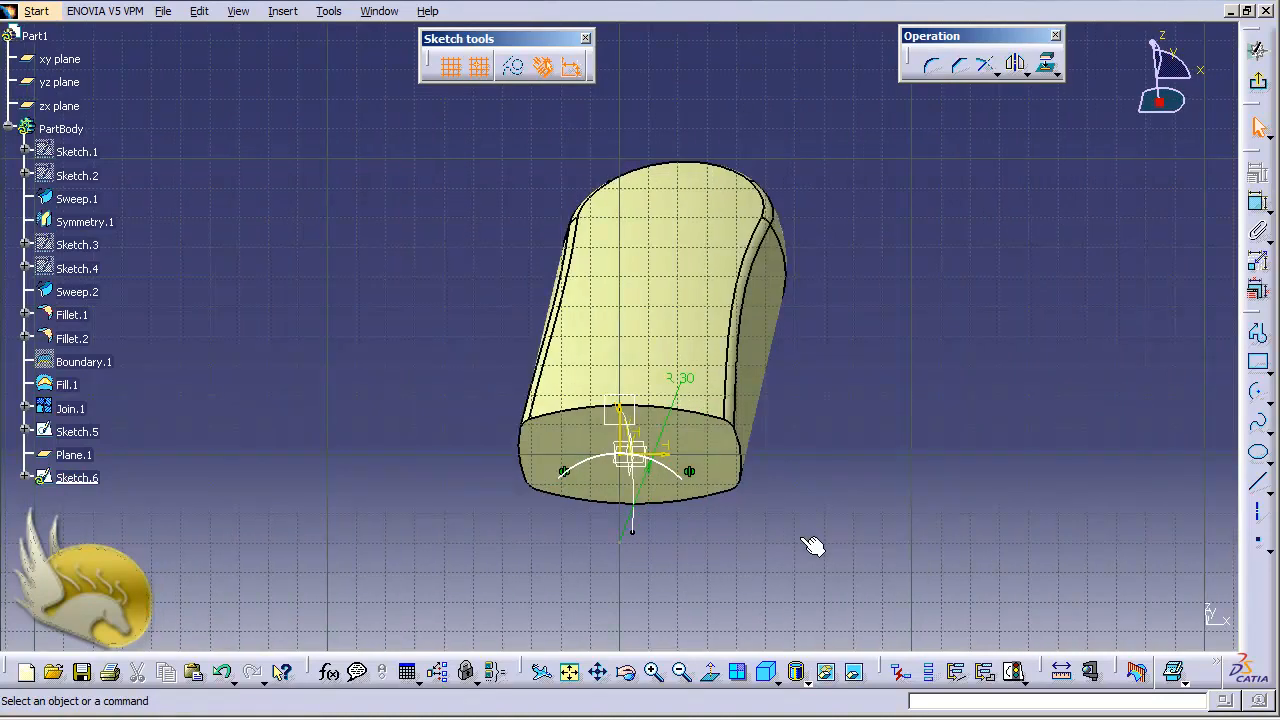
pyautogui.hotkey('shift', 'Left')
pyautogui.hotkey('shift', 'Left')
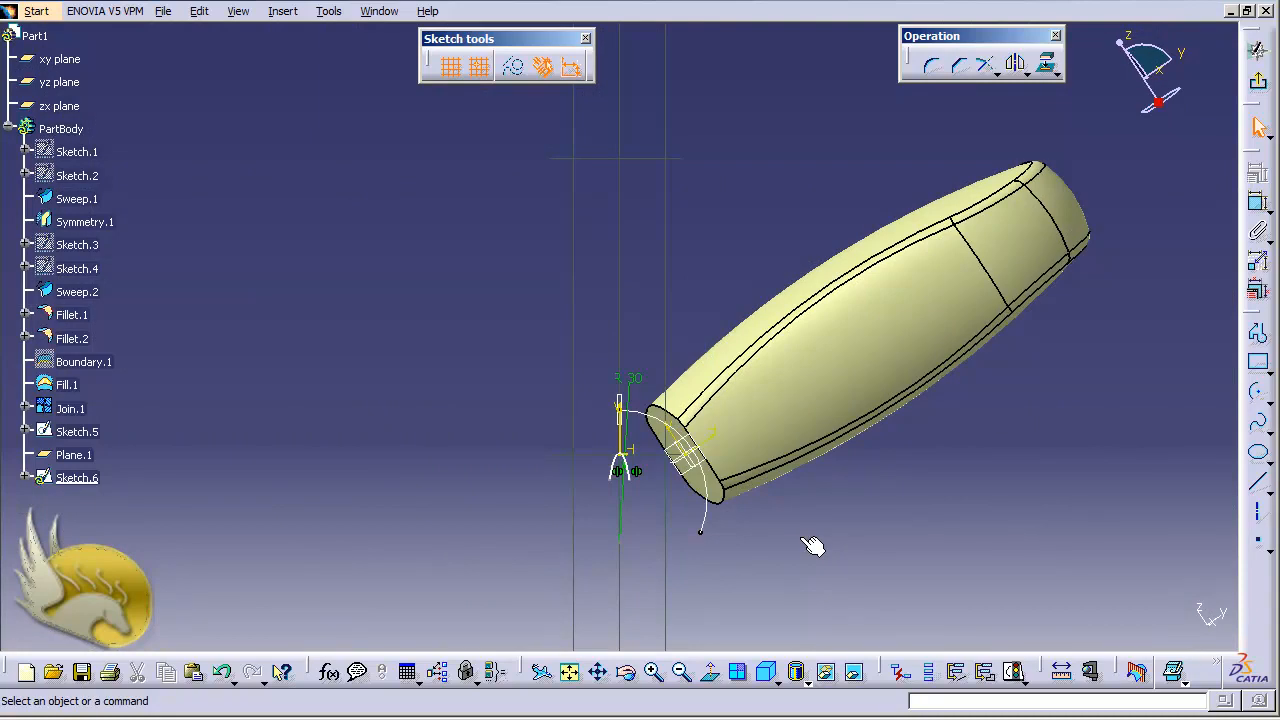
pyautogui.hotkey('shift', 'Left')
pyautogui.hotkey('shift', 'Left')
pyautogui.hotkey('shift', 'Left')
pyautogui.hotkey('shift', 'Left')
pyautogui.hotkey('shift', 'Left')
pyautogui.hotkey('shift', 'Left')
pyautogui.hotkey('shift', 'Left')
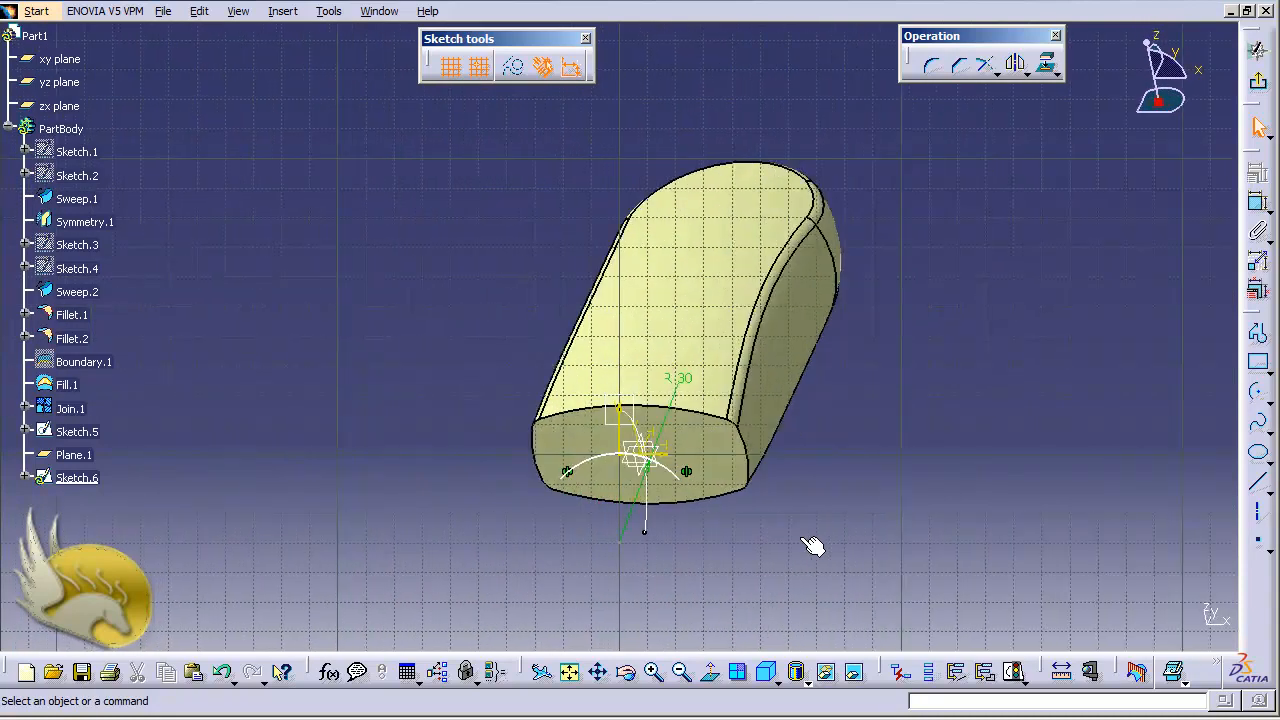
pyautogui.hotkey('shift', 'Left')
pyautogui.hotkey('shift', 'Left')
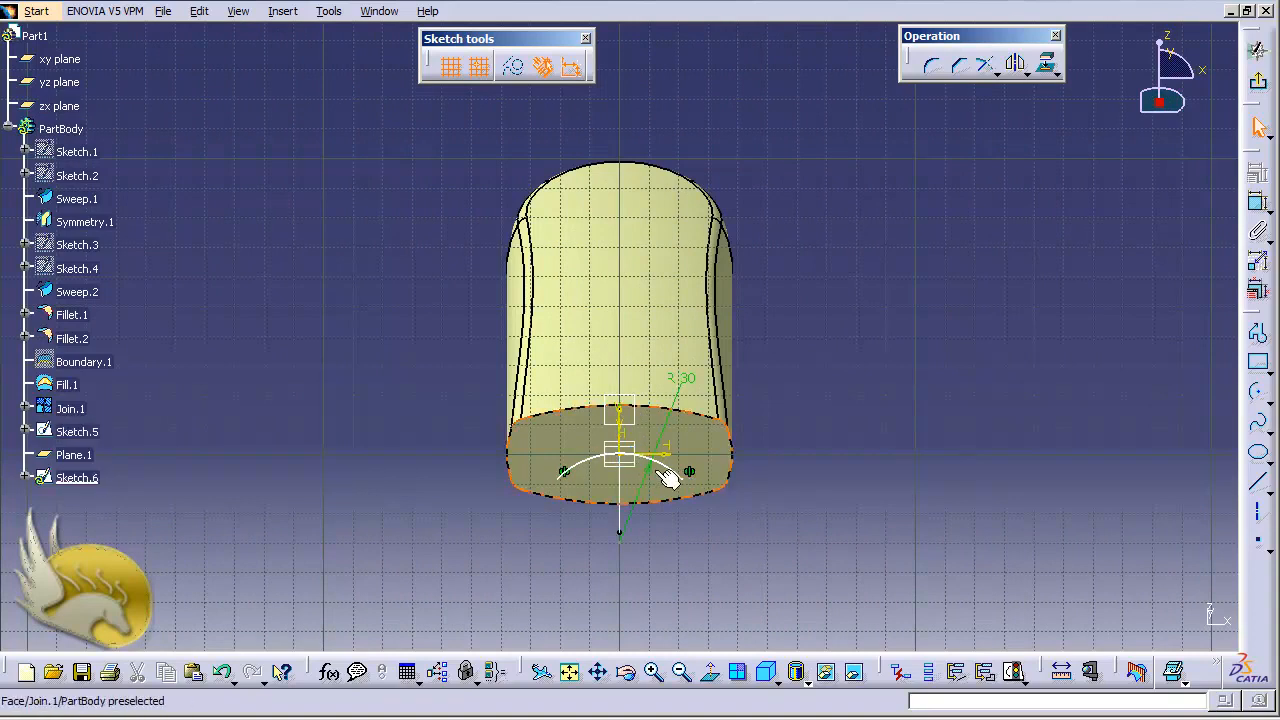
pyautogui.hotkey('shift', 'Left')
pyautogui.hotkey('shift', 'Left')
pyautogui.hotkey('shift', 'Left')
pyautogui.hotkey('shift', 'Left')
pyautogui.hotkey('shift', 'Left')
pyautogui.hotkey('shift', 'Left')
pyautogui.hotkey('shift', 'Left')
pyautogui.hotkey('shift', 'Left')
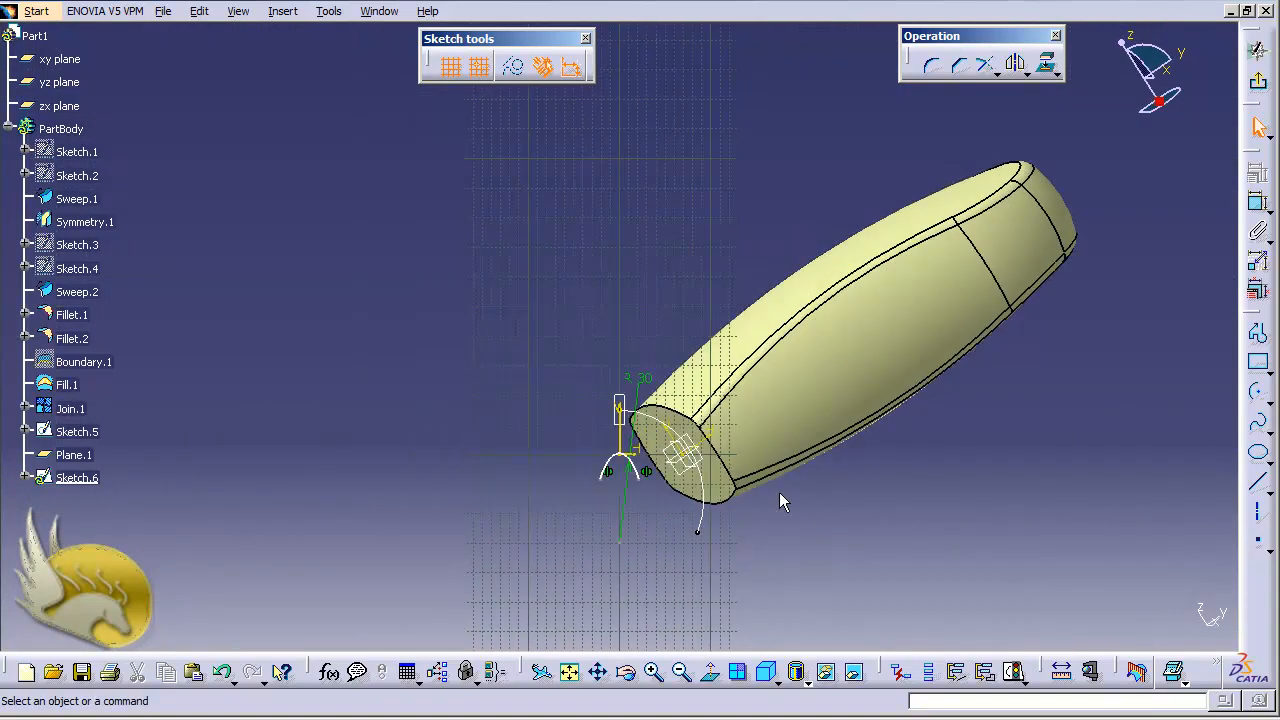
pyautogui.click(624, 463)
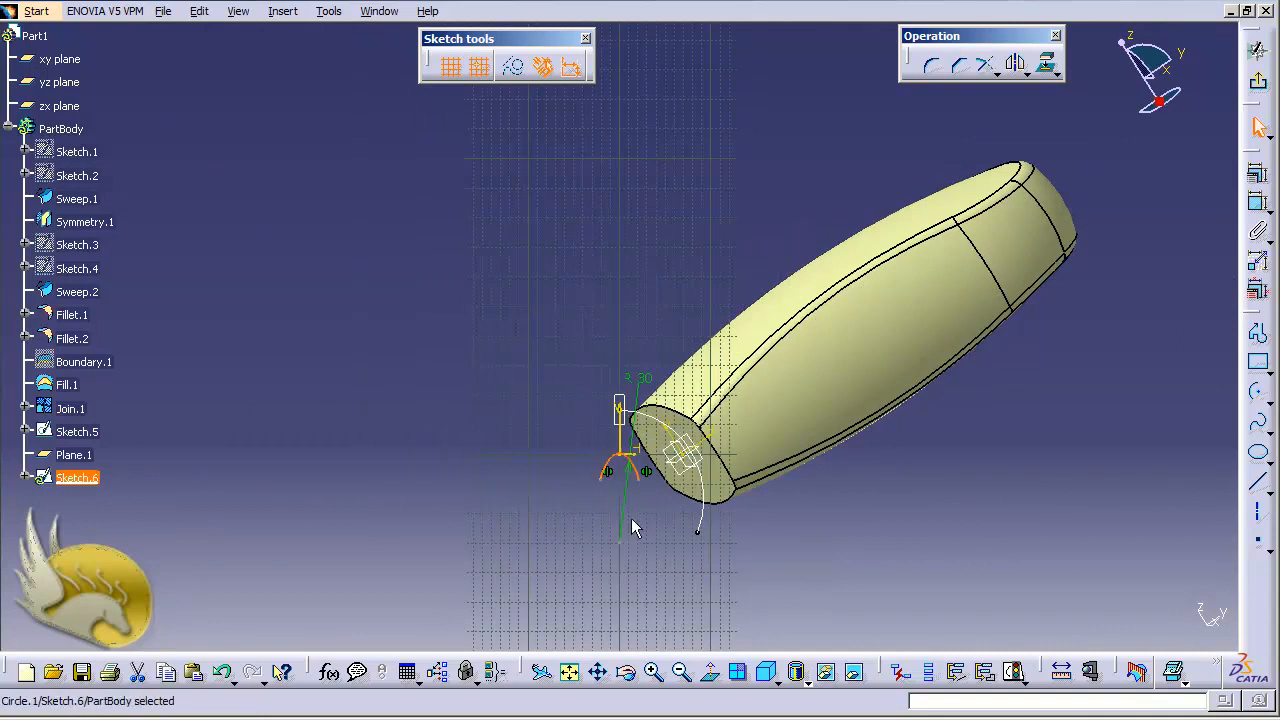
pyautogui.keyDown('ctrl'); pyautogui.click(622, 410); pyautogui.keyUp('ctrl')
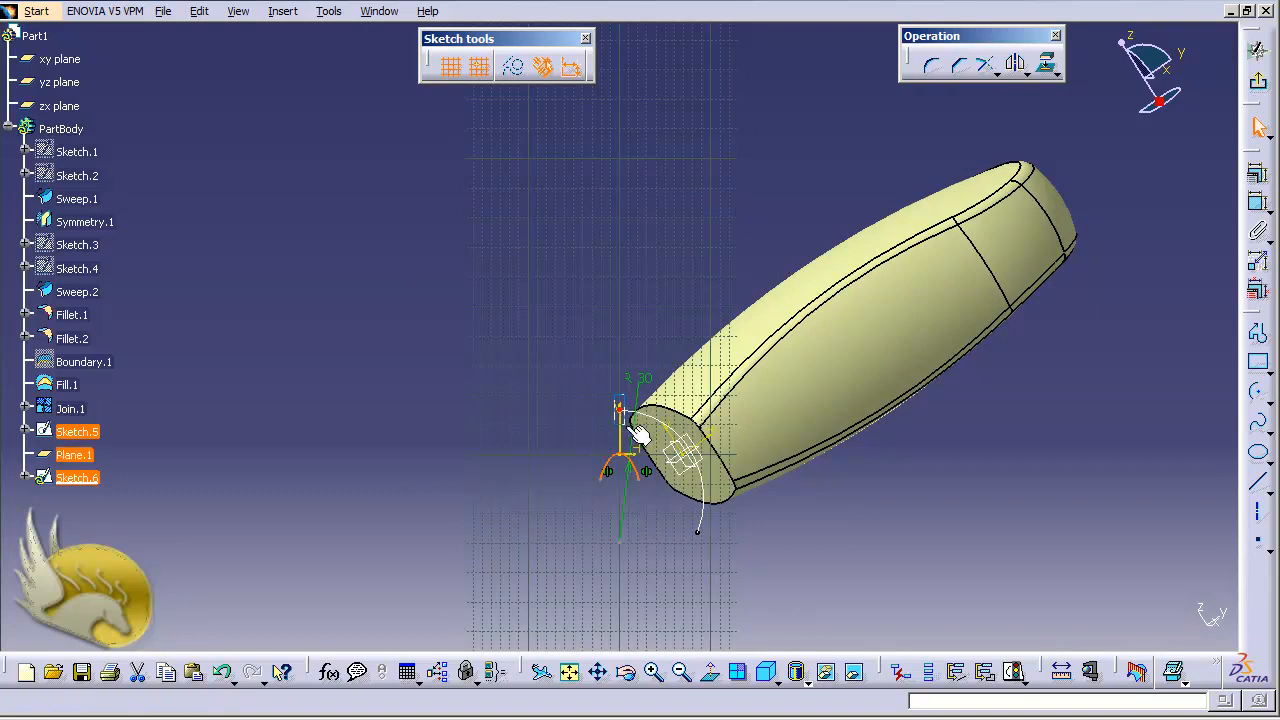
pyautogui.click(1257, 173)
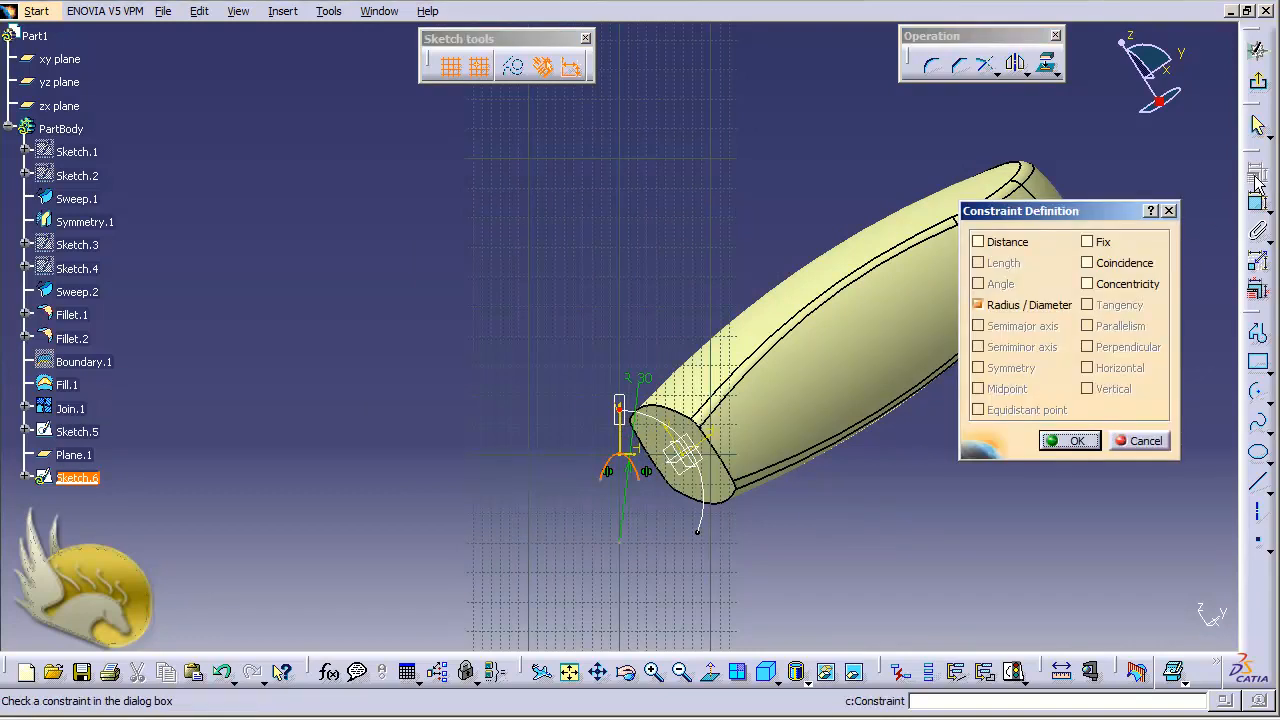
pyautogui.click(1118, 263)
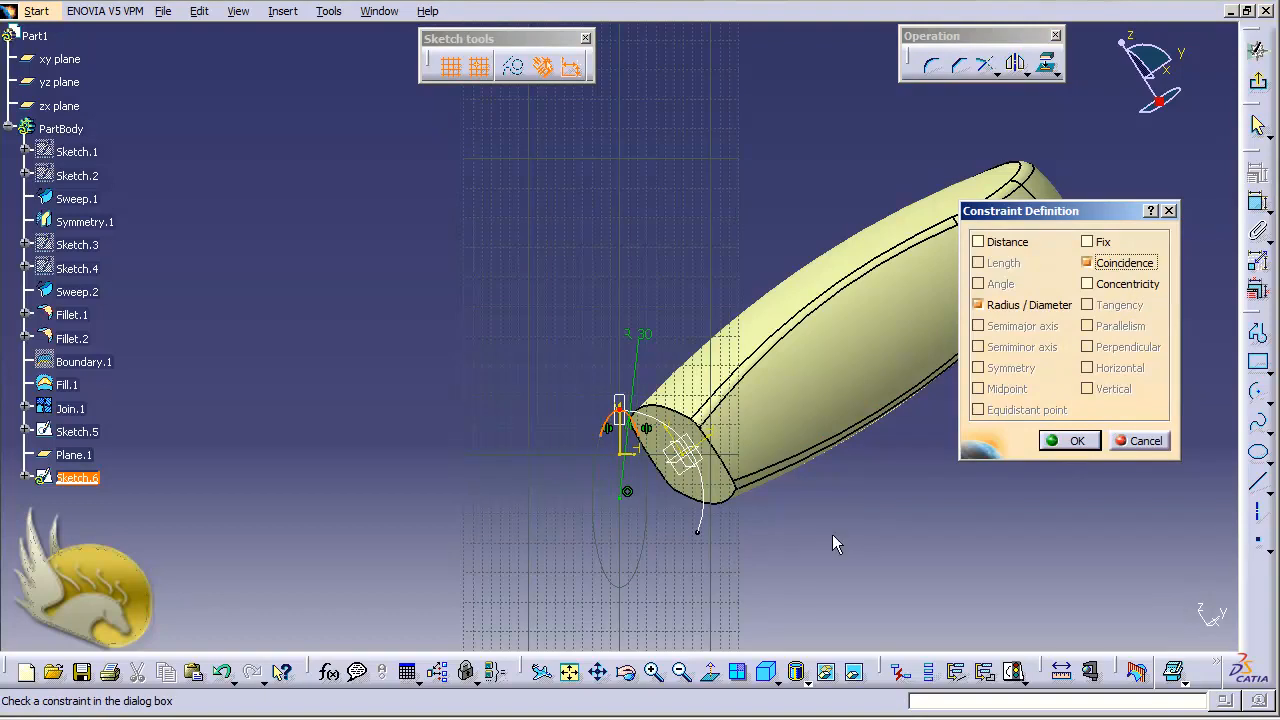
pyautogui.click(1068, 441)
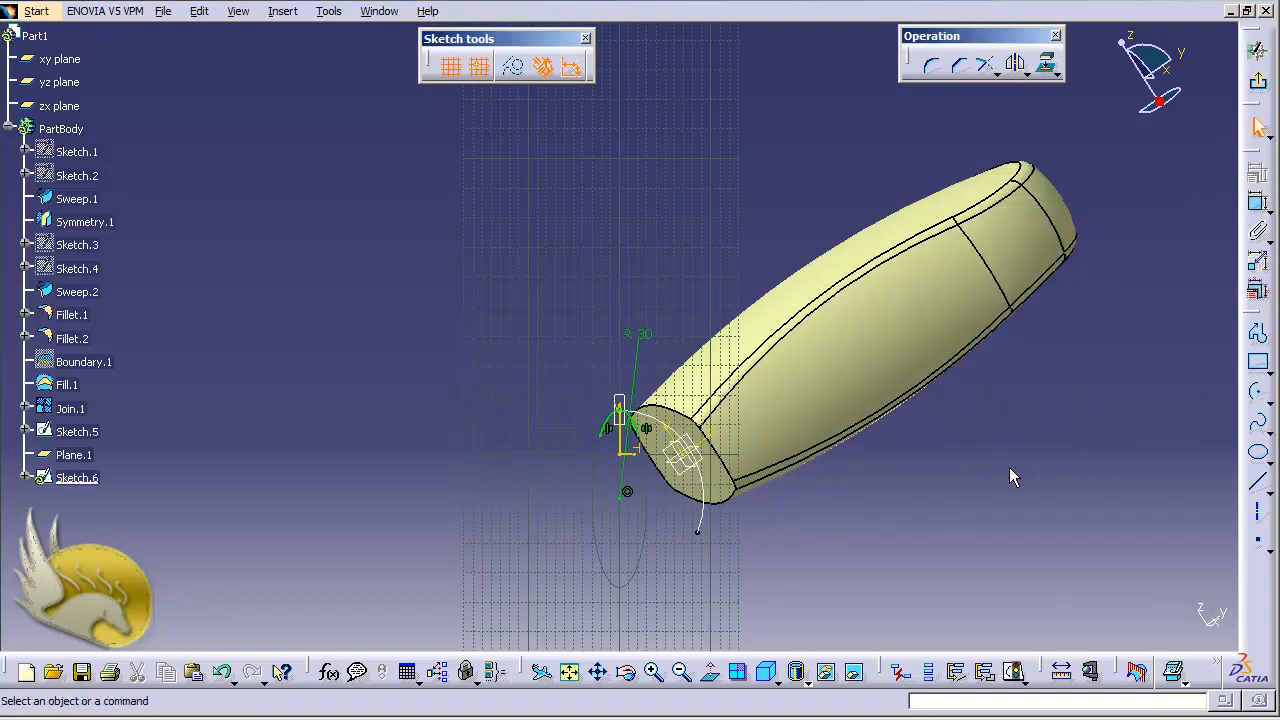
pyautogui.click(1257, 80)
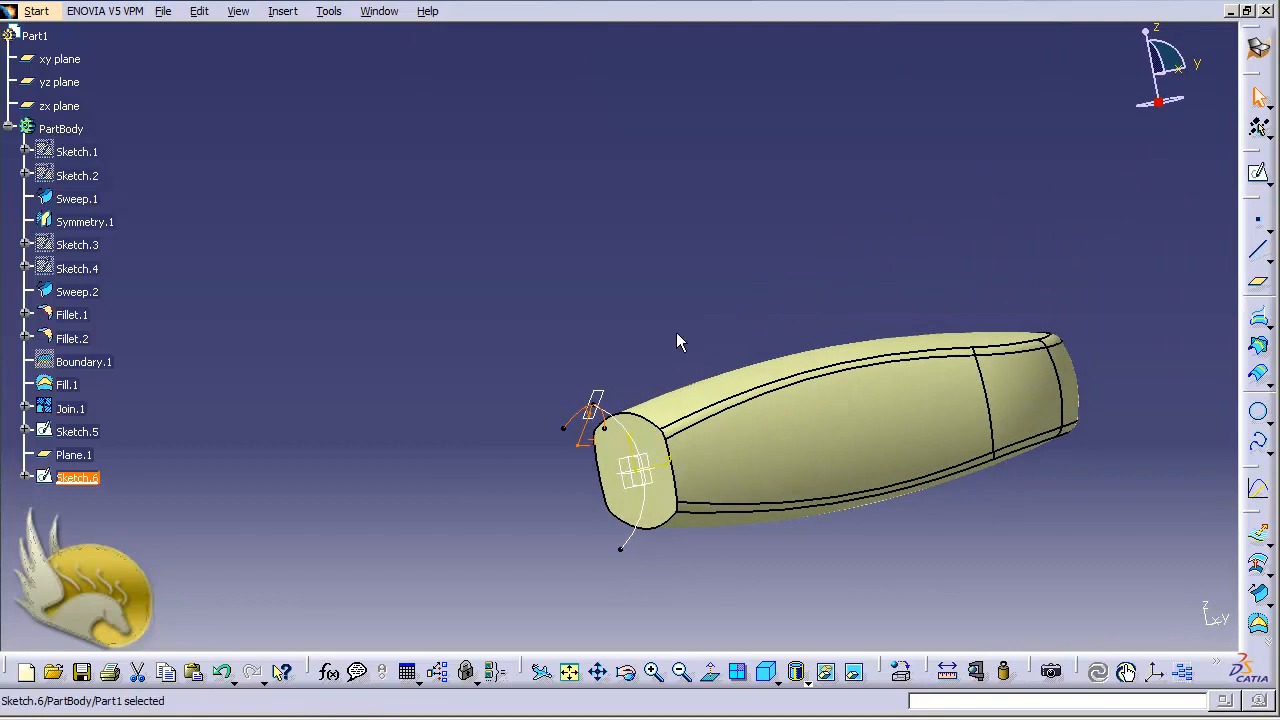
pyautogui.click(652, 334)
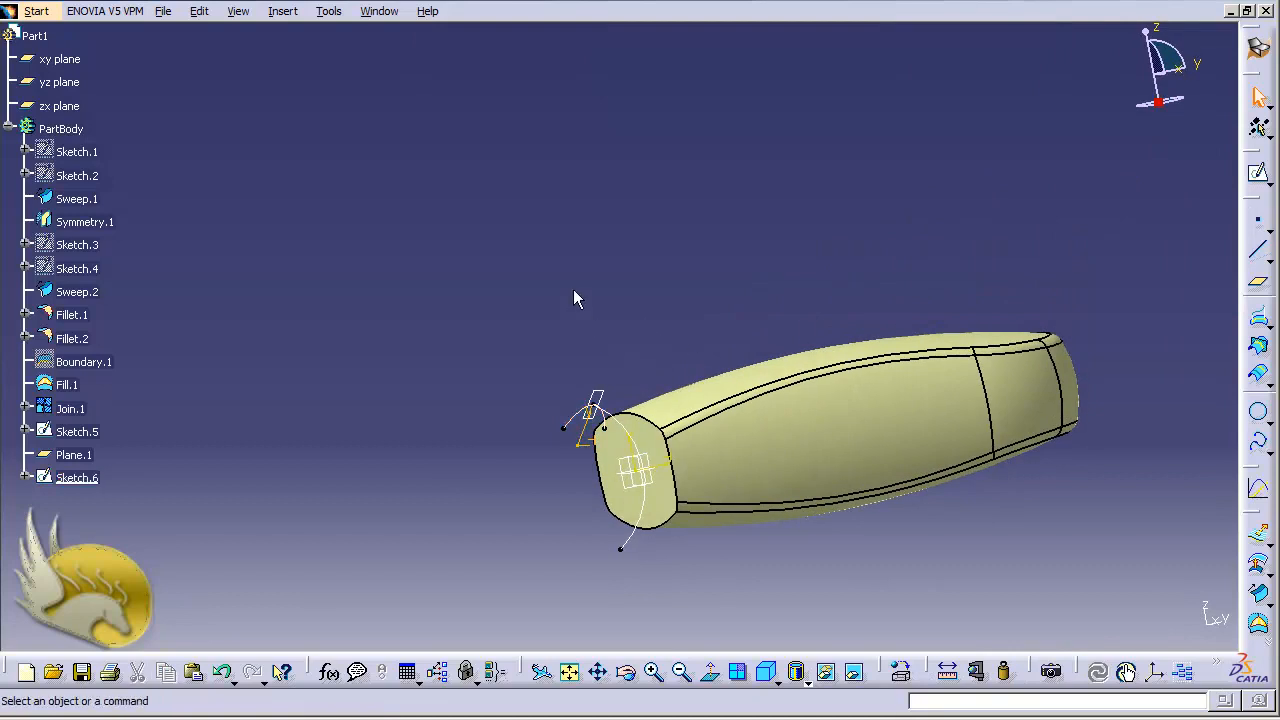
# - Create a swept surface with Sketch.6 as the profile and Sketch.5 as the guide curve
pyautogui.click(284, 14)
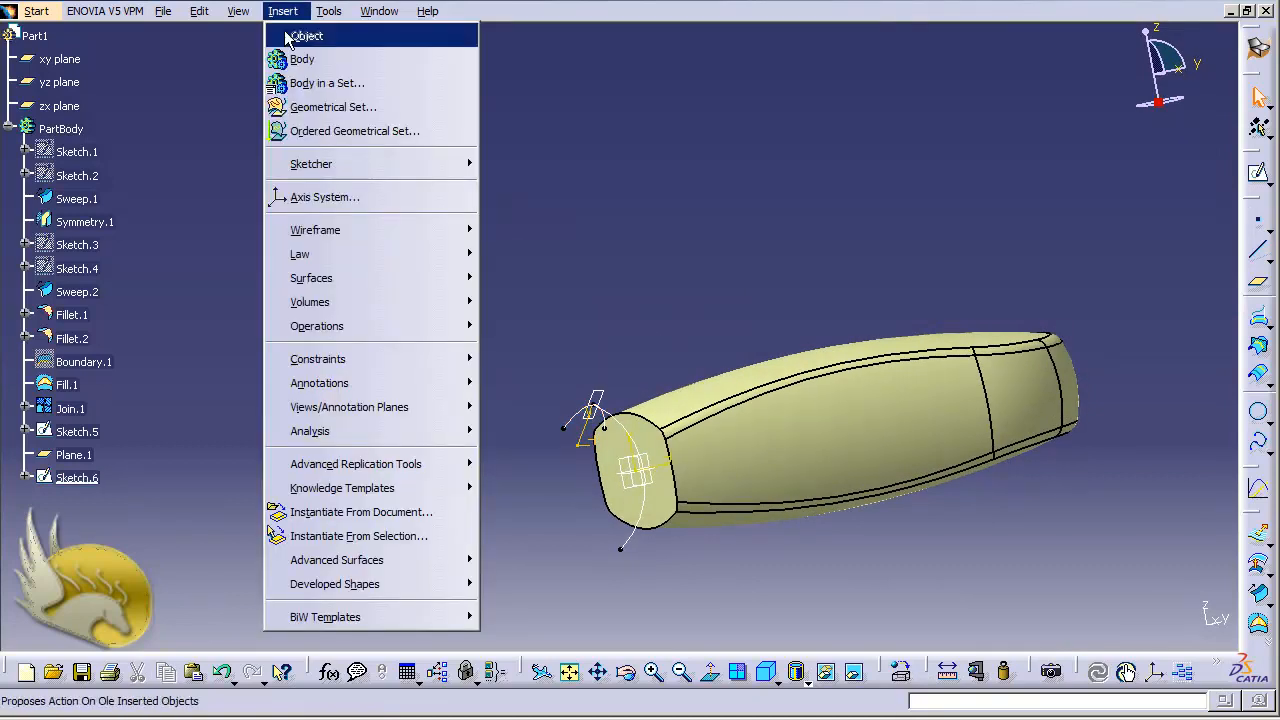
pyautogui.moveTo(420, 281)
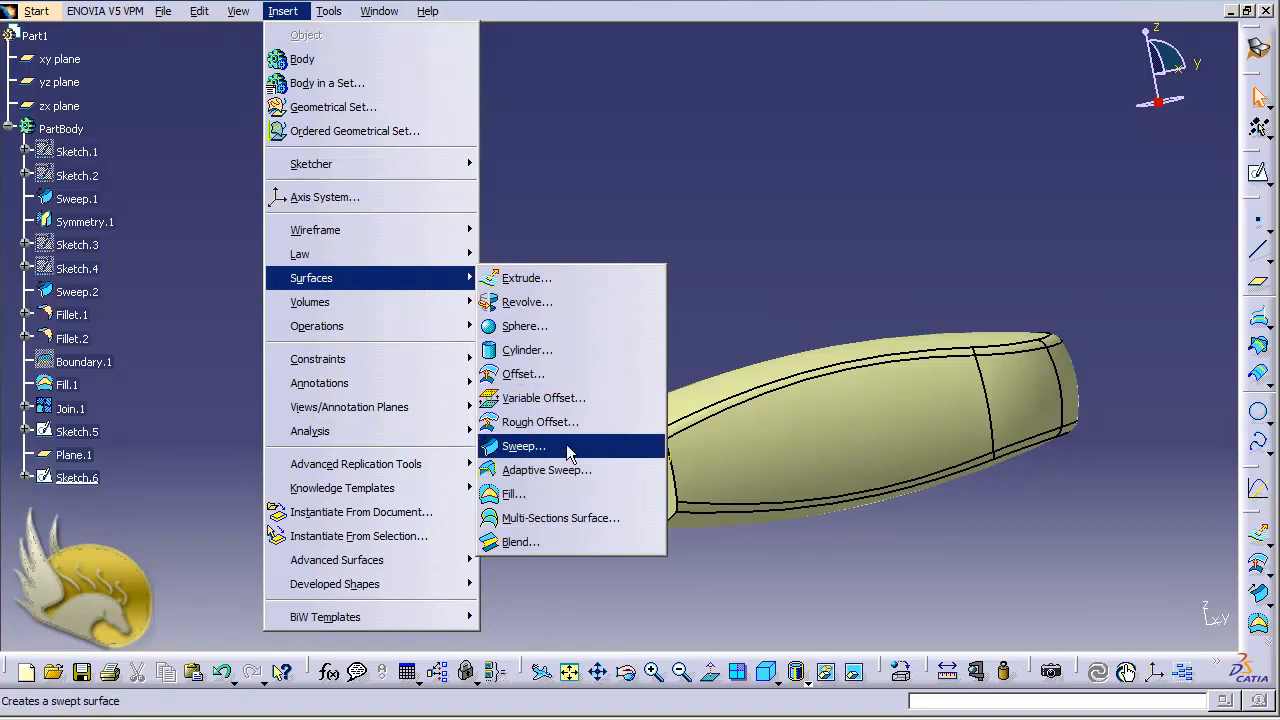
pyautogui.click(528, 446)
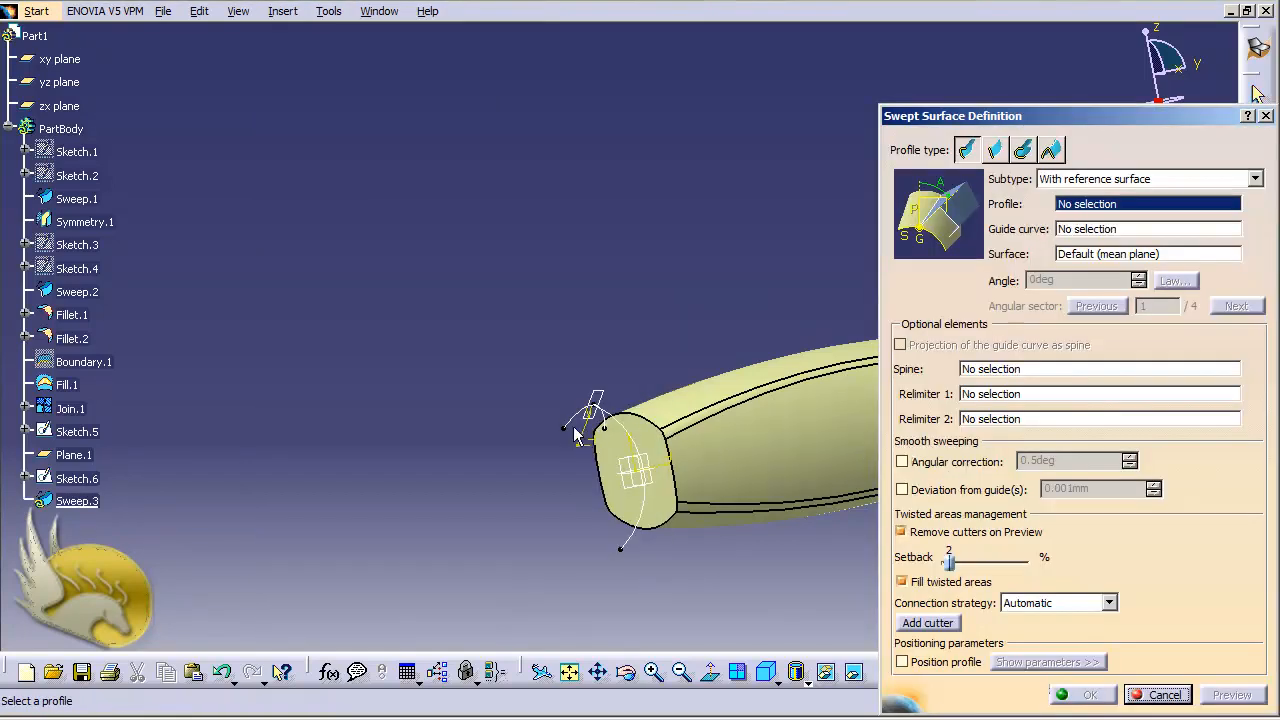
pyautogui.click(590, 423)
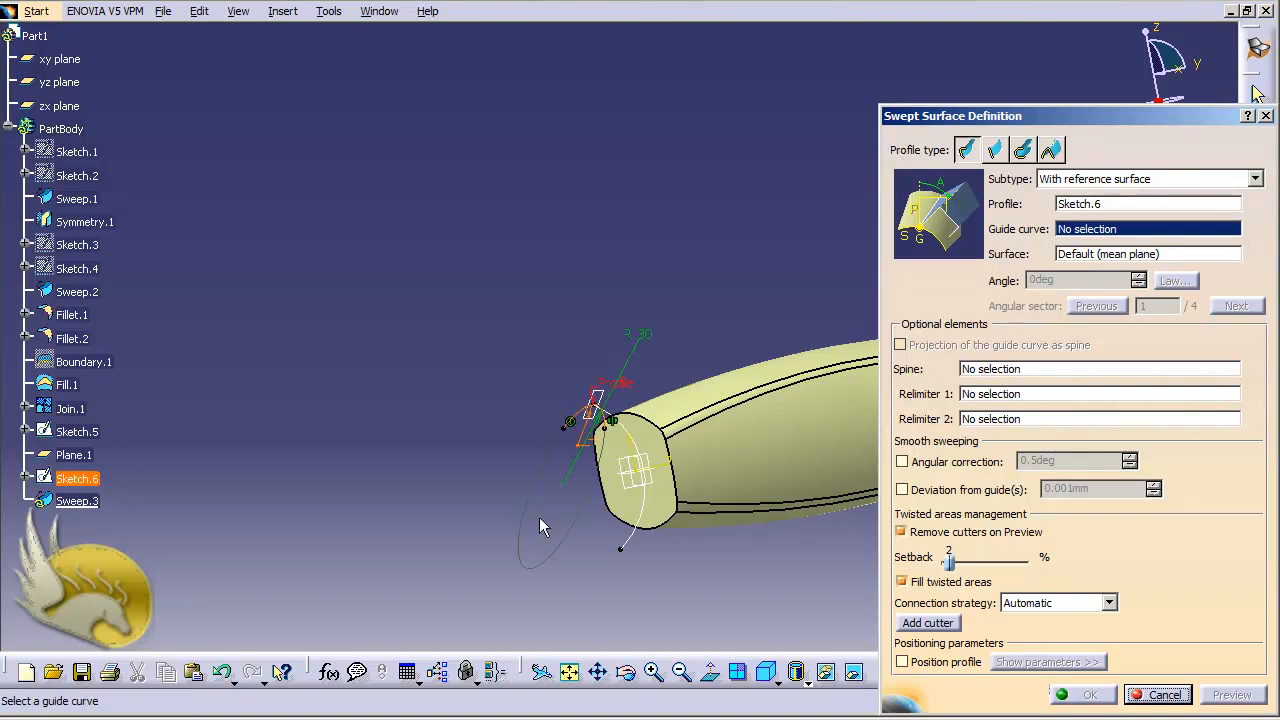
pyautogui.click(638, 546)
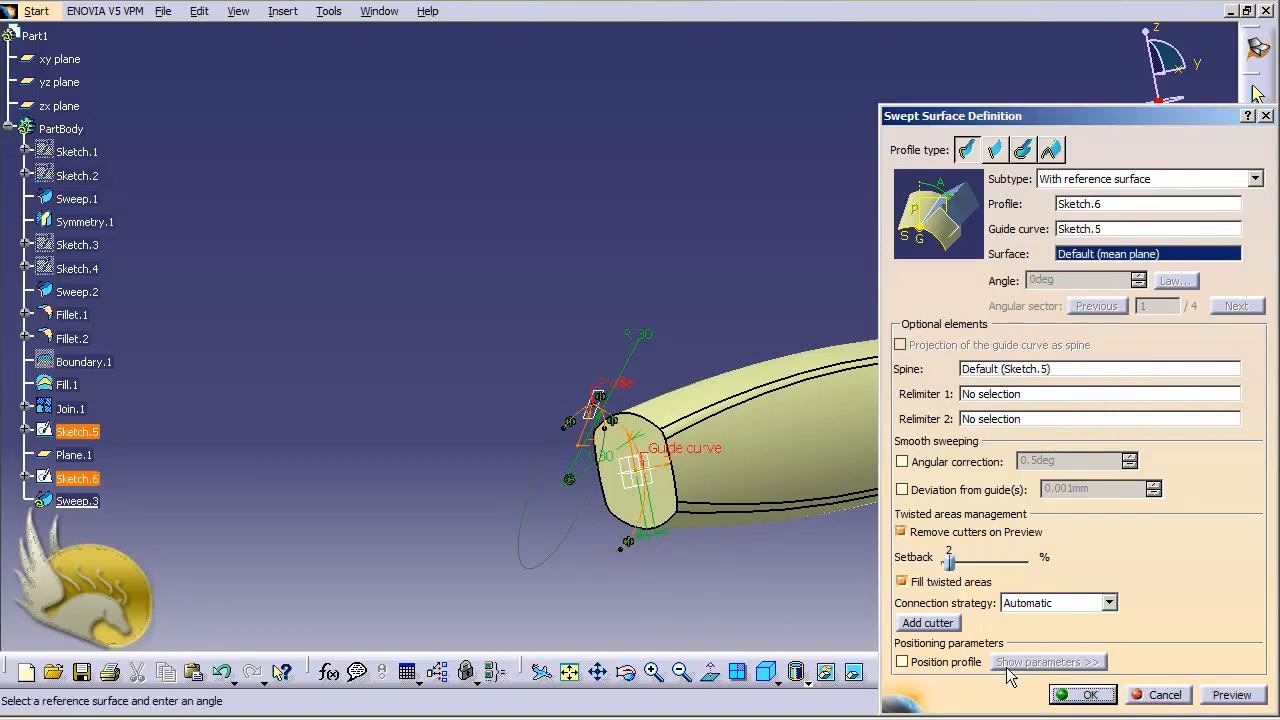
pyautogui.click(1083, 694)
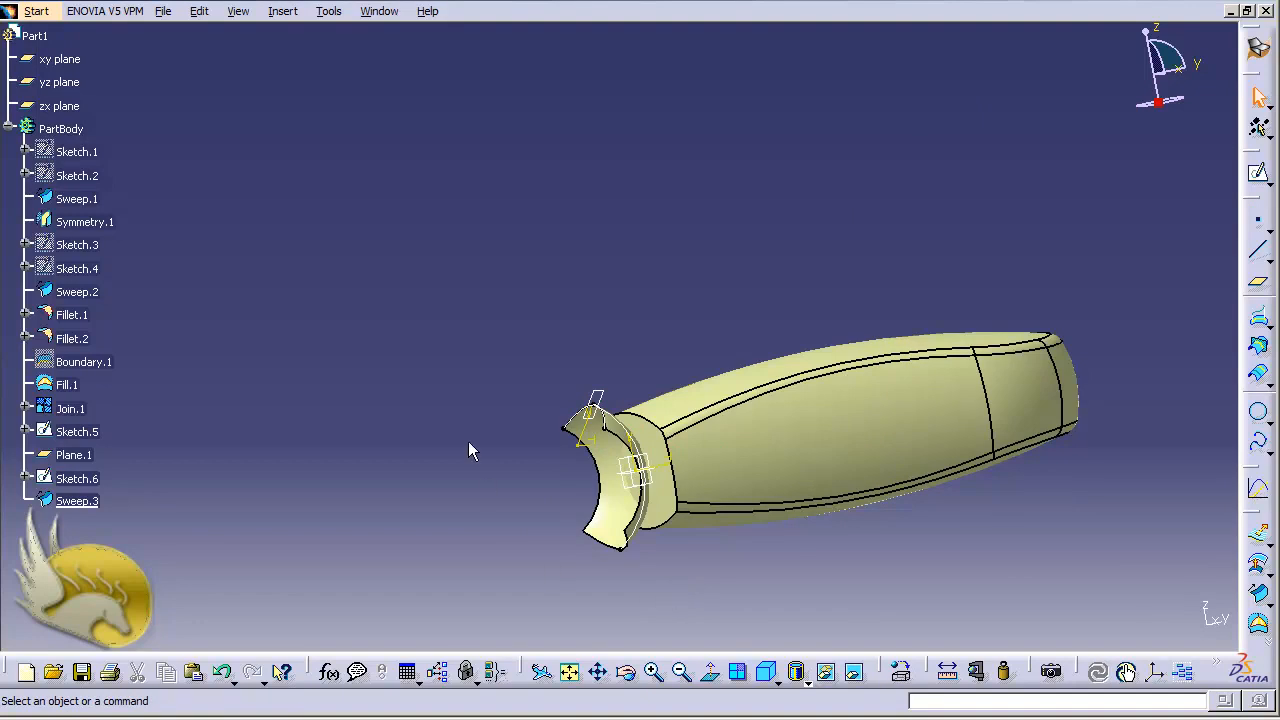
# - Hide Sketch.6, Plane.1 and Sketch.5
pyautogui.moveTo(468, 443); pyautogui.dragTo(468, 453, button='middle')
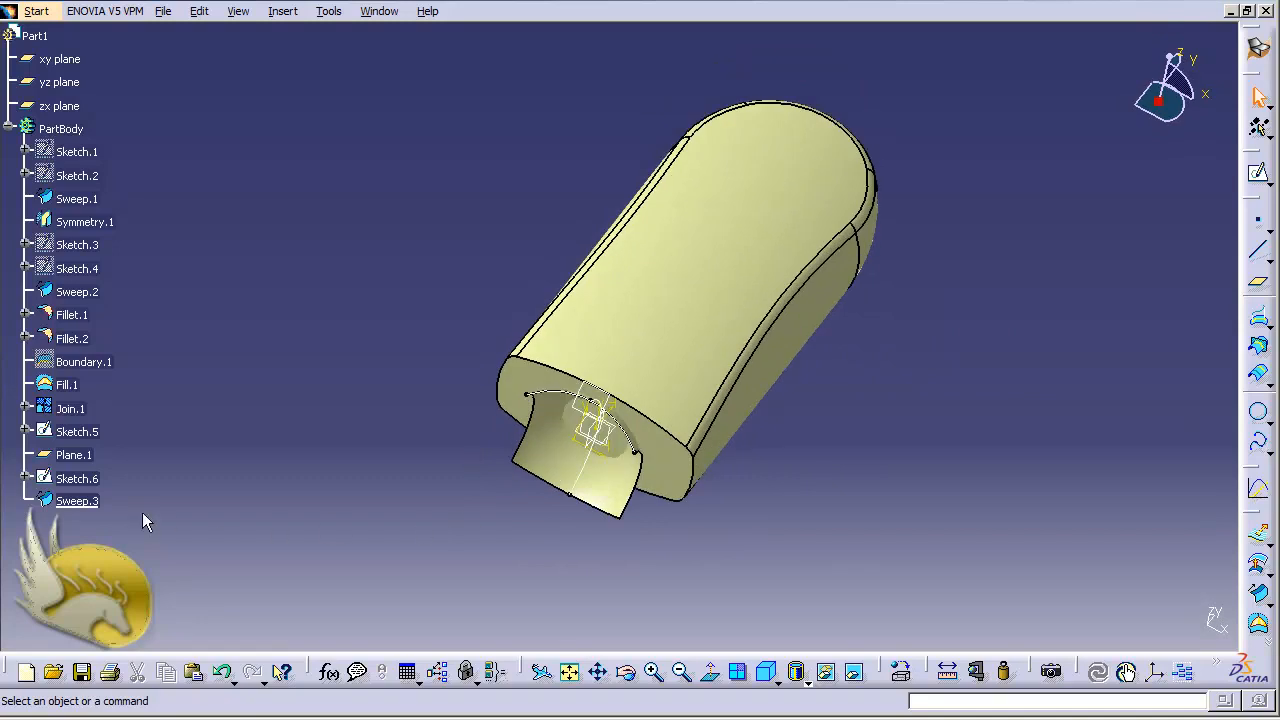
pyautogui.rightClick(90, 478)
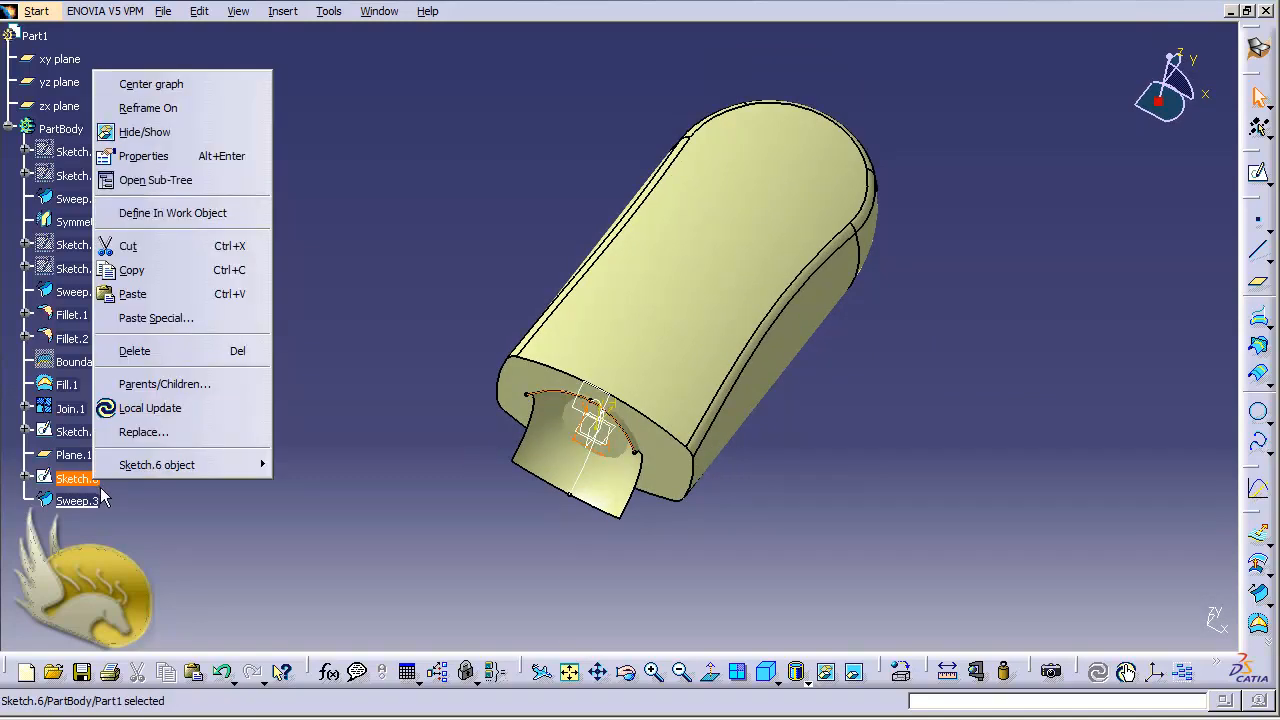
pyautogui.click(160, 136)
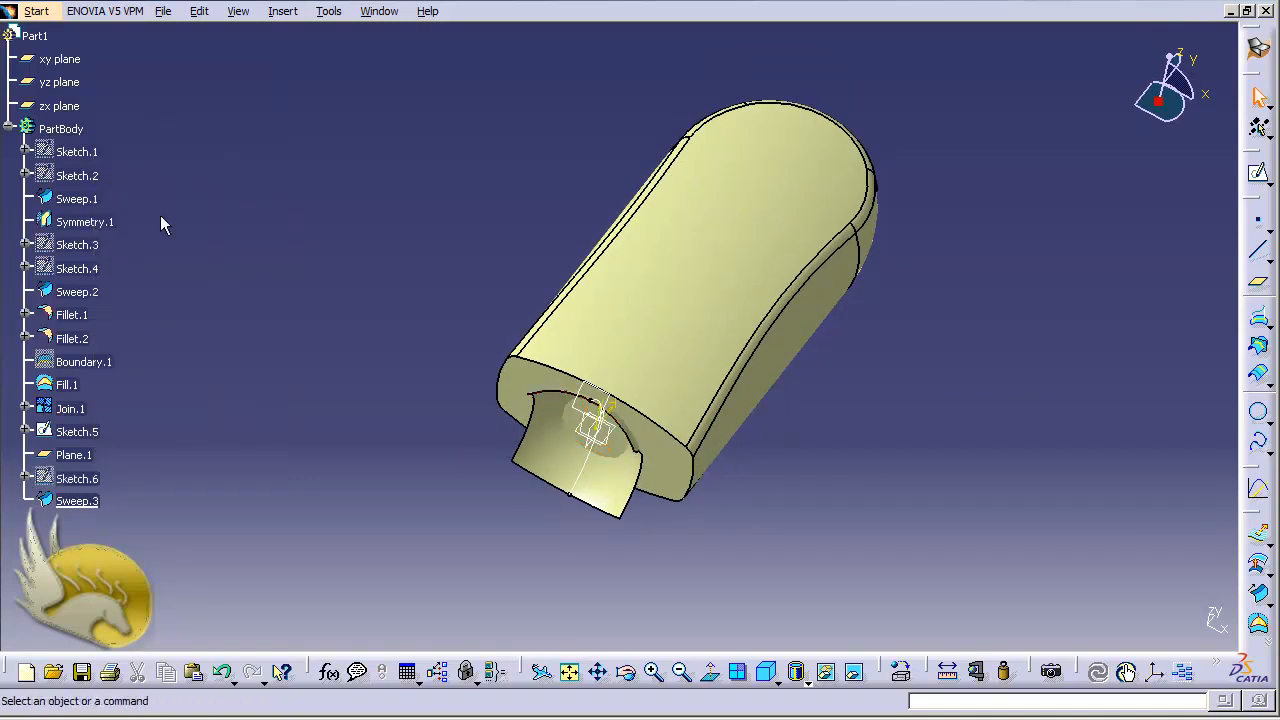
pyautogui.rightClick(88, 456)
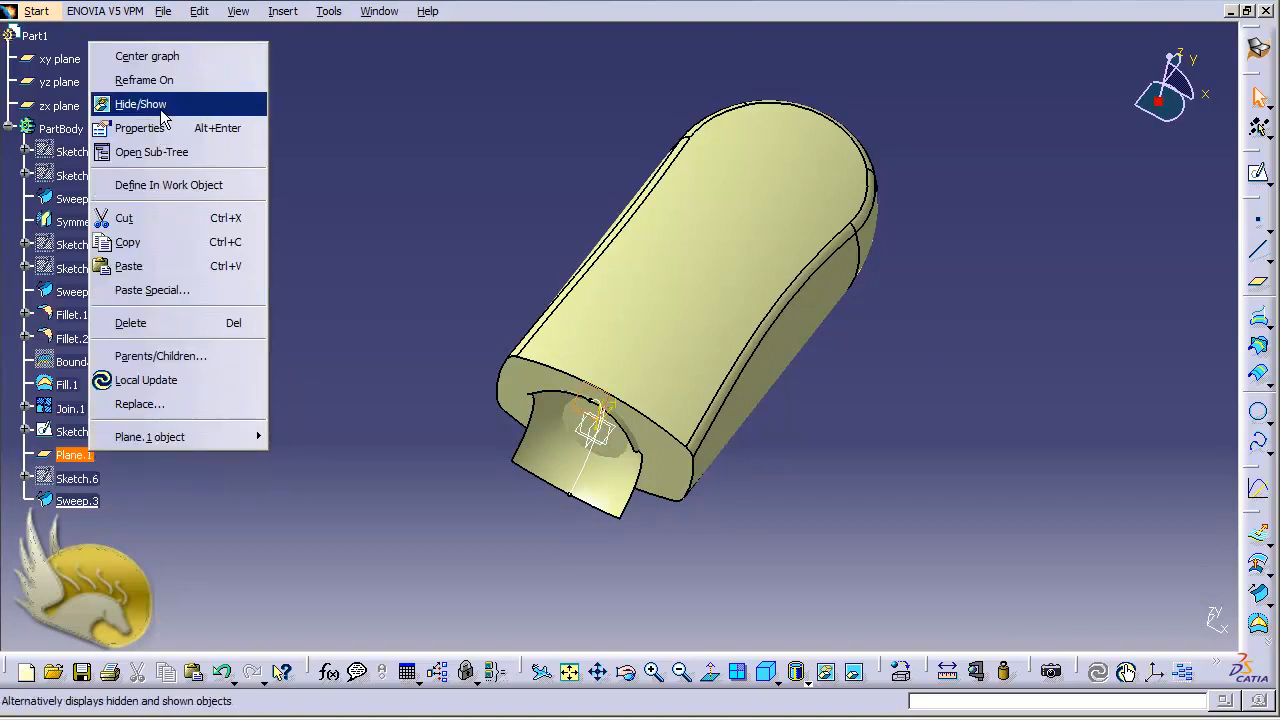
pyautogui.click(160, 106)
pyautogui.rightClick(90, 434)
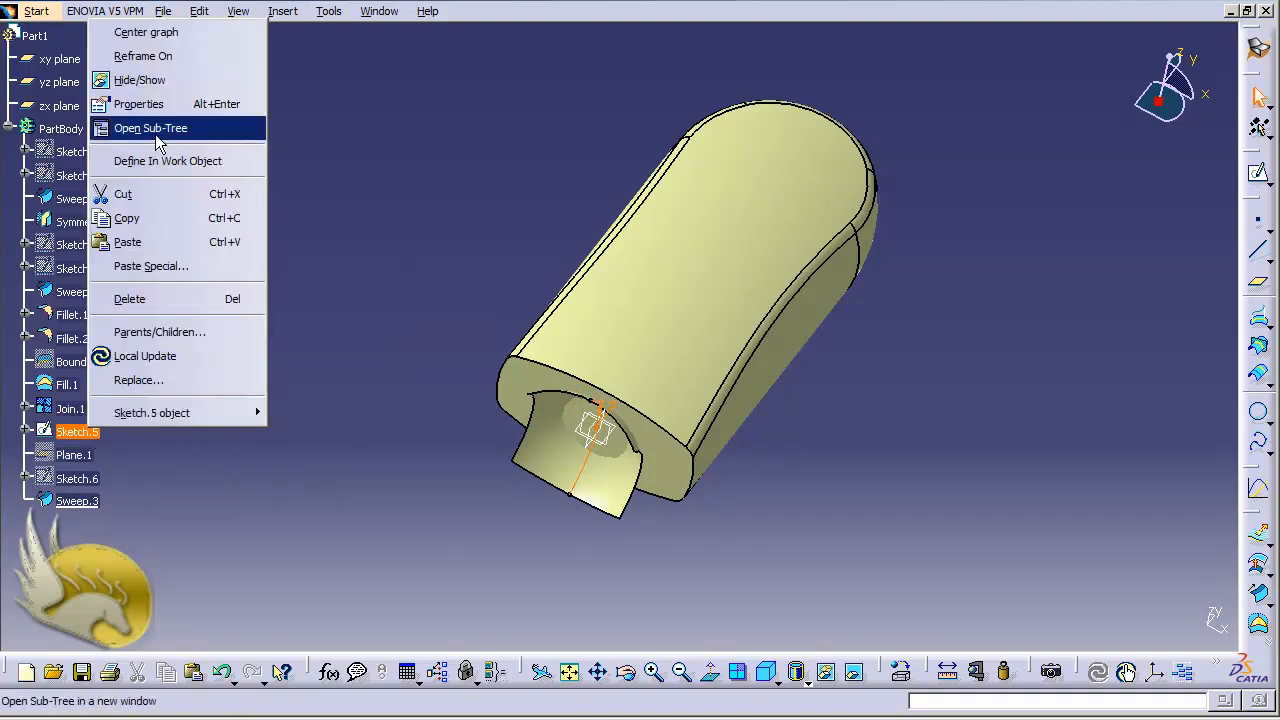
pyautogui.click(140, 80)
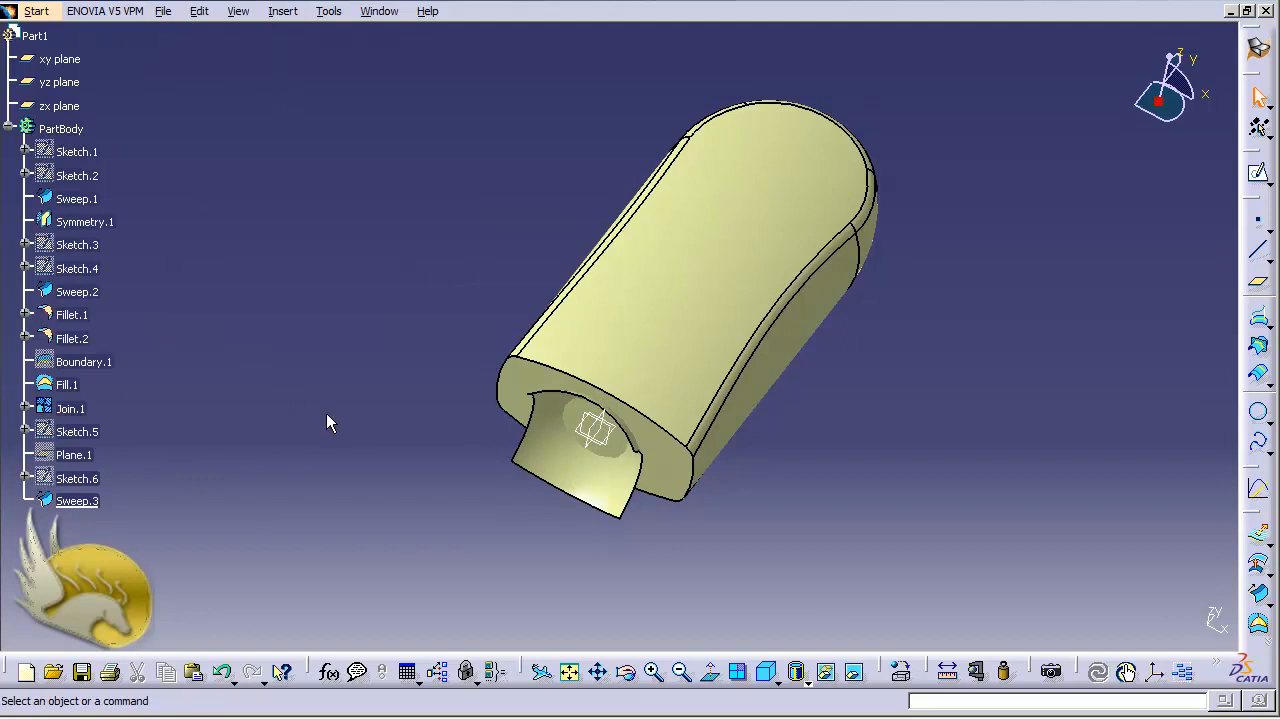
# - Start a Trim operation and select Sweep.3 and Join.1 as the elements to trim against each other
pyautogui.click(282, 11)
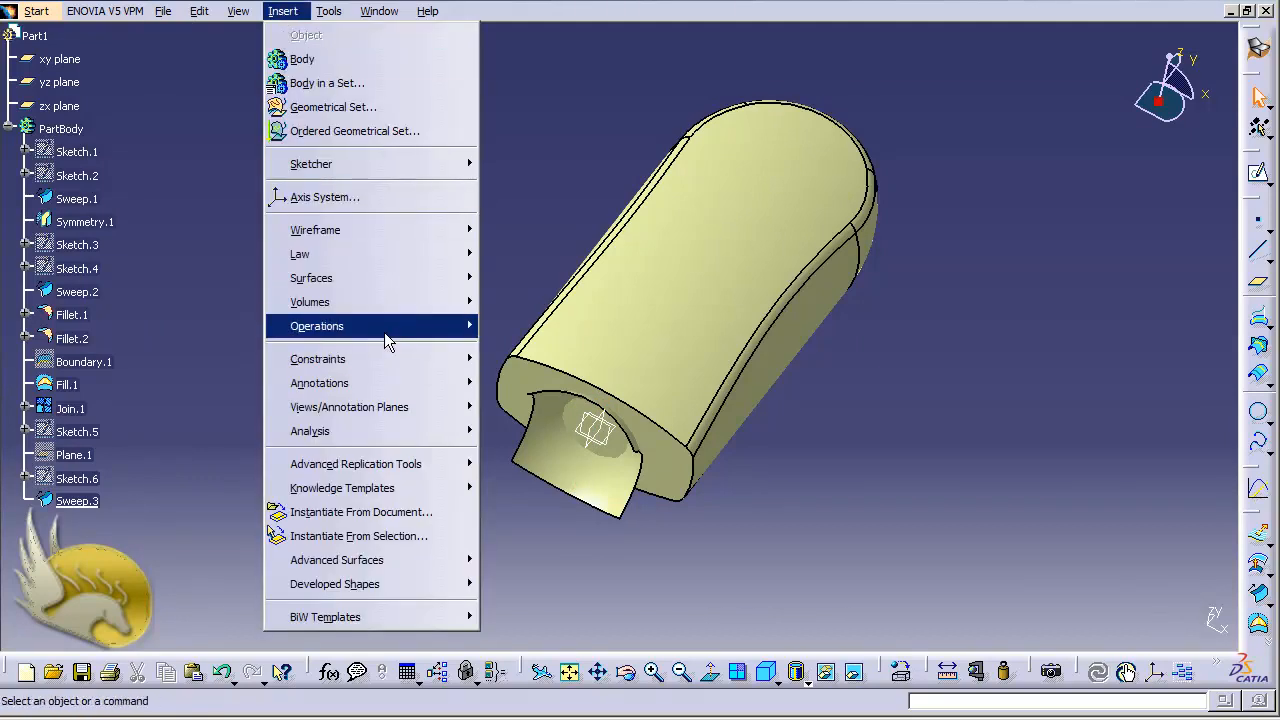
pyautogui.moveTo(388, 341)
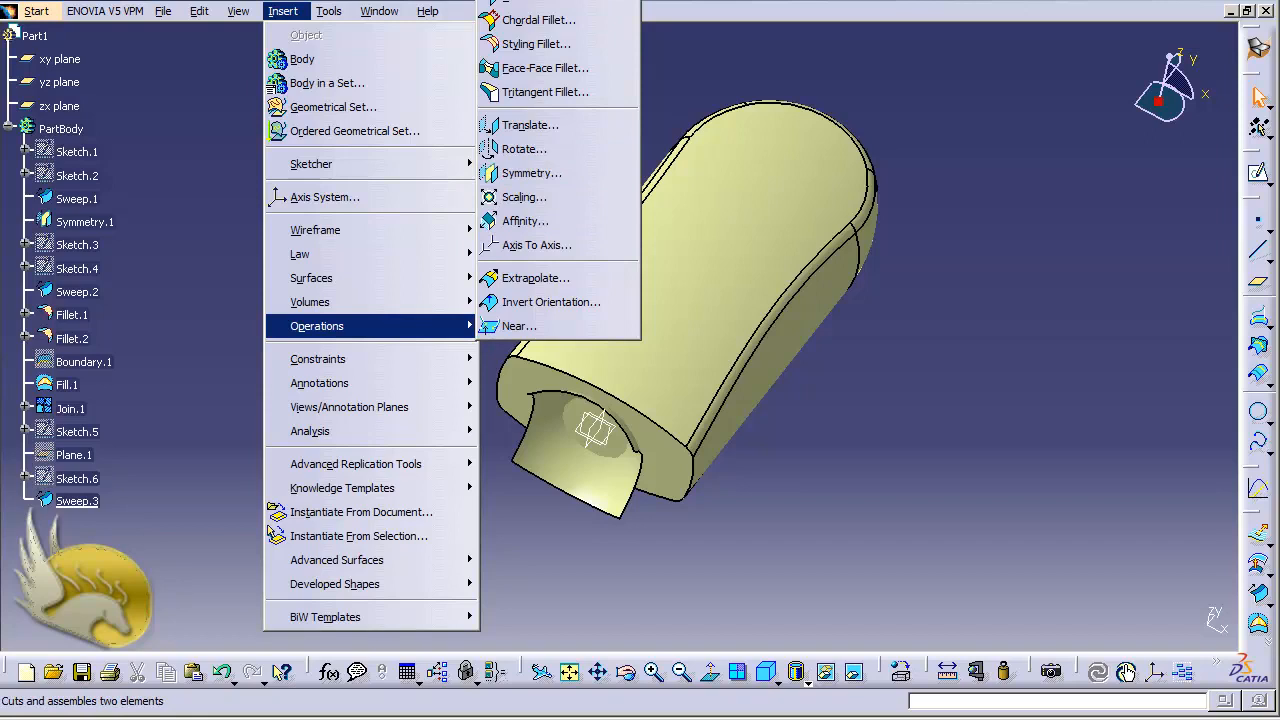
pyautogui.click(530, 3)
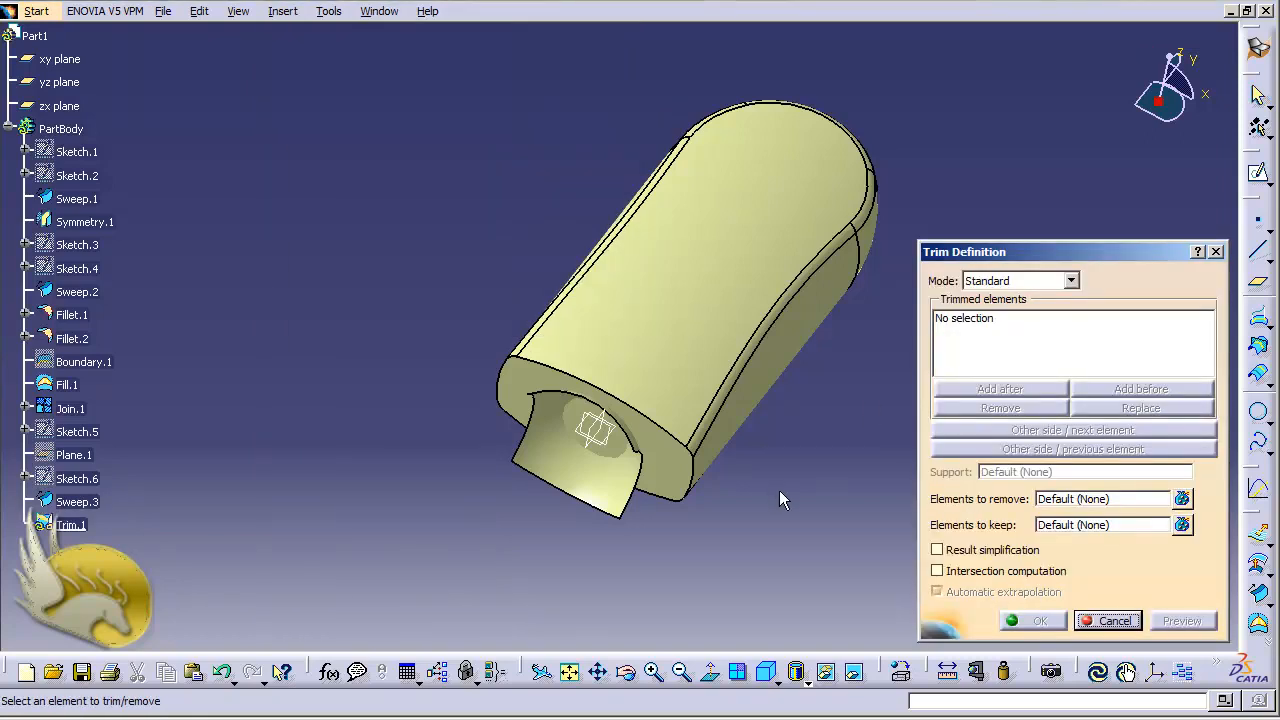
pyautogui.click(608, 497)
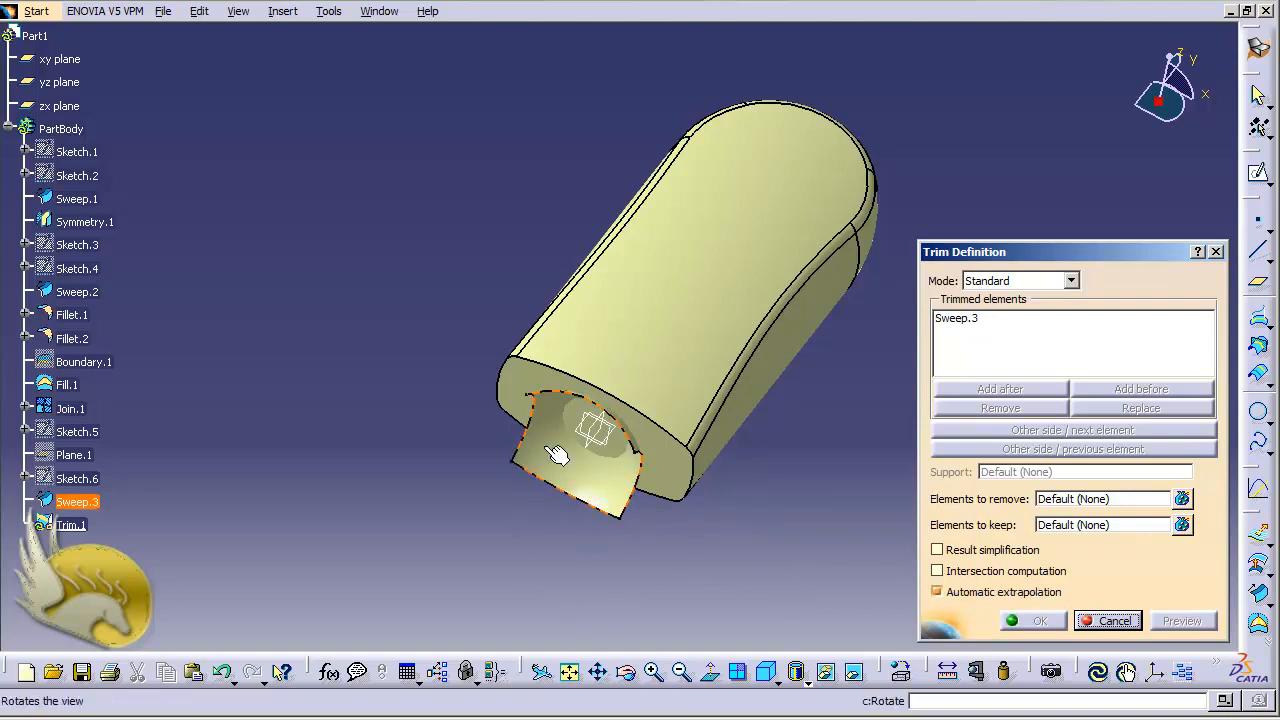
pyautogui.click(645, 376)
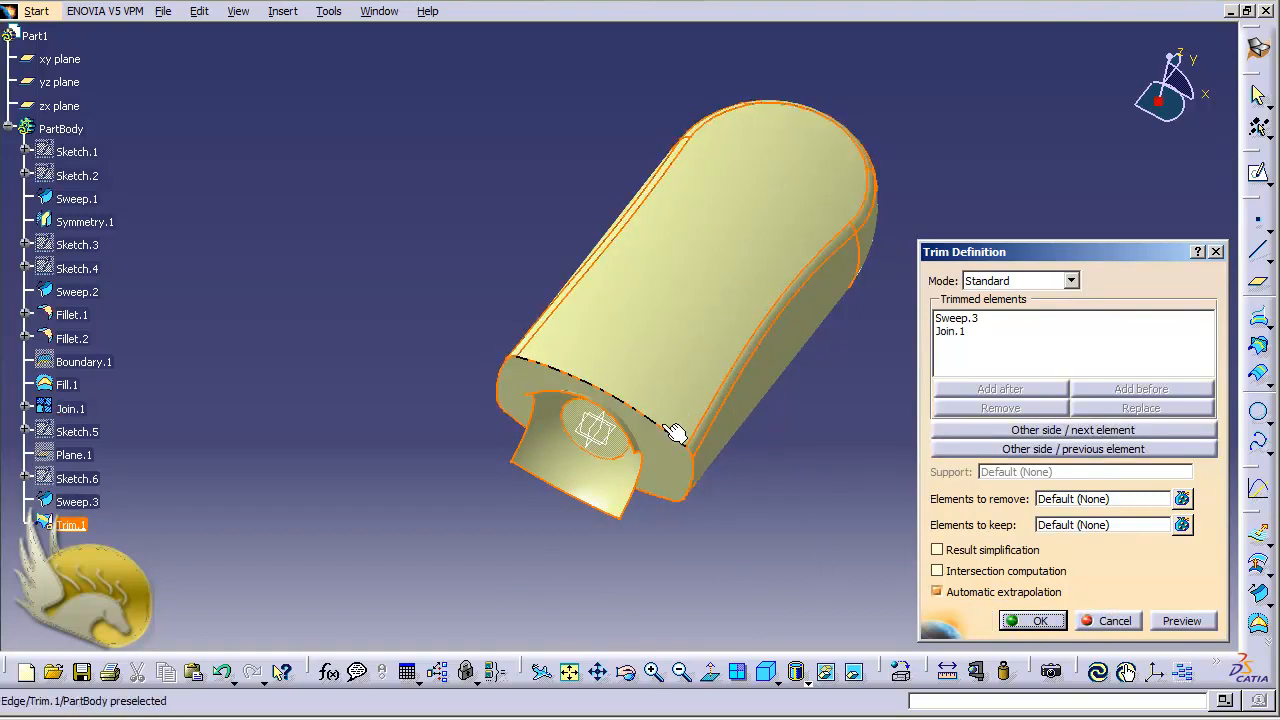
# - Preview the trim, switch which sides of the elements are kept until the sweep closes the handle end, and confirm
pyautogui.click(1180, 622)
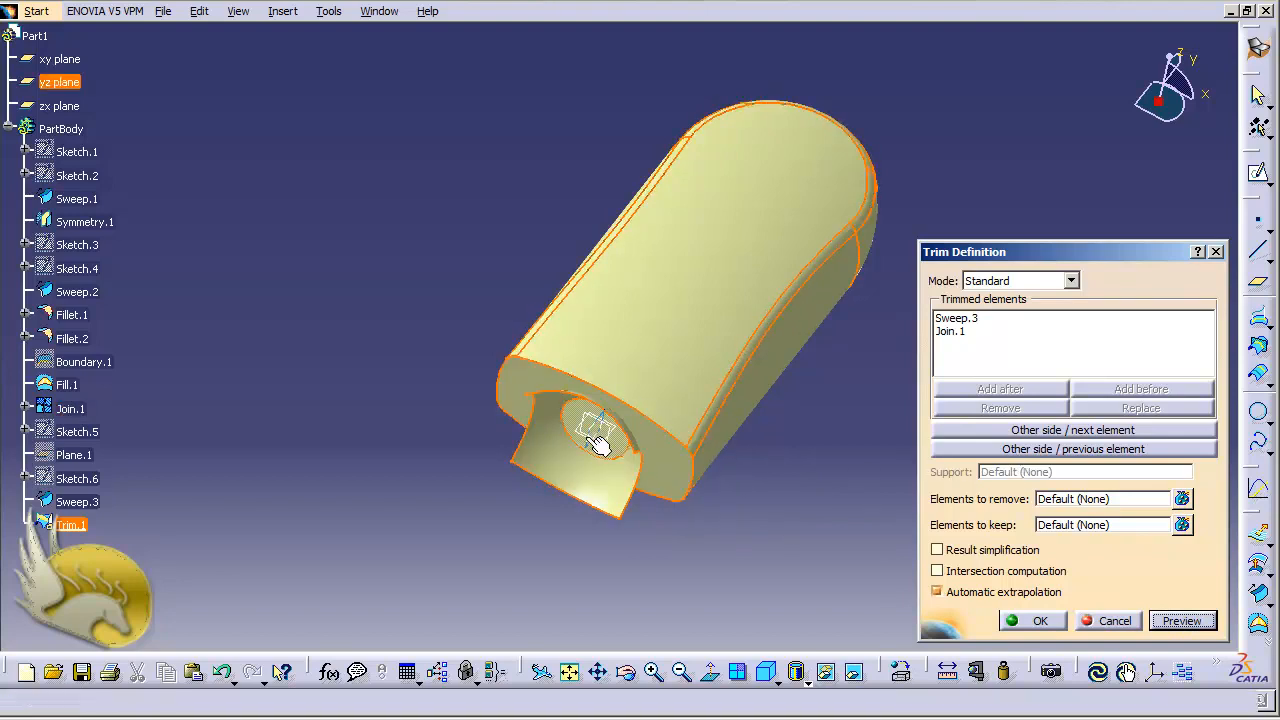
pyautogui.click(1007, 432)
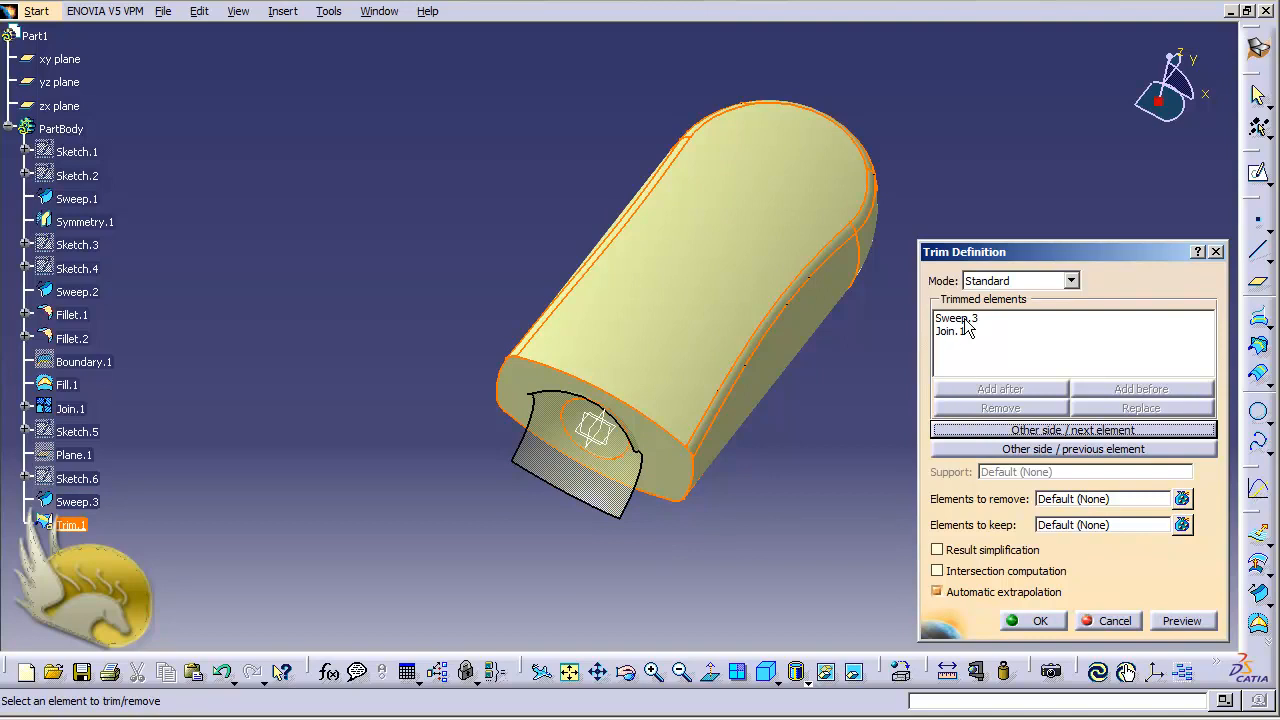
pyautogui.click(997, 436)
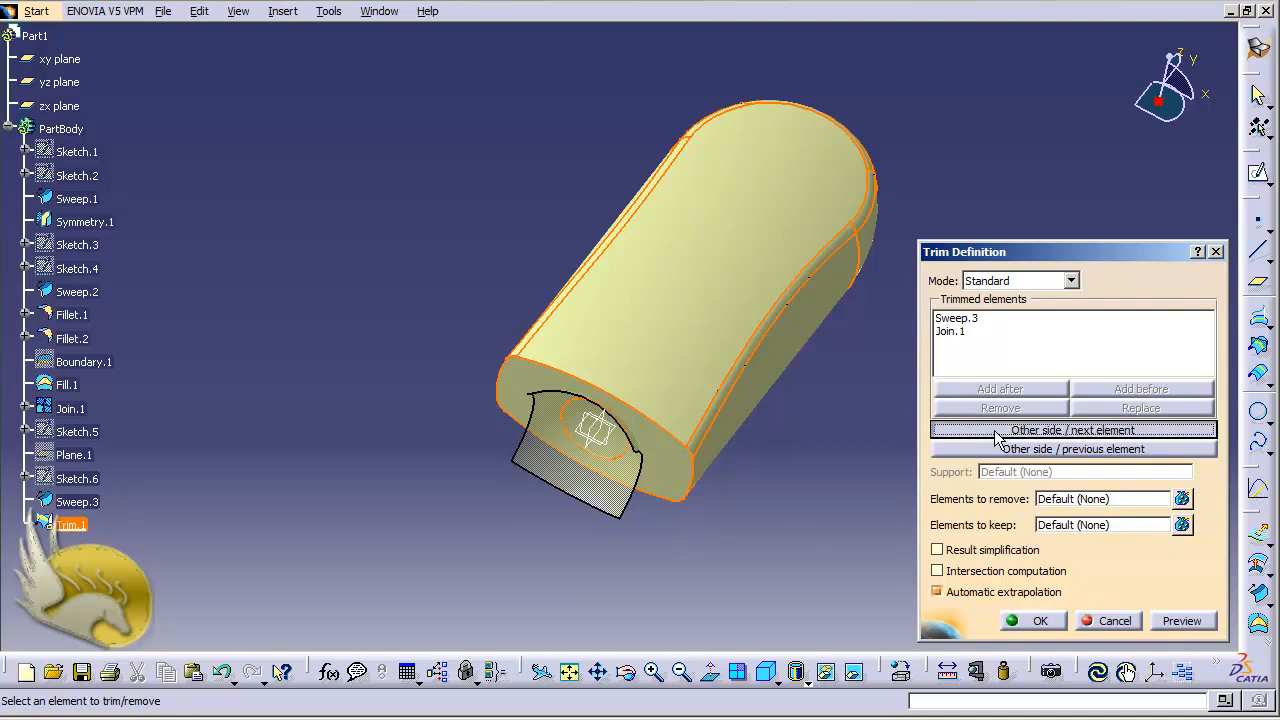
pyautogui.click(997, 436)
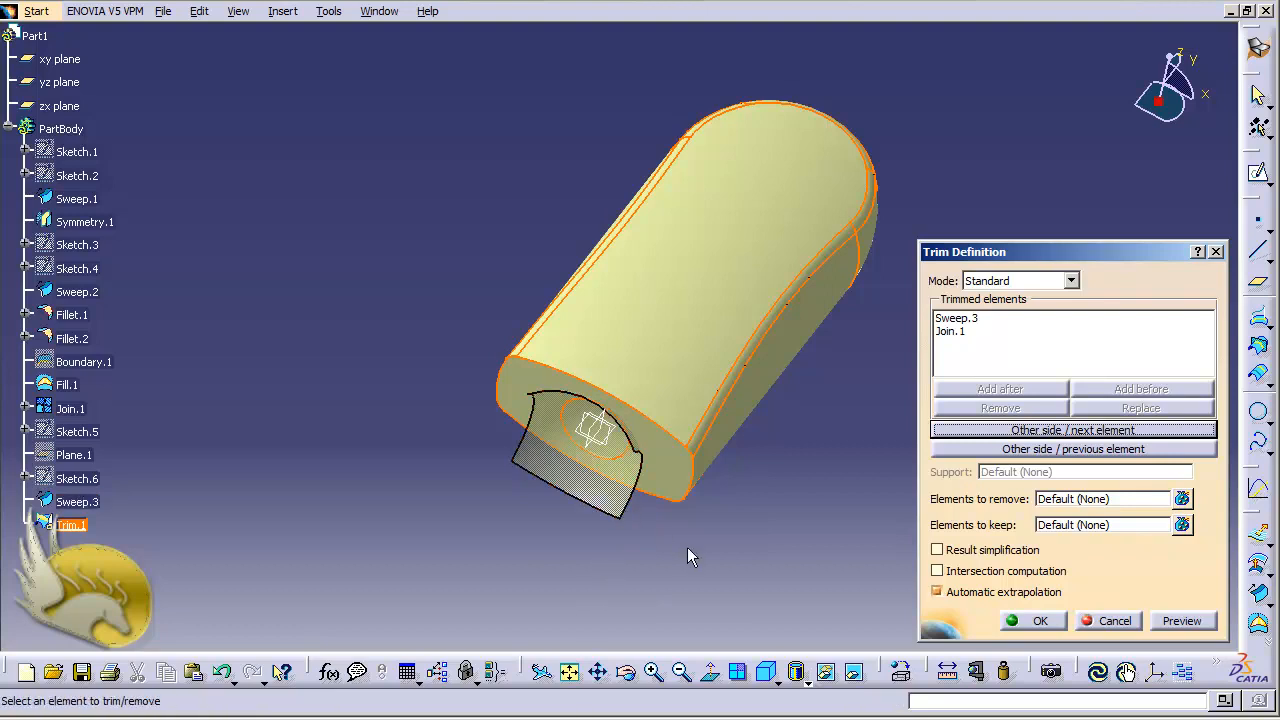
pyautogui.click(981, 450)
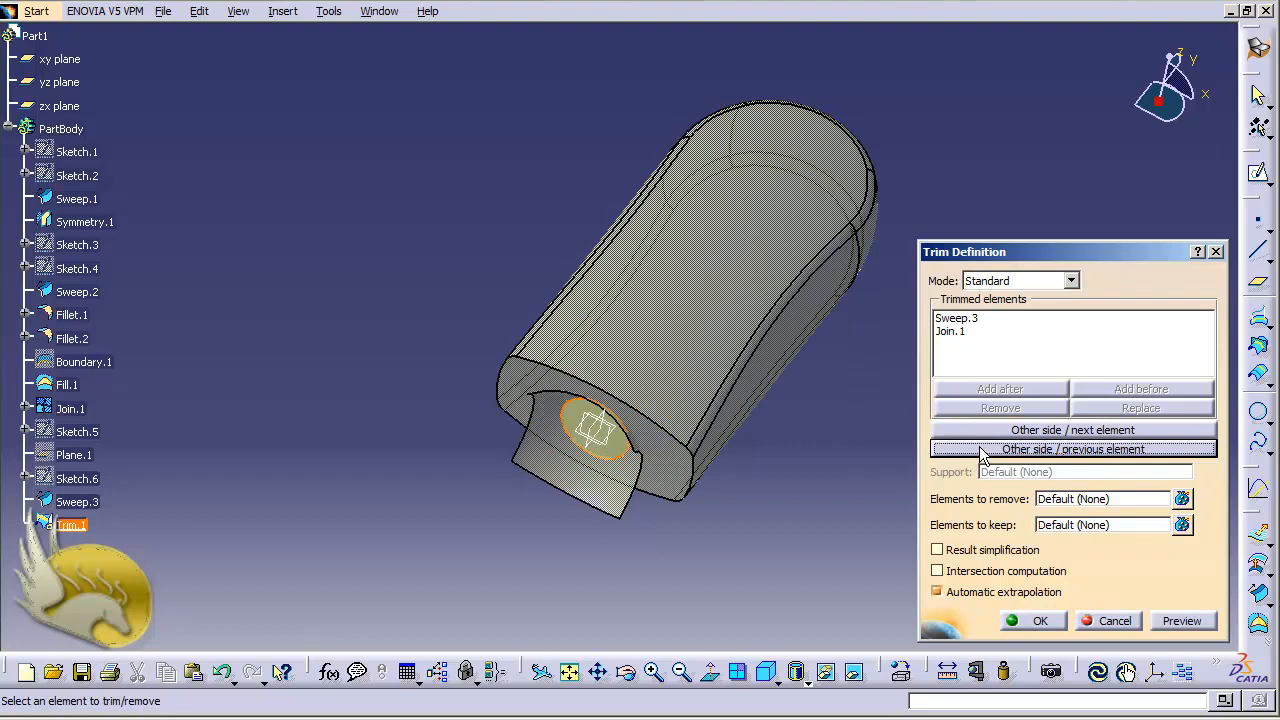
pyautogui.click(981, 450)
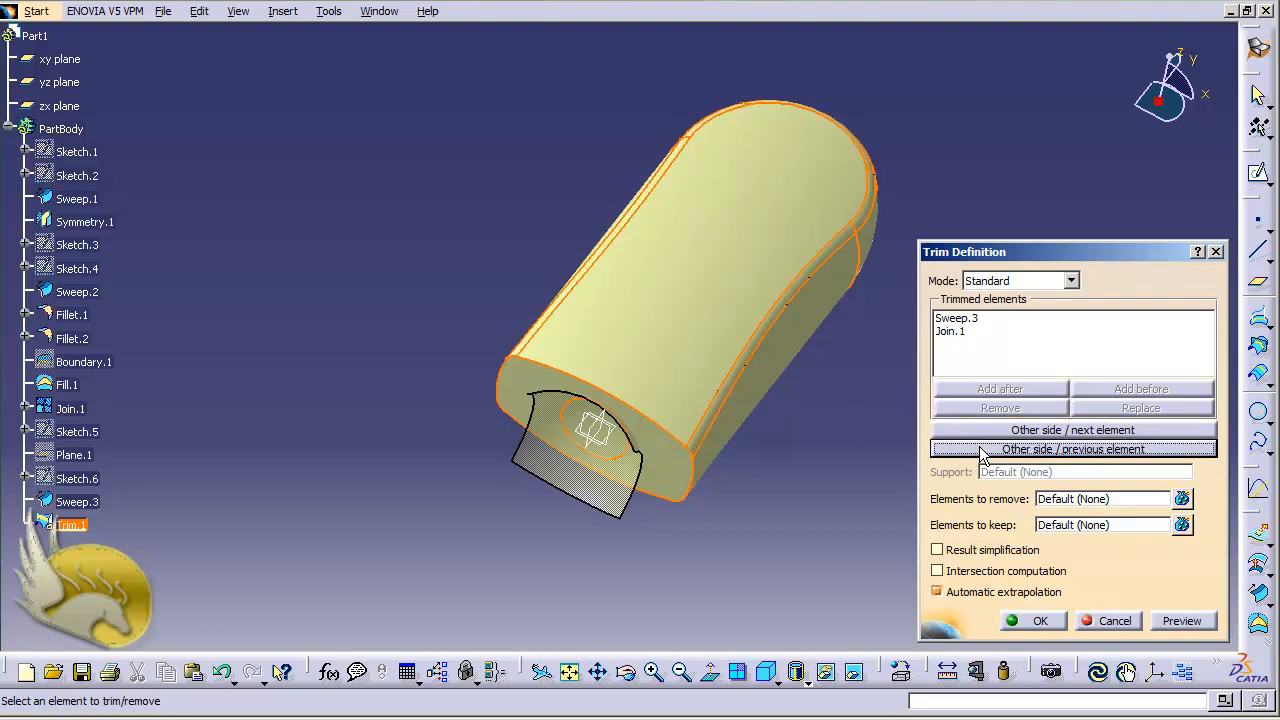
pyautogui.click(1172, 622)
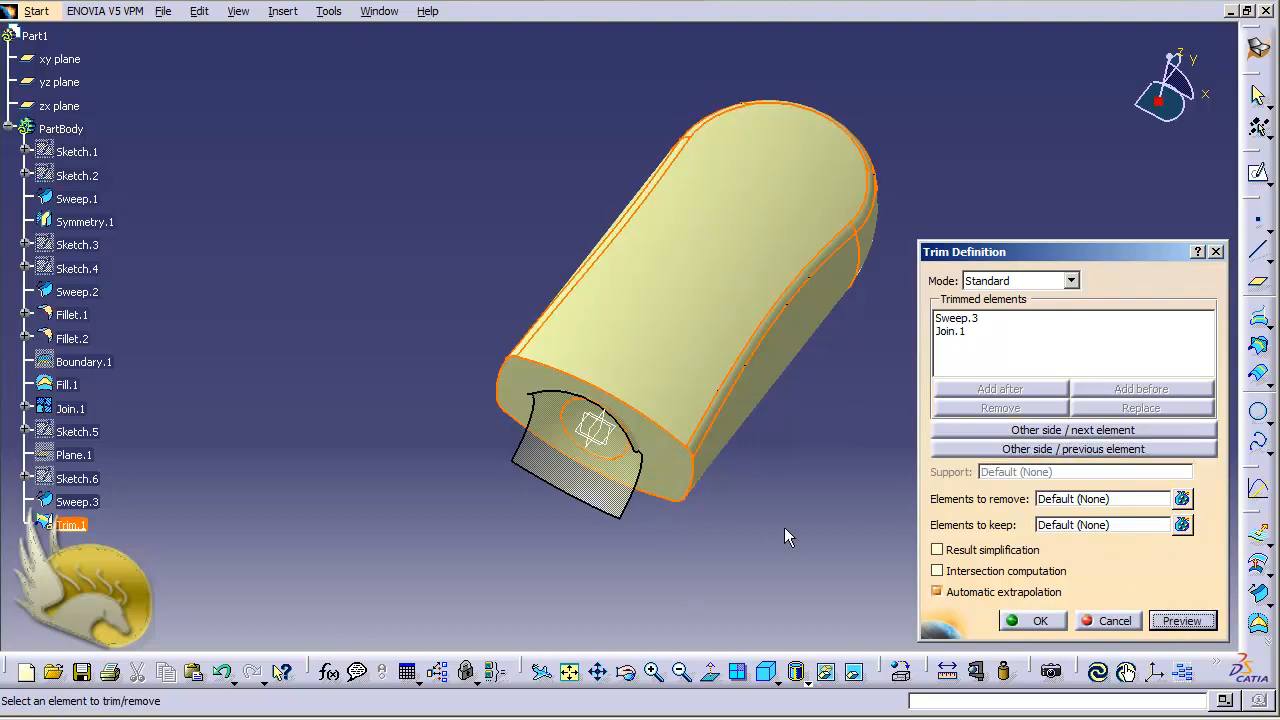
pyautogui.click(1018, 622)
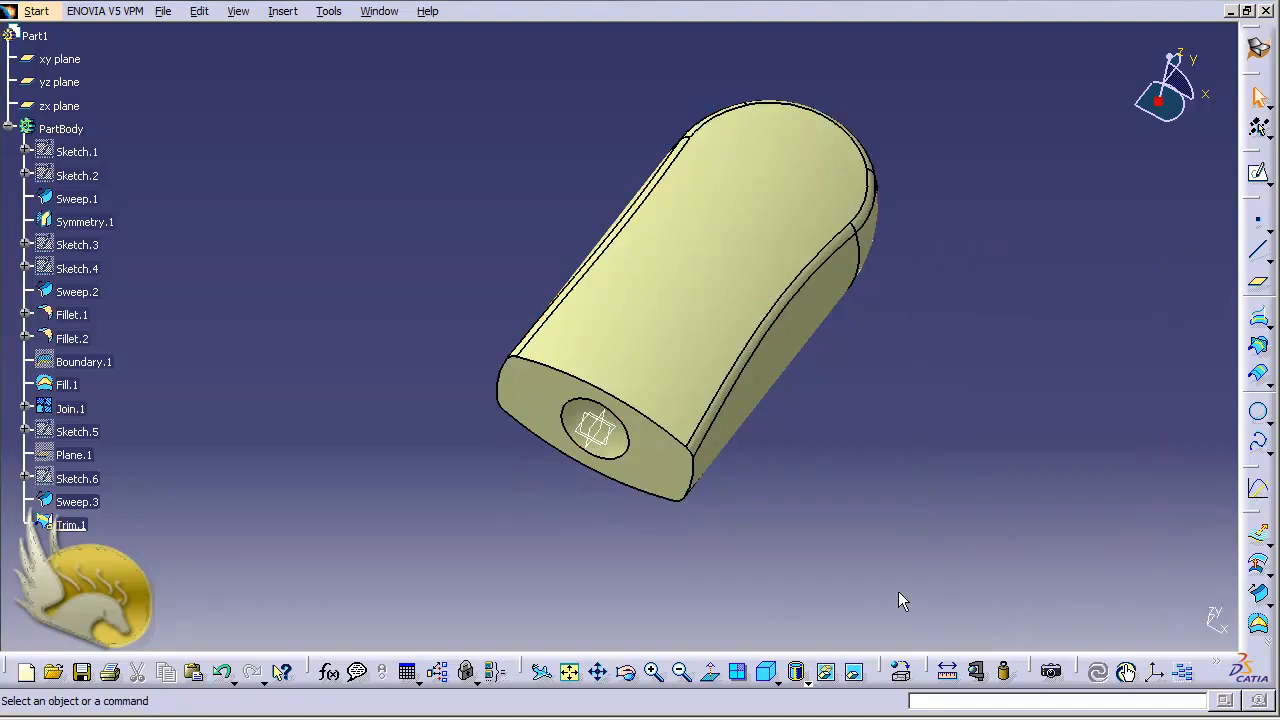